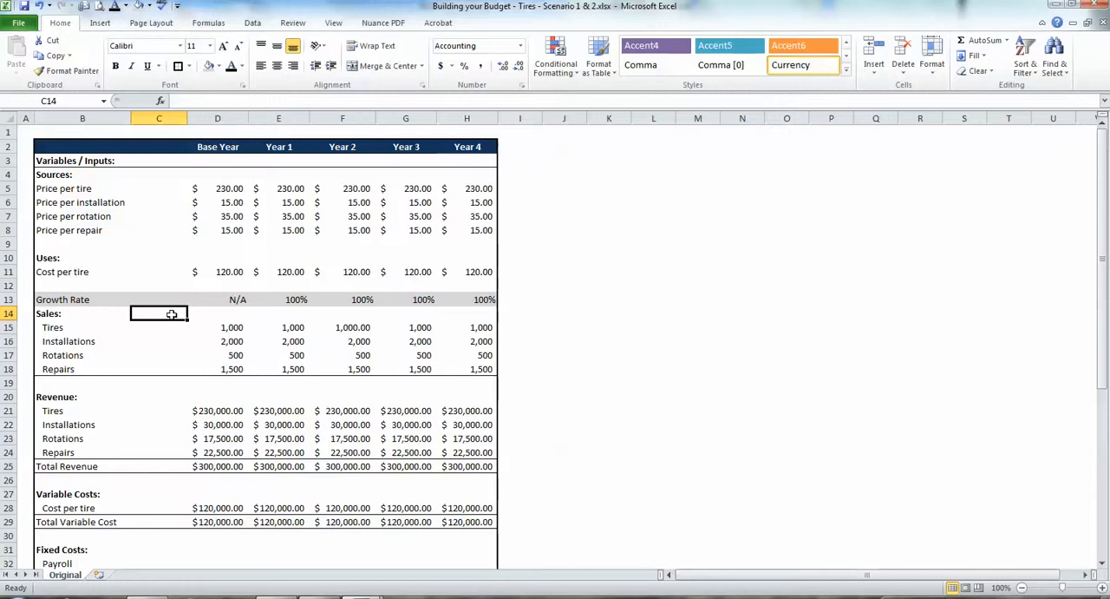
# Review the Variables / Inputs section of the budget, from the headings to the sources' prices.
pyautogui.press('Up')
pyautogui.press('Up')
pyautogui.press('Up')
pyautogui.press('Up')
pyautogui.press('Up')
pyautogui.press('Up')
pyautogui.press('Up')
pyautogui.press('Up')
pyautogui.press('Up')
pyautogui.press('Up')
pyautogui.press('Up')
pyautogui.press('Up')
pyautogui.press('Up')
pyautogui.press('Left')
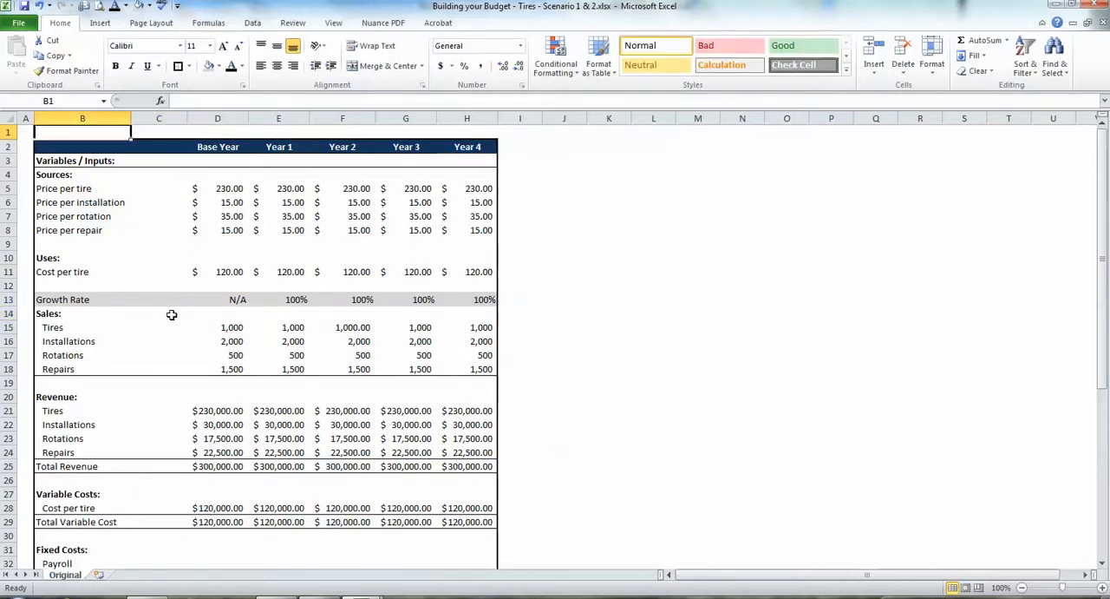
pyautogui.press('Down')
pyautogui.press('Down')
pyautogui.press('Right')
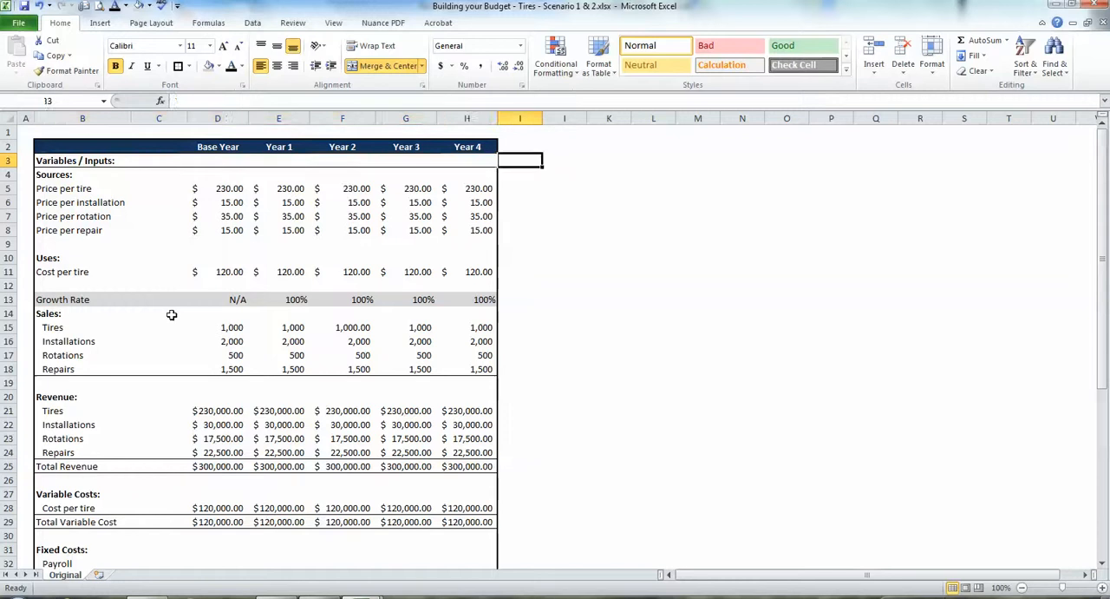
pyautogui.press('Left')
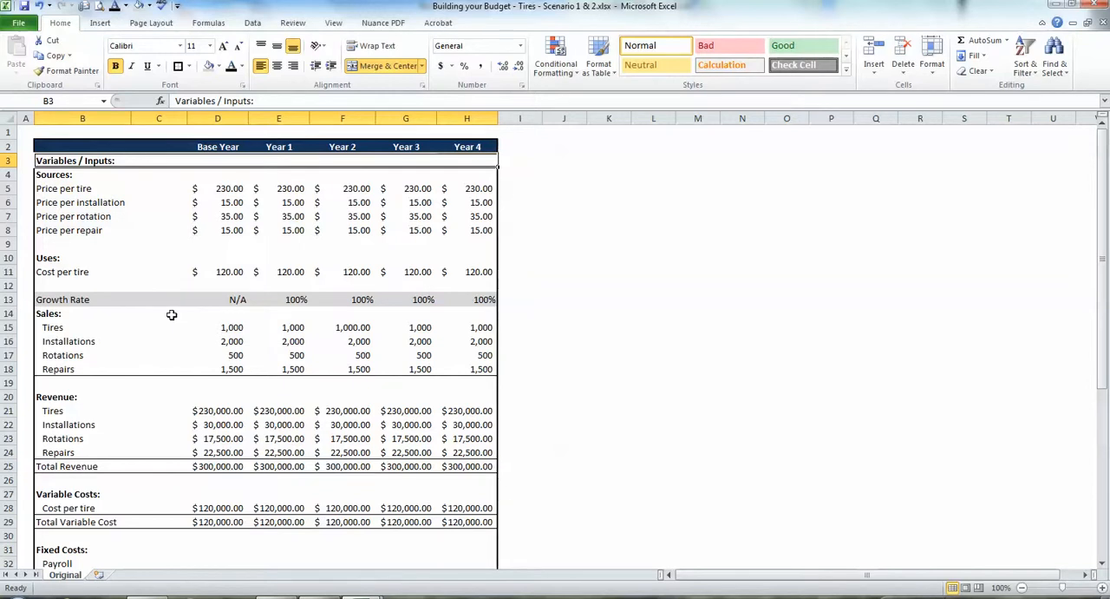
pyautogui.press('Down')
pyautogui.press('Down')
pyautogui.press('Down')
pyautogui.press('Down')
pyautogui.press('Down')
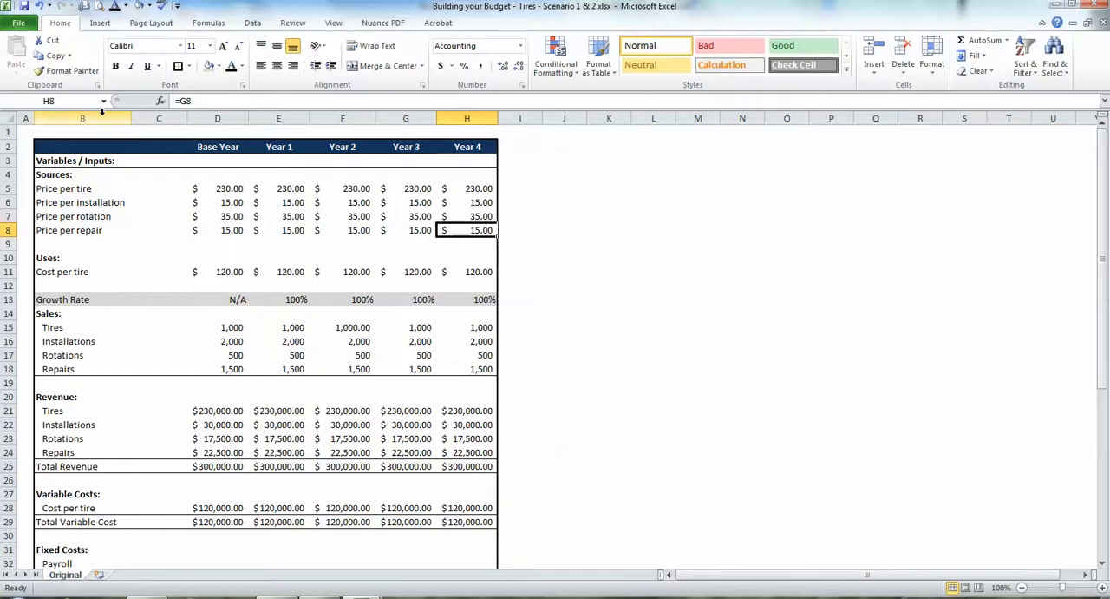
# Insert a blank column before the line-item labels in column B and widen it.
pyautogui.click(101, 111)
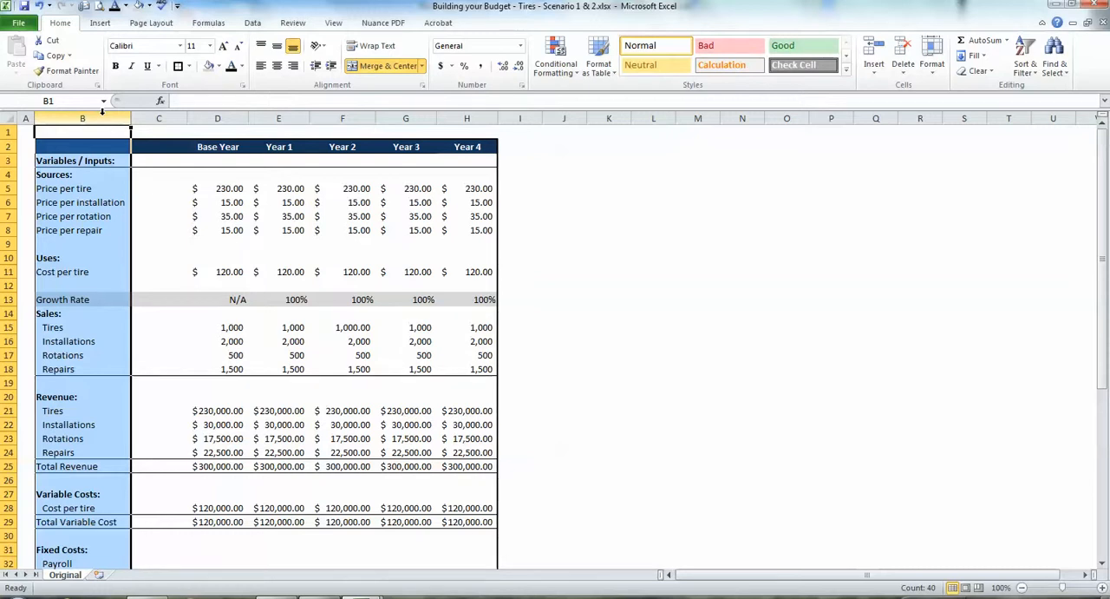
pyautogui.rightClick(102, 113)
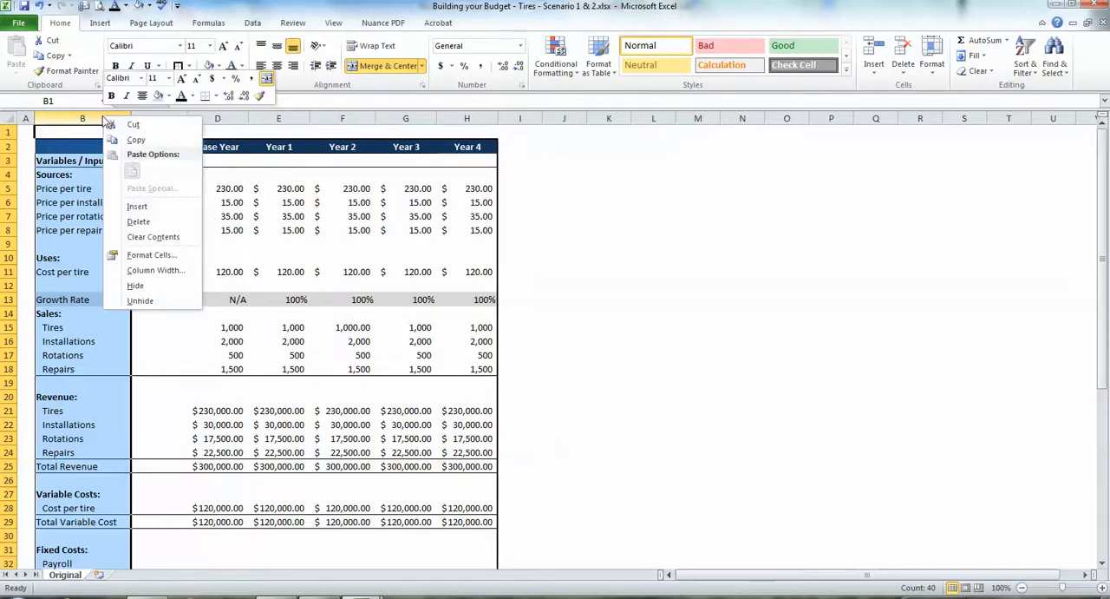
pyautogui.click(132, 205)
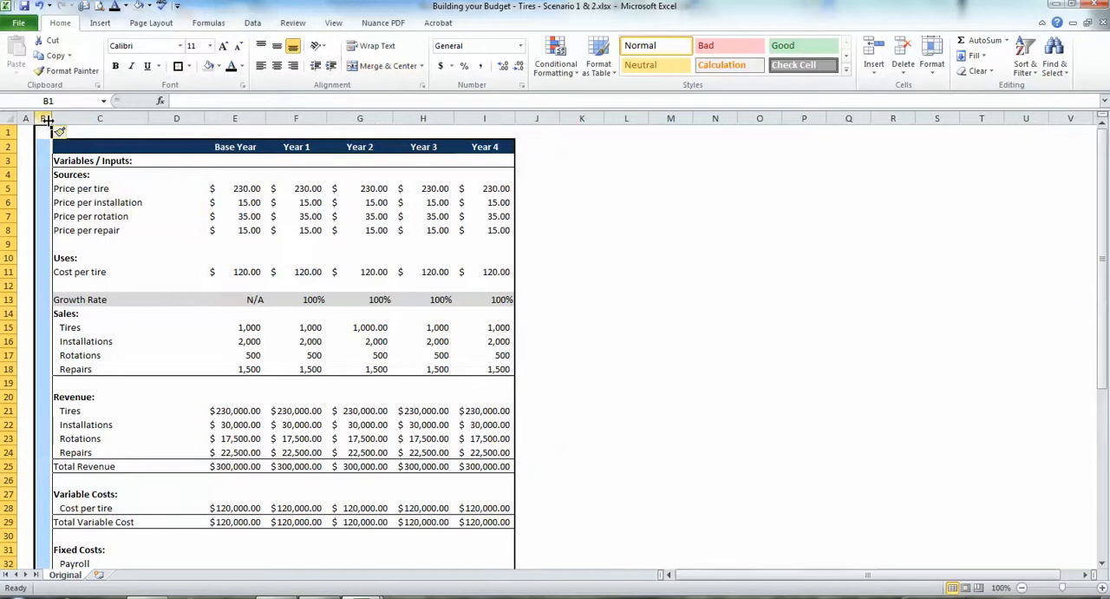
pyautogui.moveTo(49, 119); pyautogui.dragTo(122, 126)
# Enter the heading "Scenario" in cell B2.
pyautogui.click(74, 145)
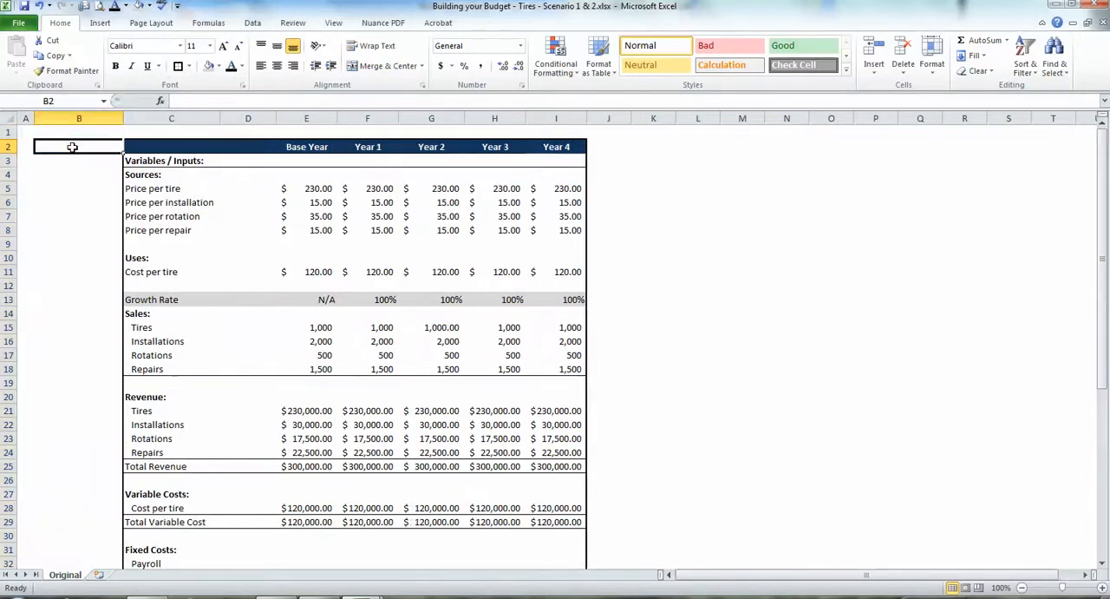
pyautogui.write('Scenari')
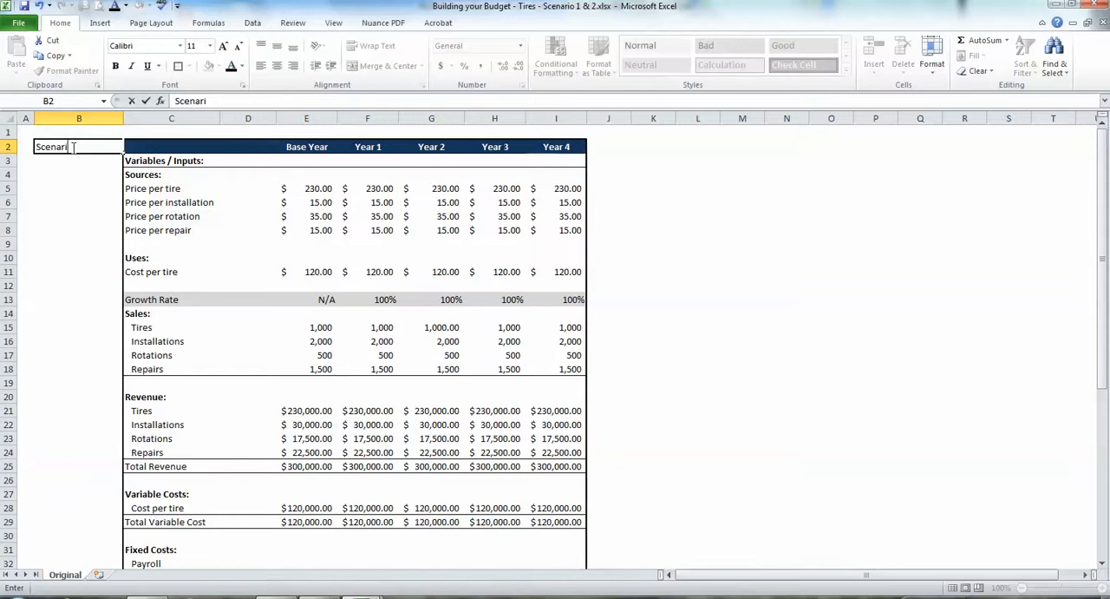
pyautogui.write('o')
pyautogui.press('Return')
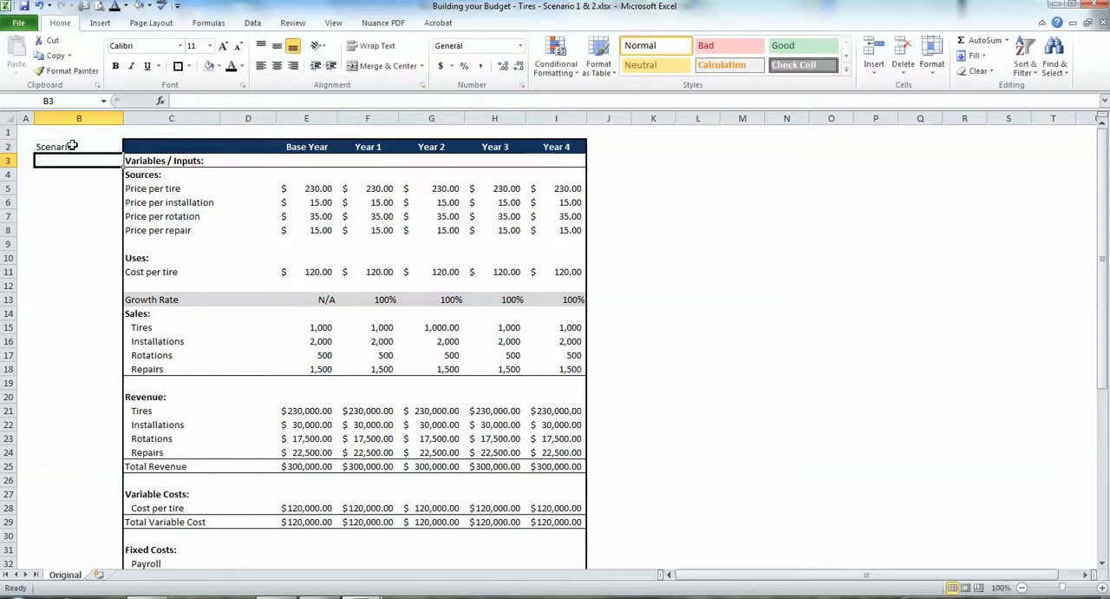
# Format the Scenario heading in B2 with a dark gray fill and bold, centered white text.
pyautogui.click(74, 147)
pyautogui.click(218, 65)
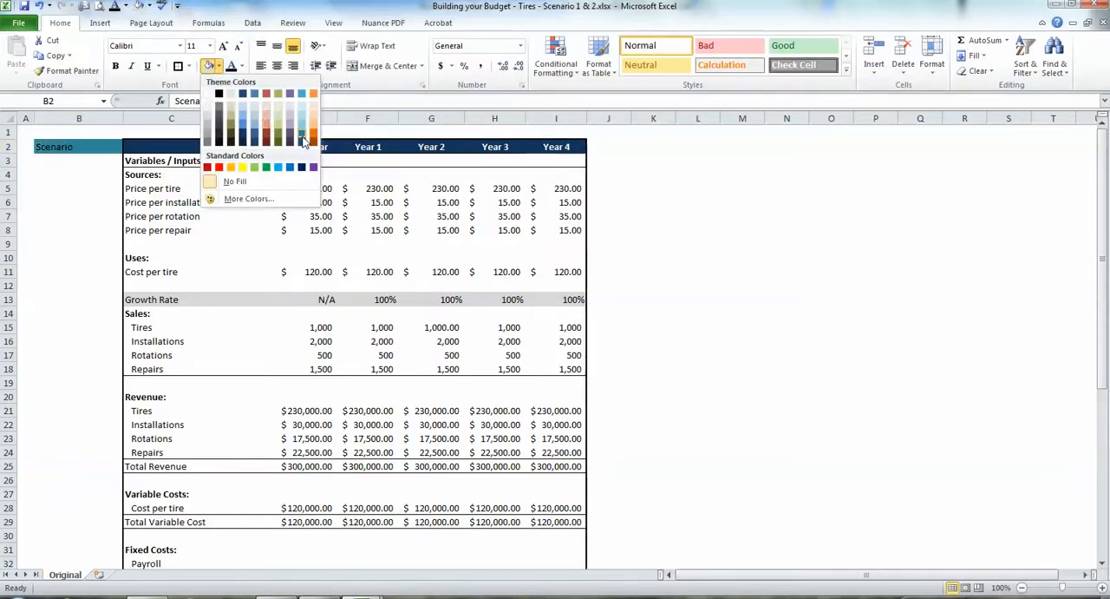
pyautogui.click(220, 132)
pyautogui.click(242, 66)
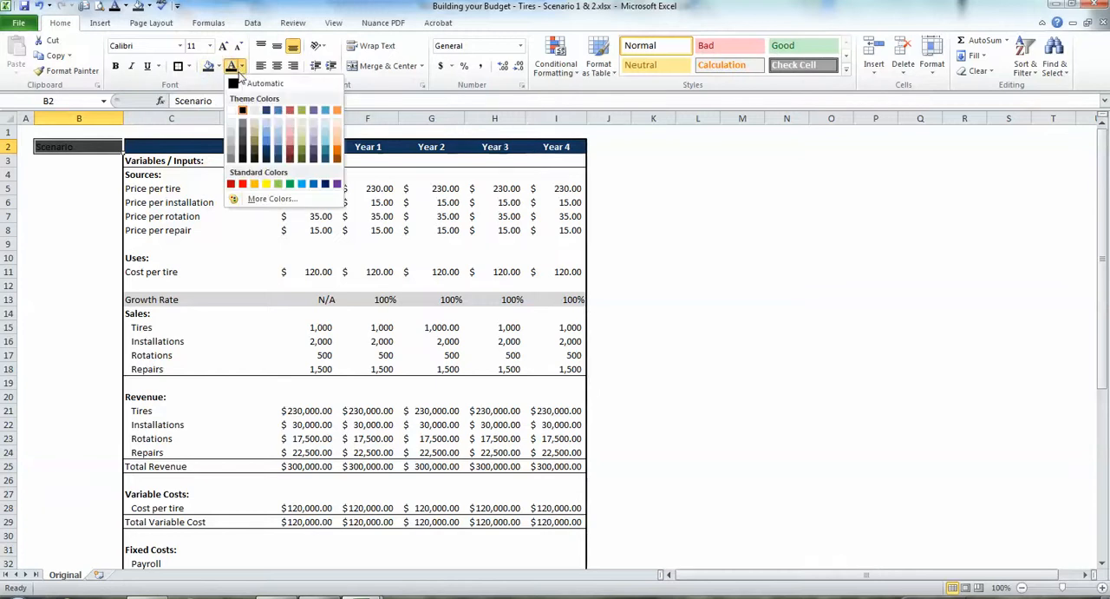
pyautogui.click(241, 110)
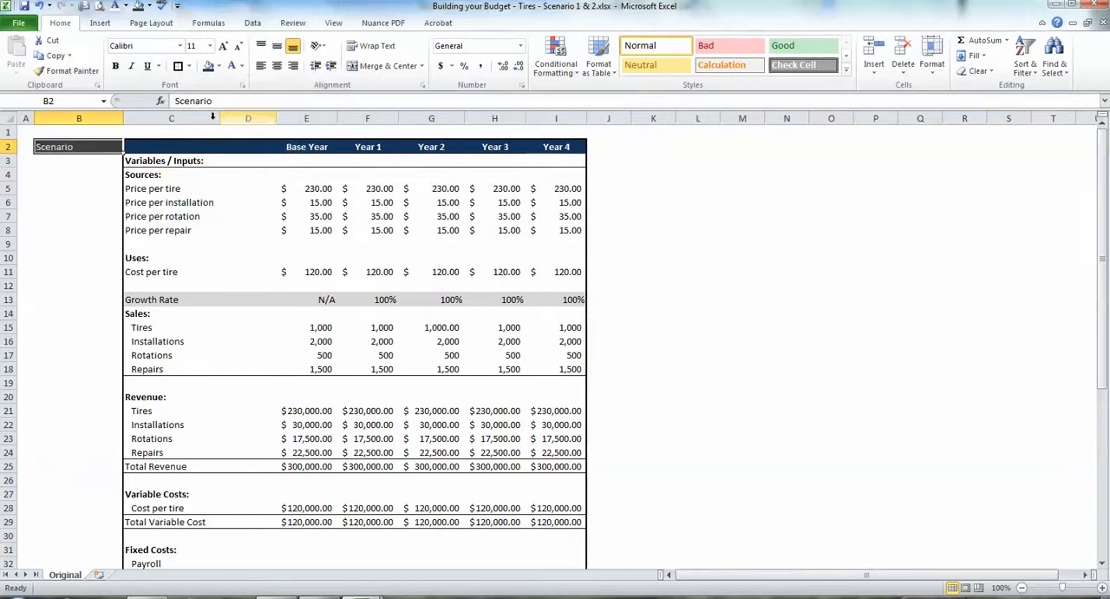
pyautogui.hotkey('ctrl', 'b')
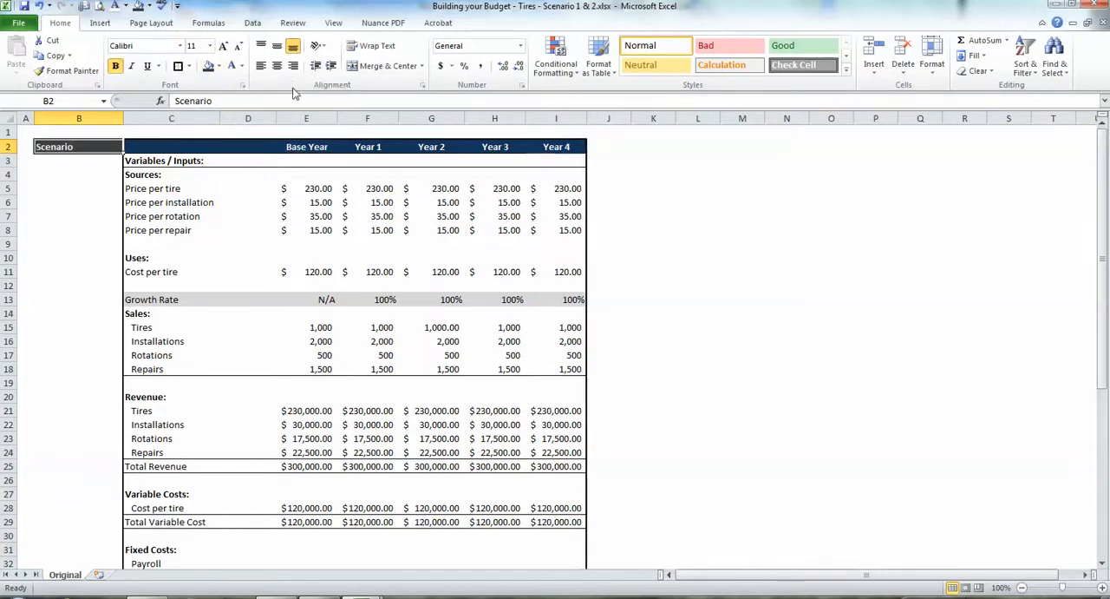
pyautogui.click(278, 66)
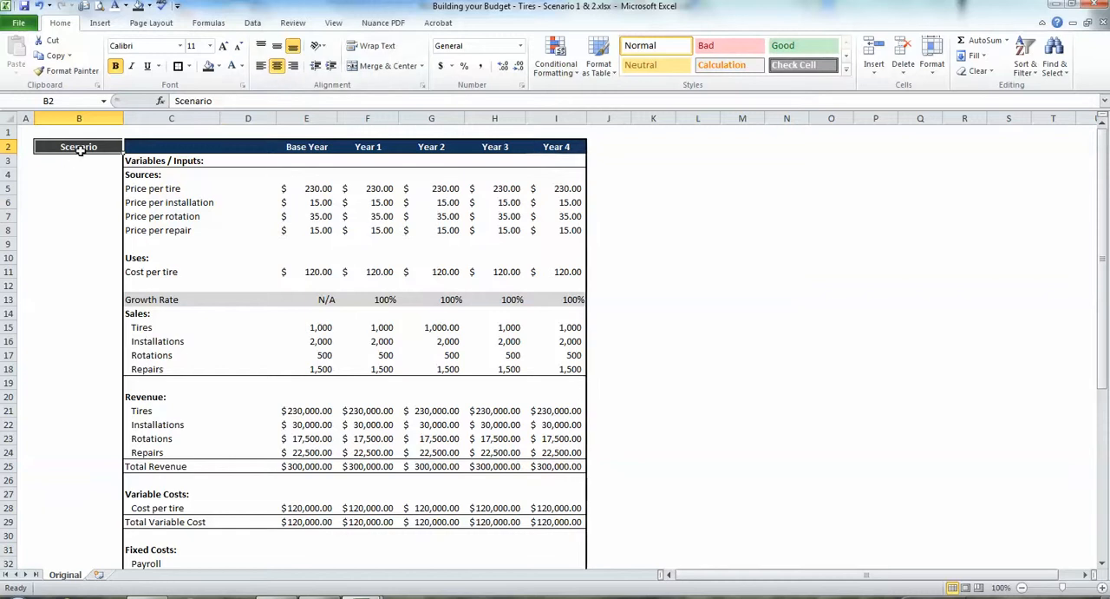
# Add a thick outer border around B2:B49 and narrow column B to fit the Scenario heading.
pyautogui.moveTo(81, 149); pyautogui.dragTo(116, 523)
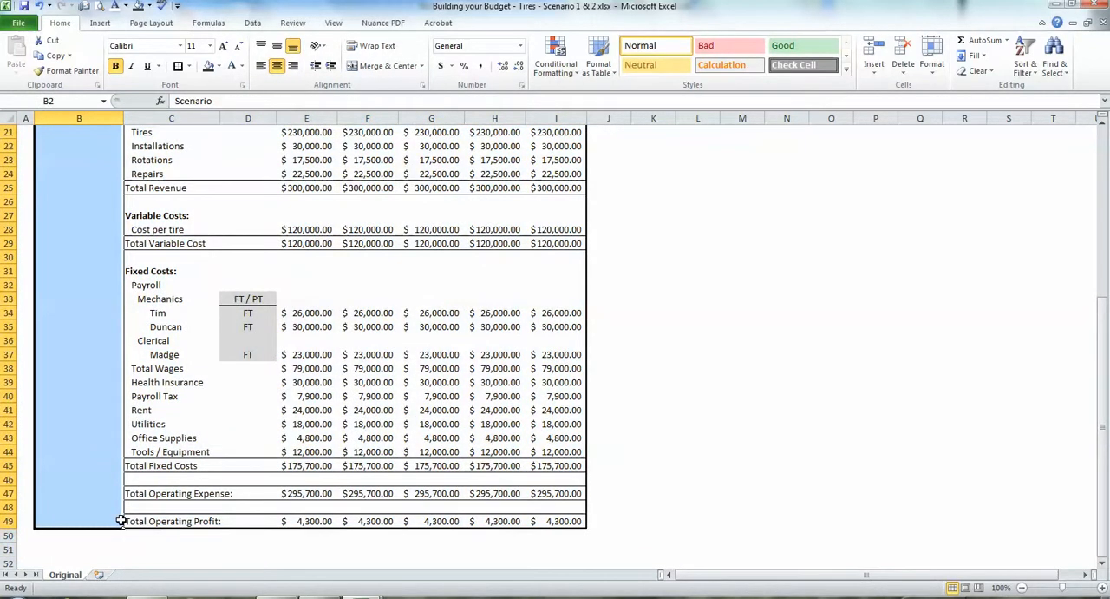
pyautogui.click(178, 67)
pyautogui.scroll(7, 121, 191)
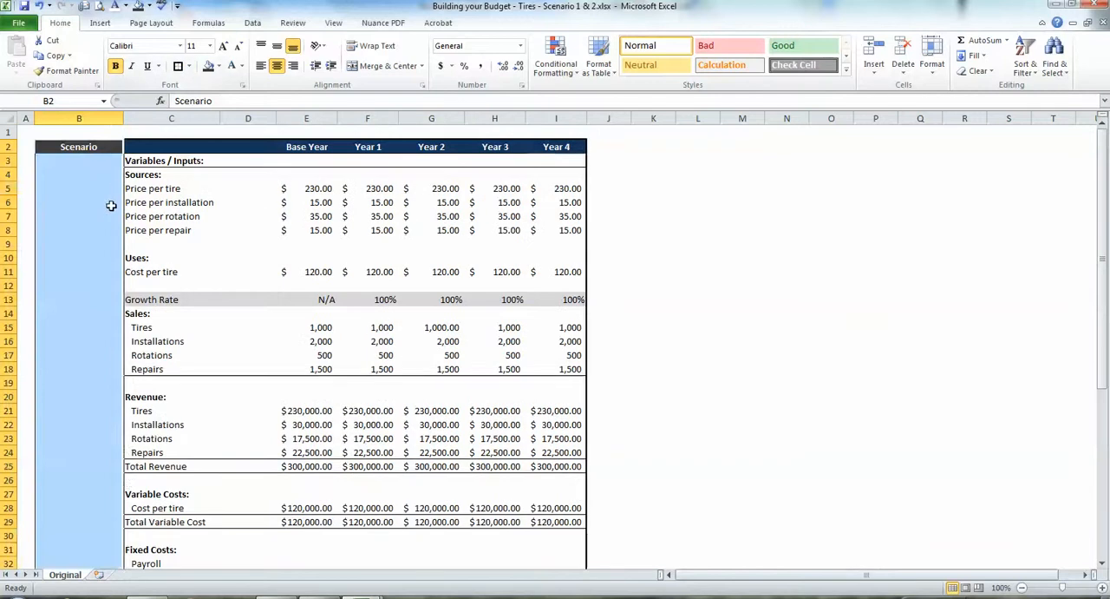
pyautogui.click(111, 206)
pyautogui.moveTo(122, 119); pyautogui.dragTo(85, 119)
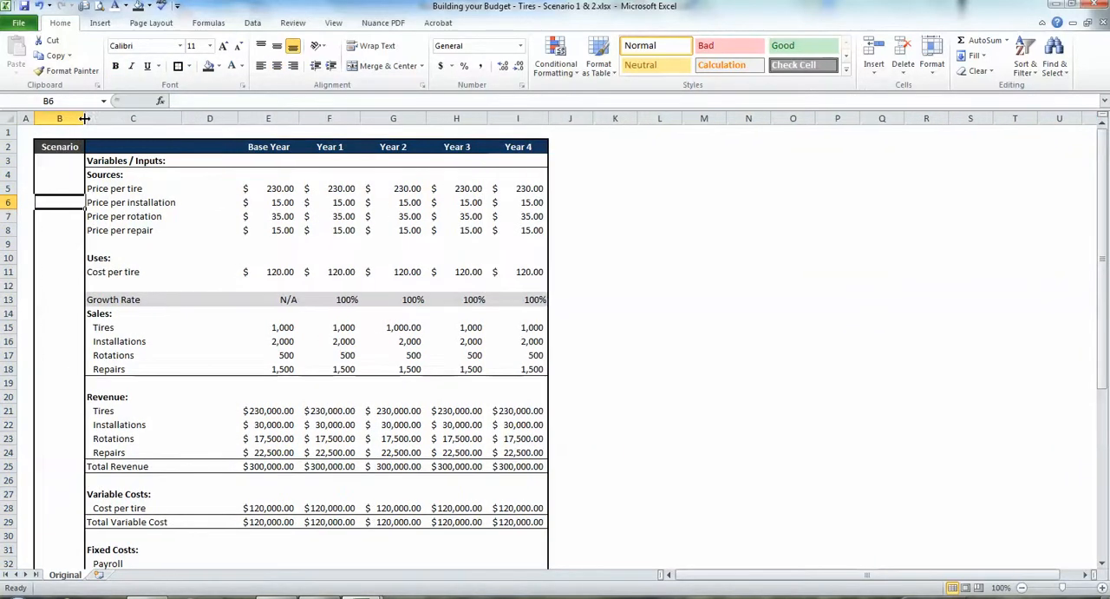
# Examine the Base Year column, including its revenue formulas and total variable cost.
pyautogui.click(57, 191)
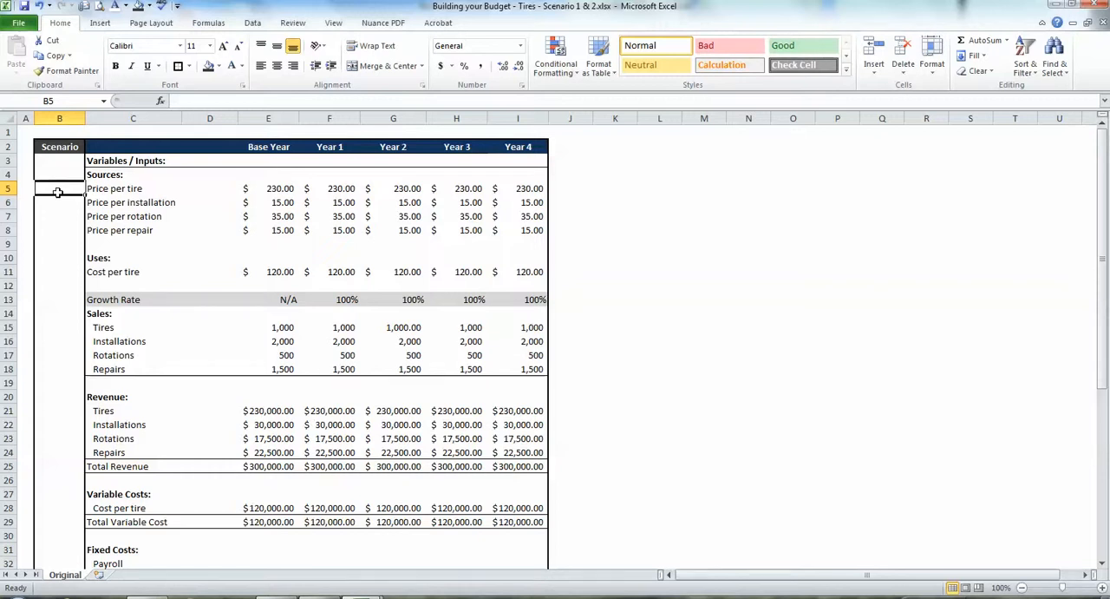
pyautogui.click(286, 111)
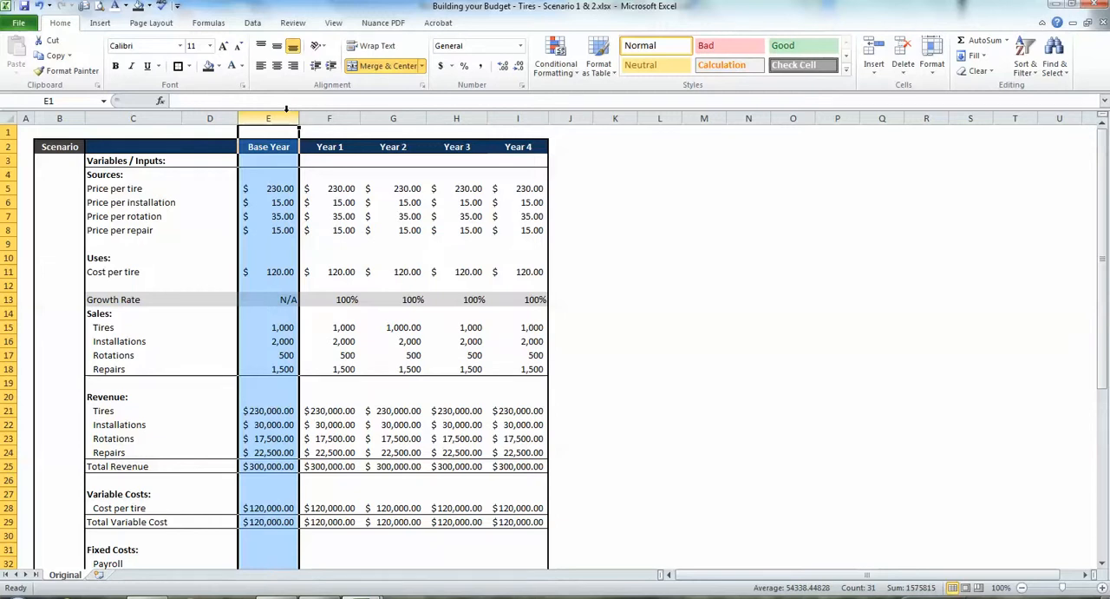
pyautogui.press('Down')
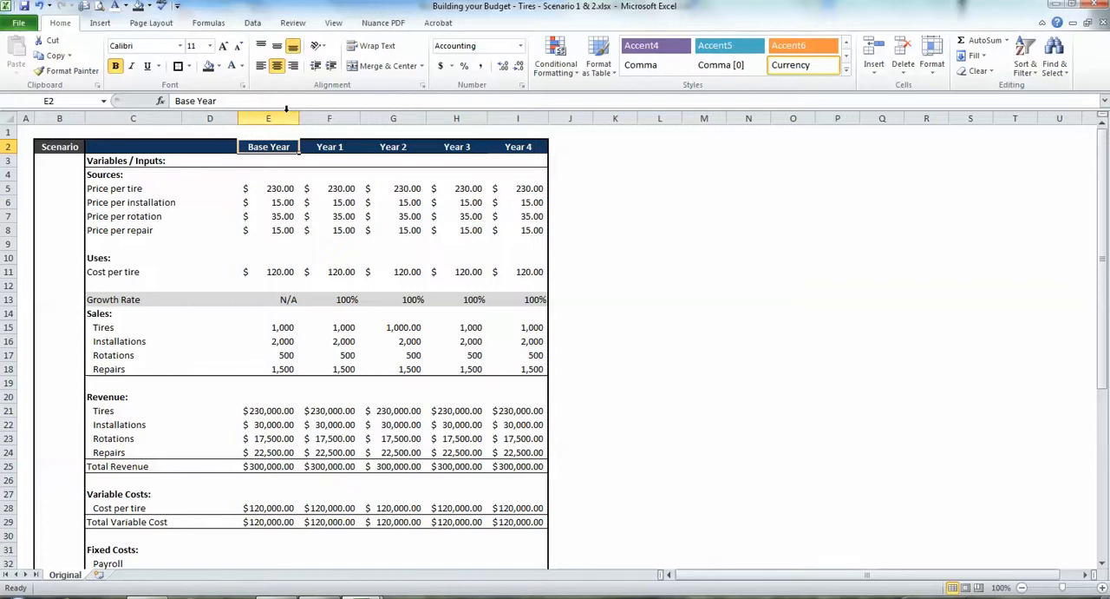
pyautogui.click(73, 186)
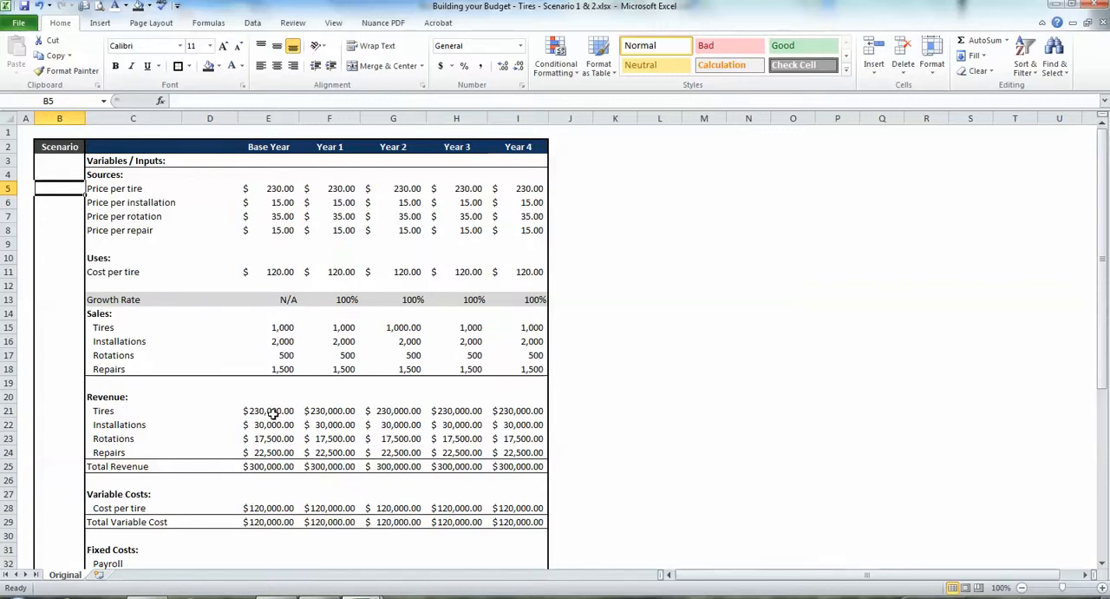
pyautogui.moveTo(271, 411); pyautogui.dragTo(265, 452)
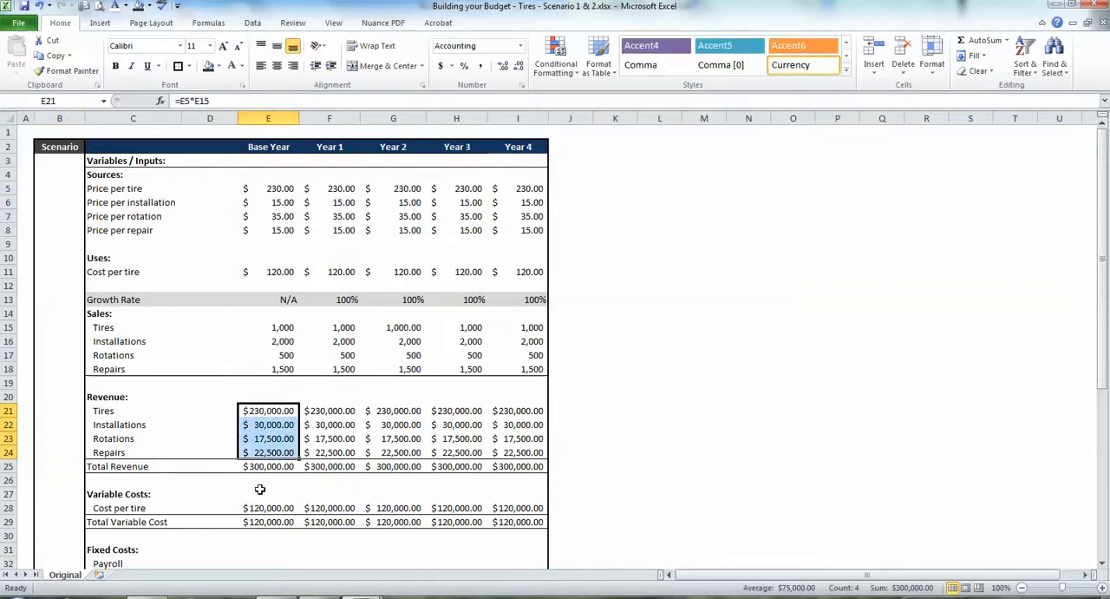
pyautogui.click(266, 517)
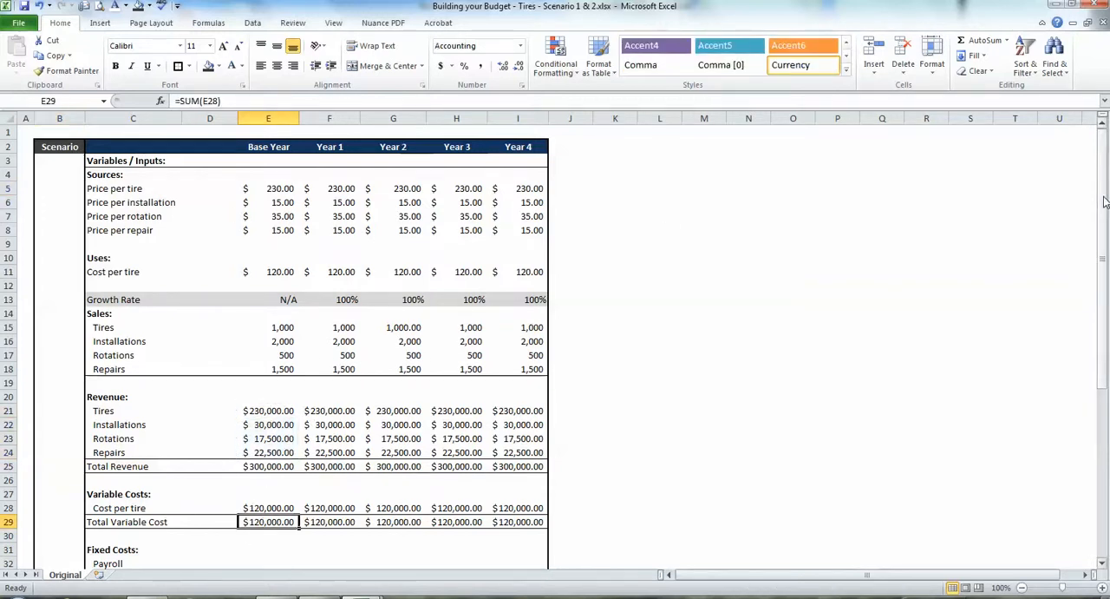
pyautogui.moveTo(1104, 202)
pyautogui.mouseDown()
pyautogui.moveTo(1105, 345)
pyautogui.moveTo(1105, 208)
pyautogui.mouseUp()
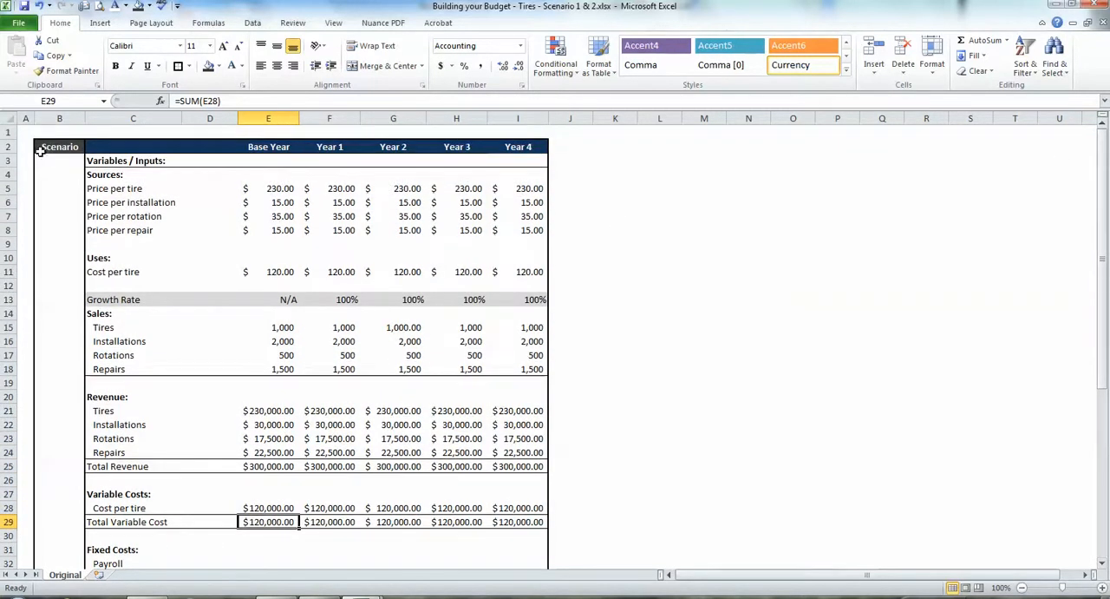
# Enter 100% in cell B5 as the scenario factor for the price per tire.
pyautogui.click(48, 182)
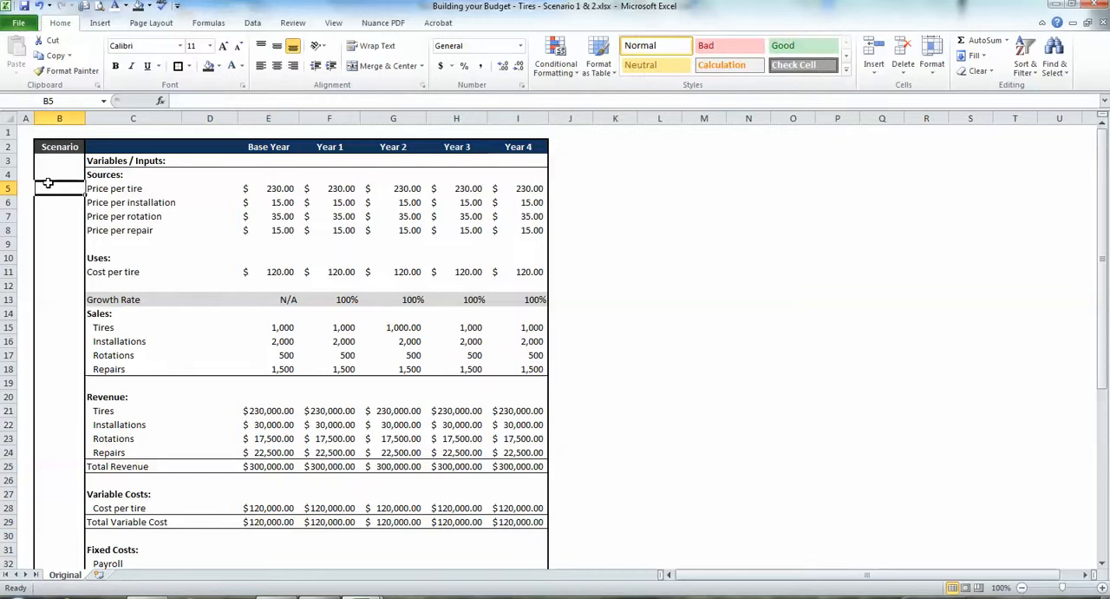
pyautogui.write('100')
pyautogui.press('Return')
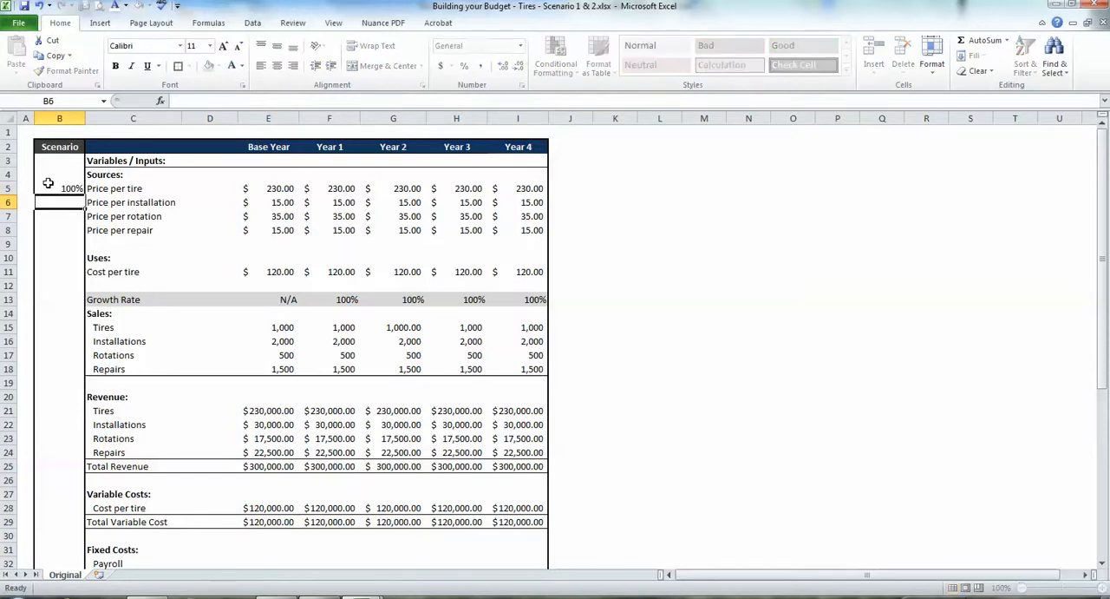
pyautogui.click(48, 183)
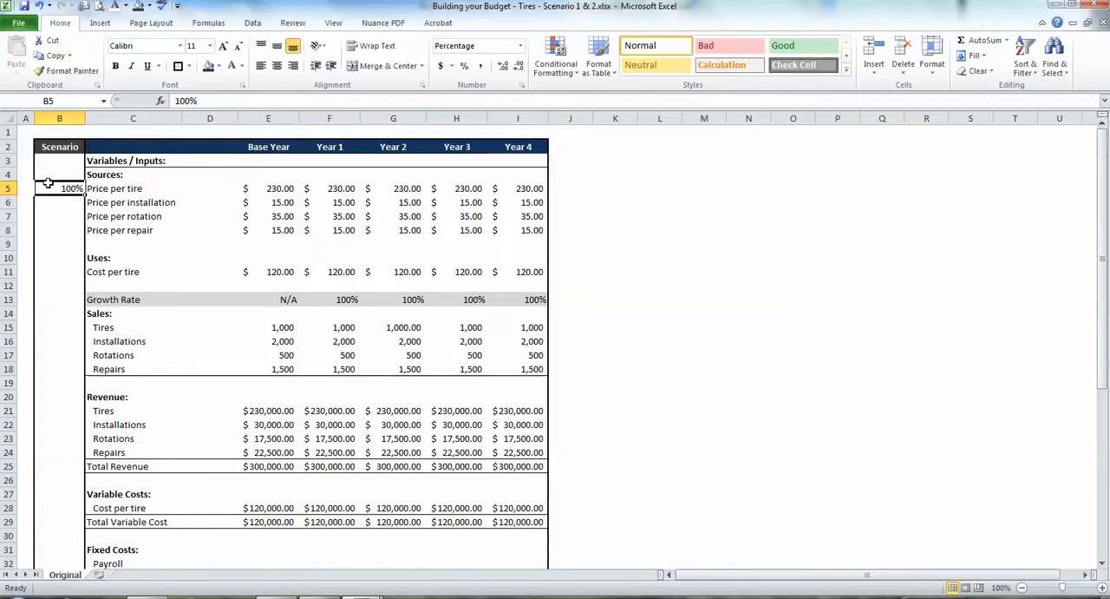
# Change the Year 1 price per tire in F5 to the formula =E5*B5 and compare it with the Base Year price.
pyautogui.click(353, 186)
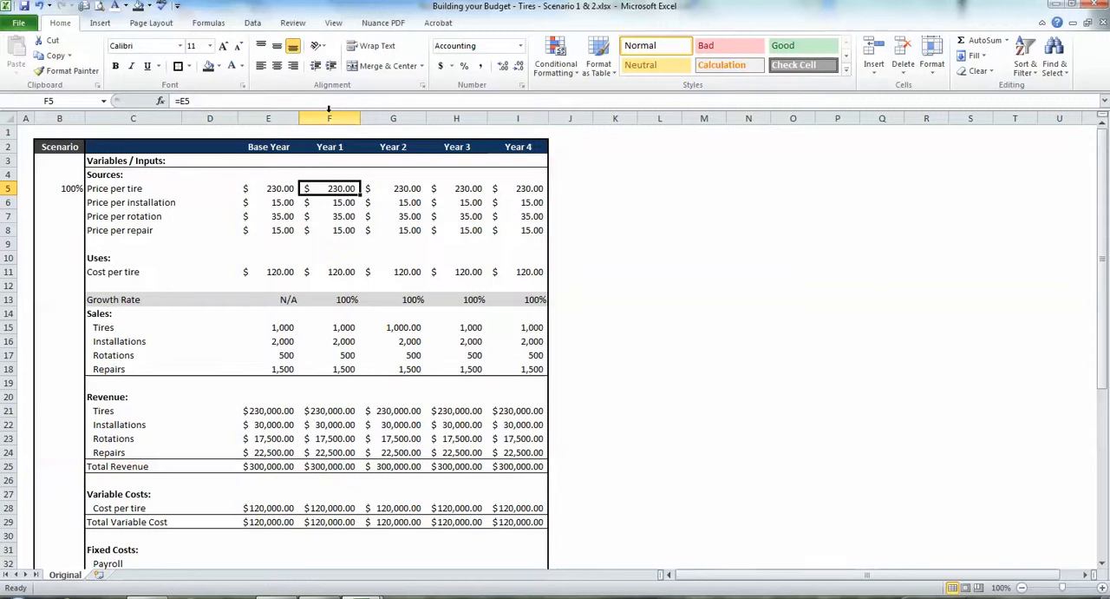
pyautogui.press('F2')
pyautogui.write('*')
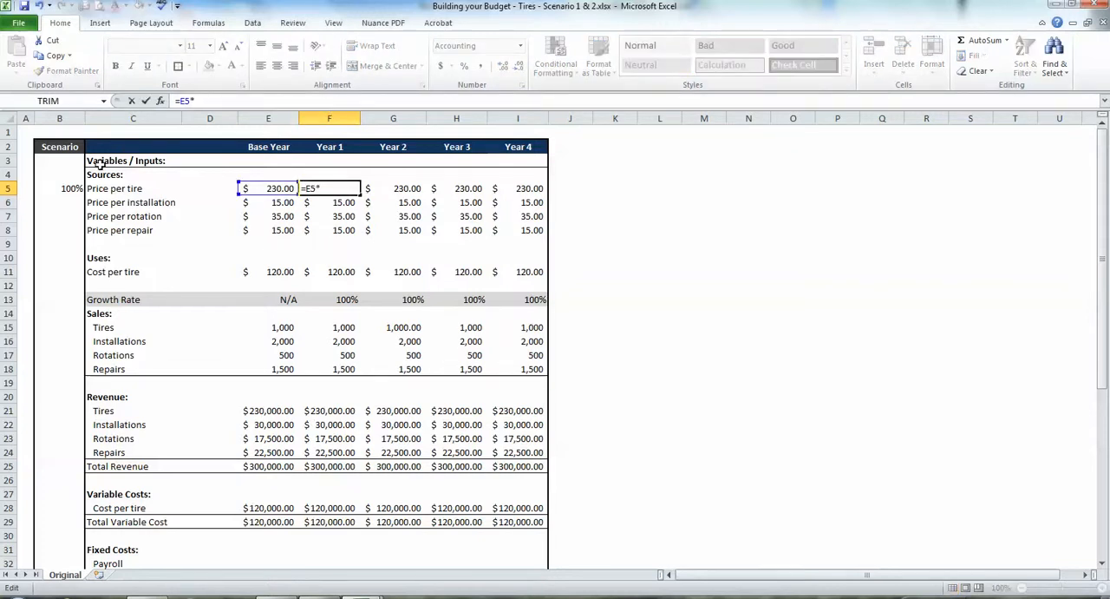
pyautogui.click(67, 188)
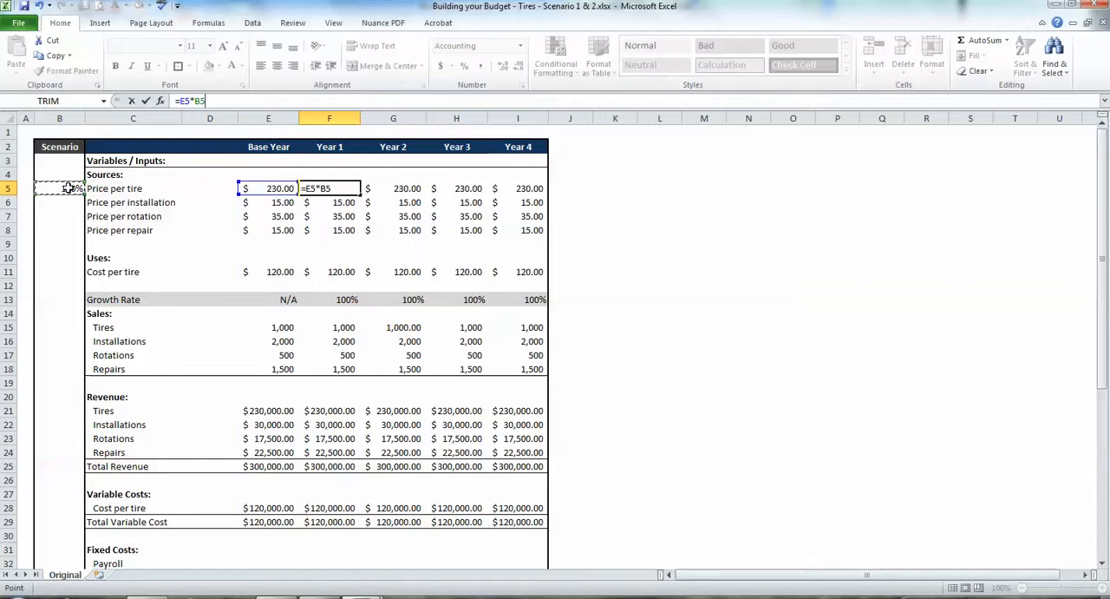
pyautogui.press('Return')
pyautogui.press('Up')
pyautogui.press('Left')
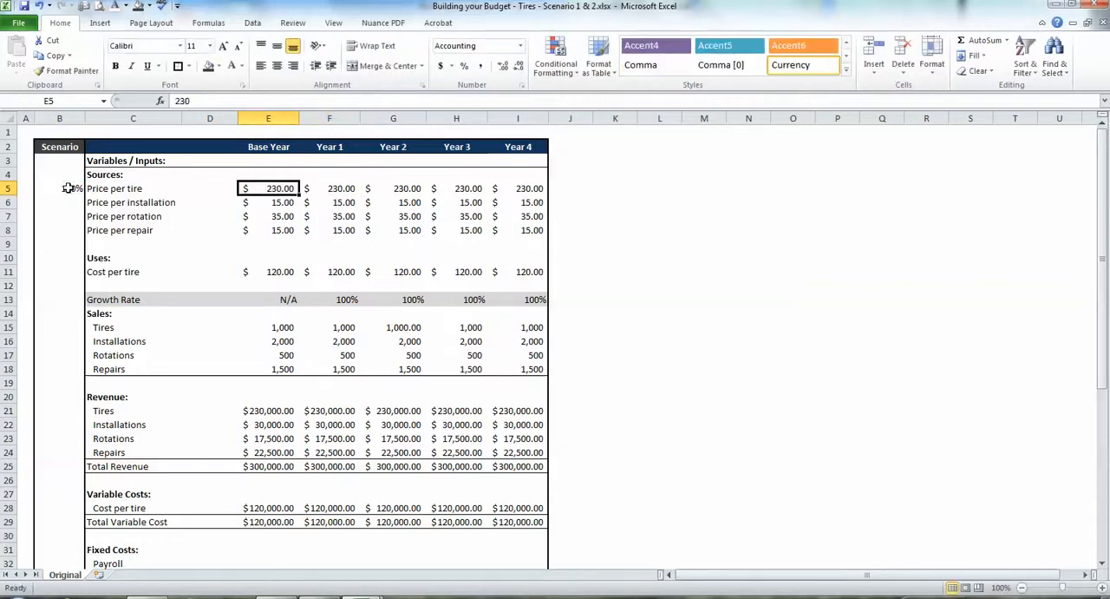
pyautogui.press('Right')
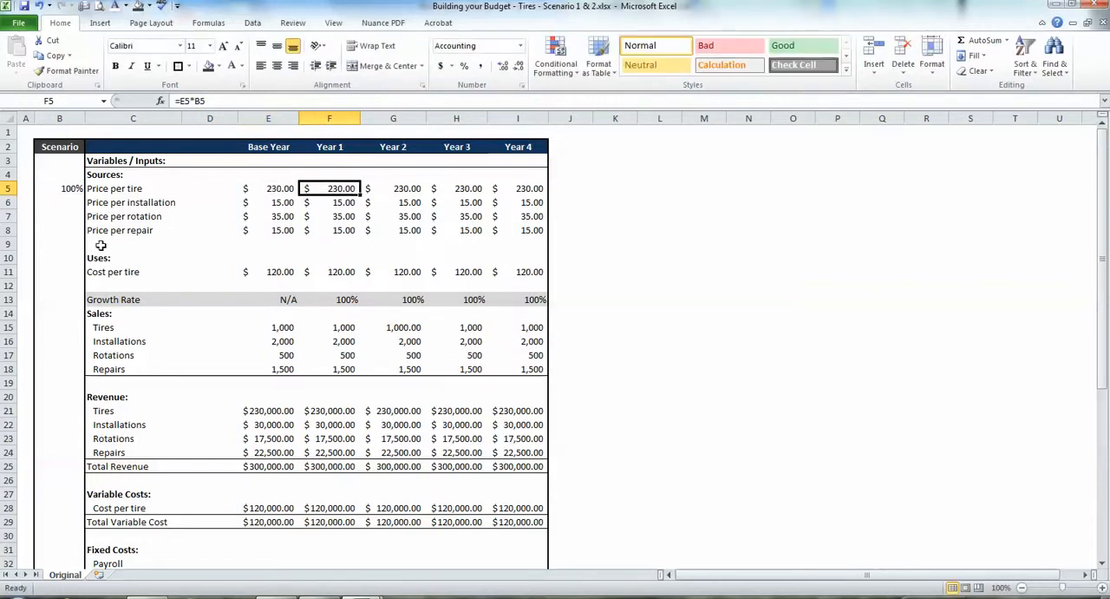
# Set the price-per-tire scenario factor in B5 to 105% and check the Year 1 price.
pyautogui.click(58, 189)
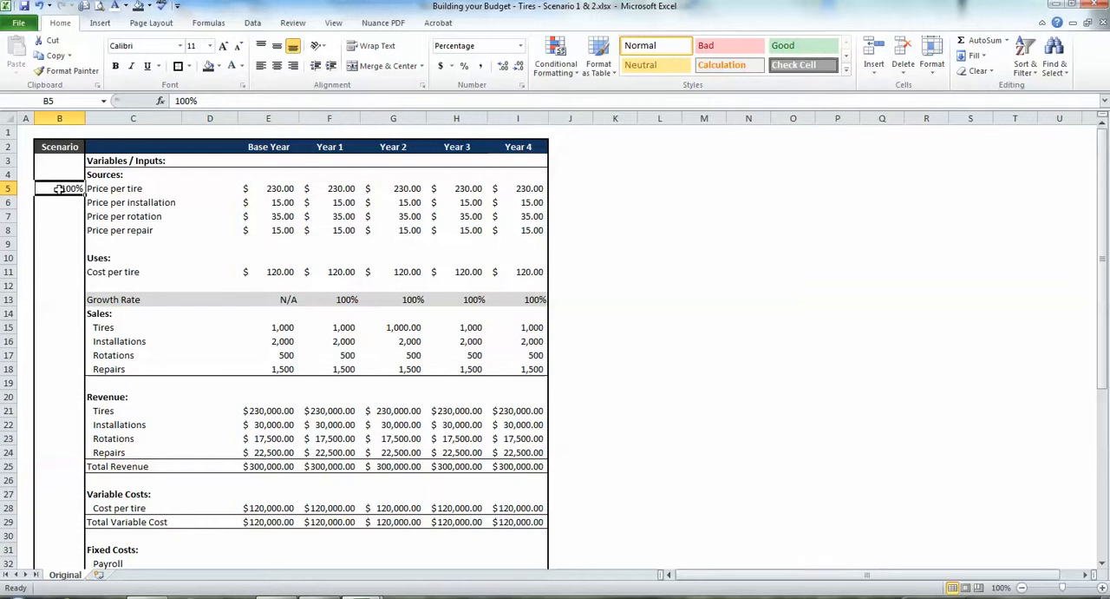
pyautogui.moveTo(185, 100); pyautogui.dragTo(190, 101)
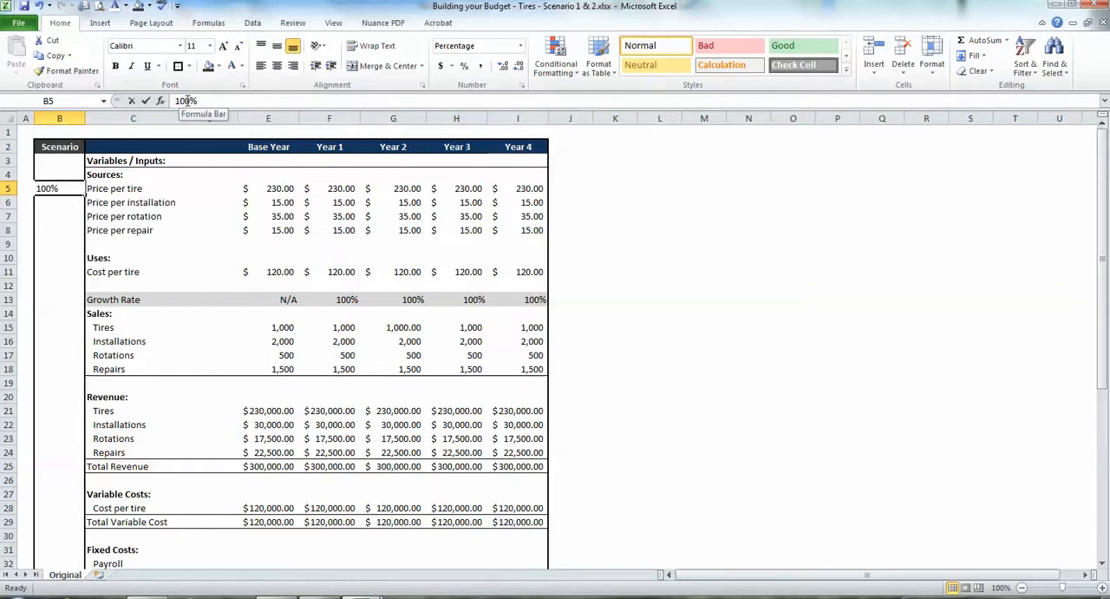
pyautogui.write('5')
pyautogui.press('Return')
pyautogui.press('Up')
pyautogui.press('Right')
pyautogui.press('Right')
pyautogui.press('Right')
pyautogui.press('Right')
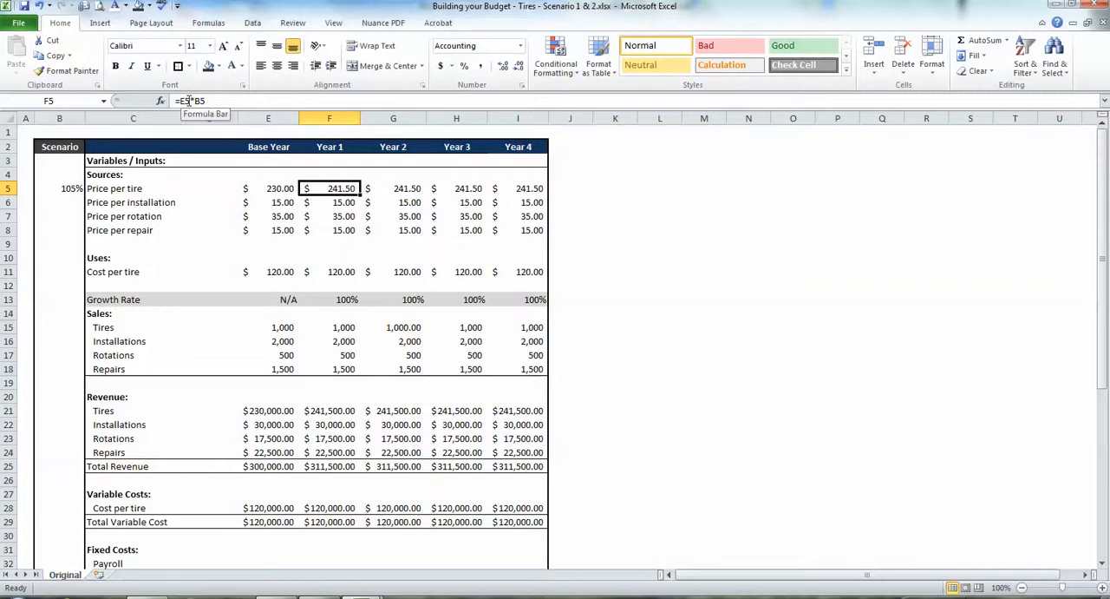
# Examine the price-per-tire formulas from Year 1 through Year 4 to see how each year references the previous one.
pyautogui.press('Right')
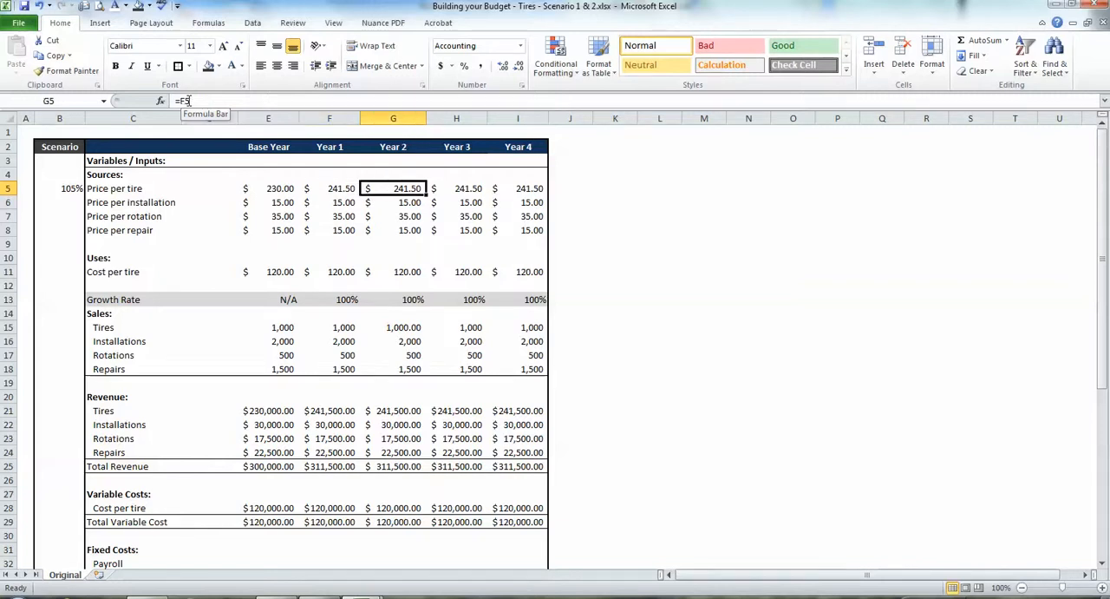
pyautogui.hotkey('shift', 'Right')
pyautogui.hotkey('shift', 'Right')
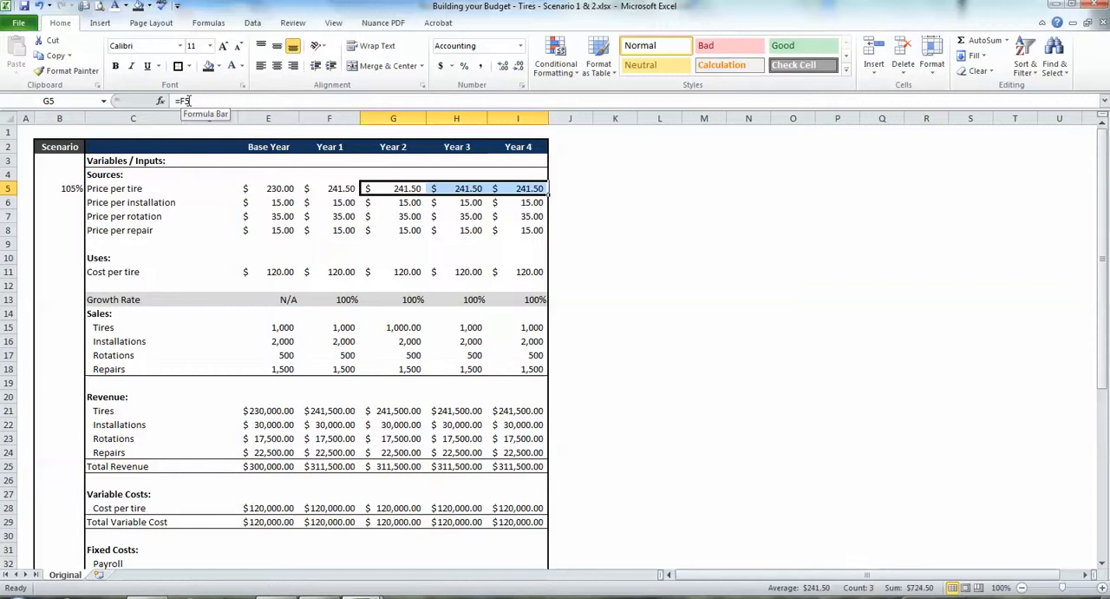
pyautogui.press('Left')
pyautogui.press('Right')
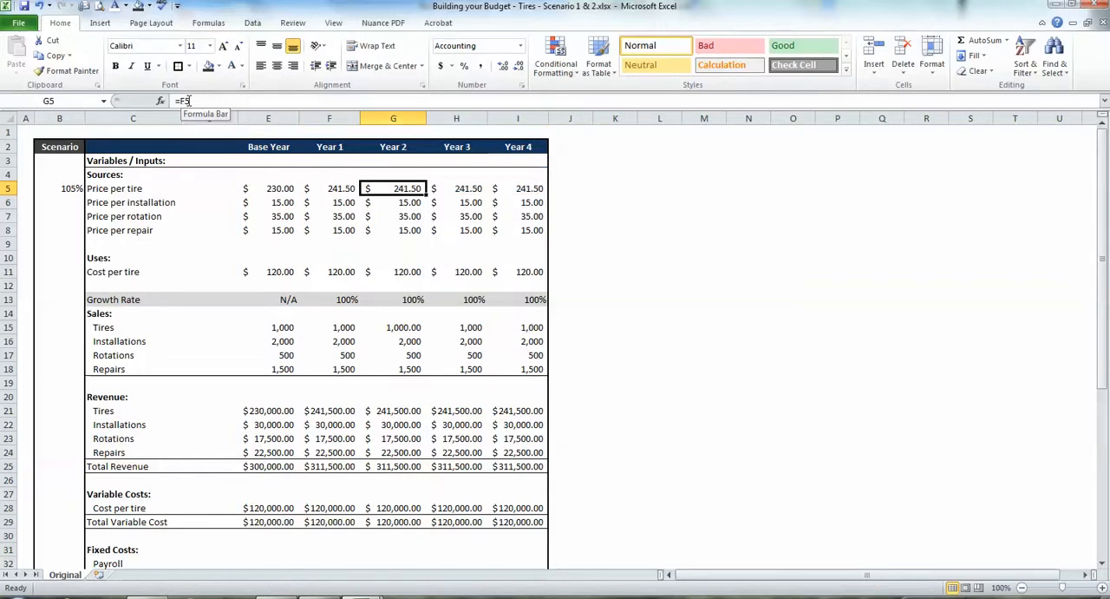
pyautogui.press('Left')
pyautogui.press('Right')
pyautogui.press('Right')
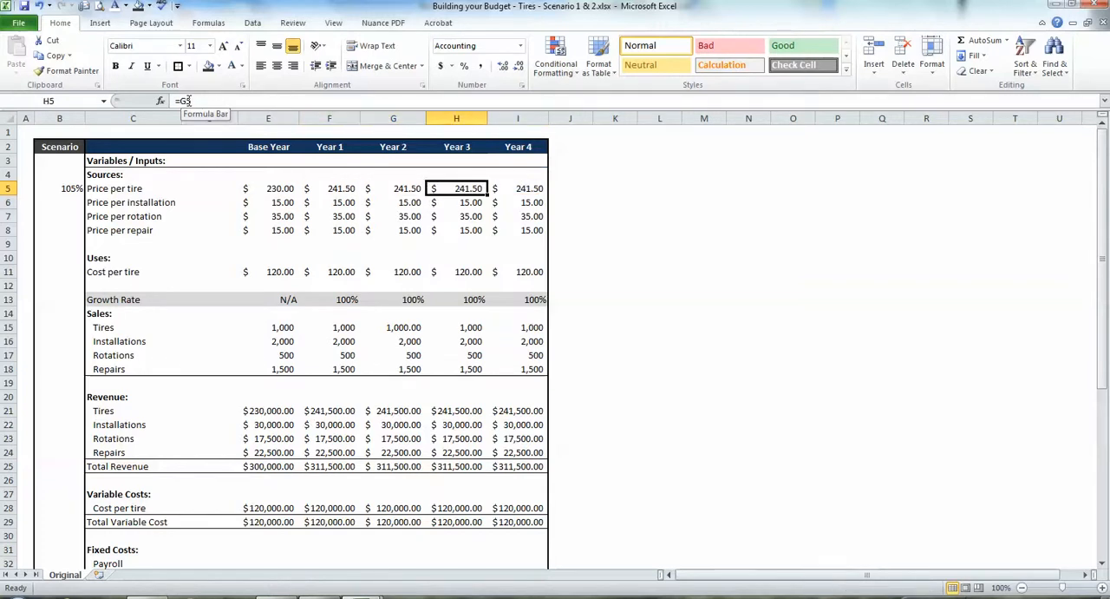
pyautogui.press('Left')
pyautogui.press('Right')
pyautogui.press('Right')
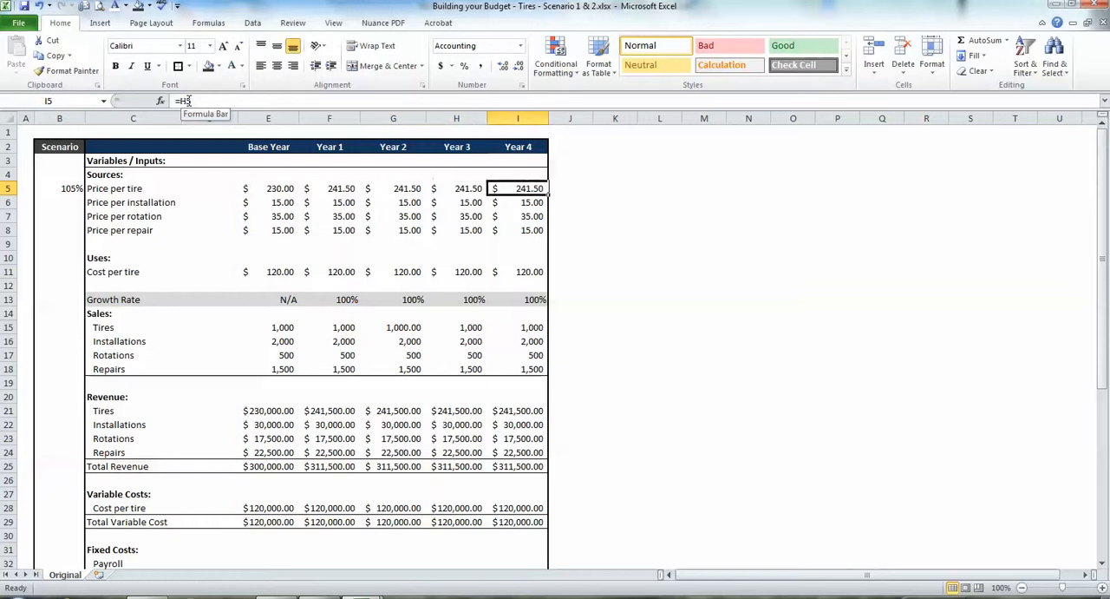
pyautogui.press('Left')
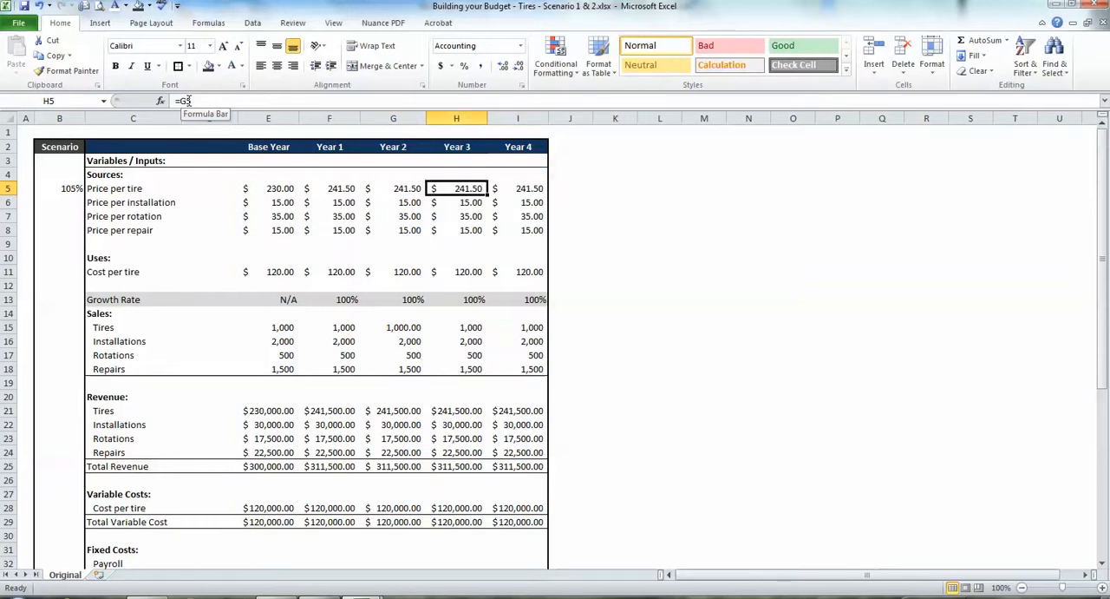
pyautogui.press('Left')
pyautogui.press('Left')
pyautogui.press('Left')
pyautogui.press('Right')
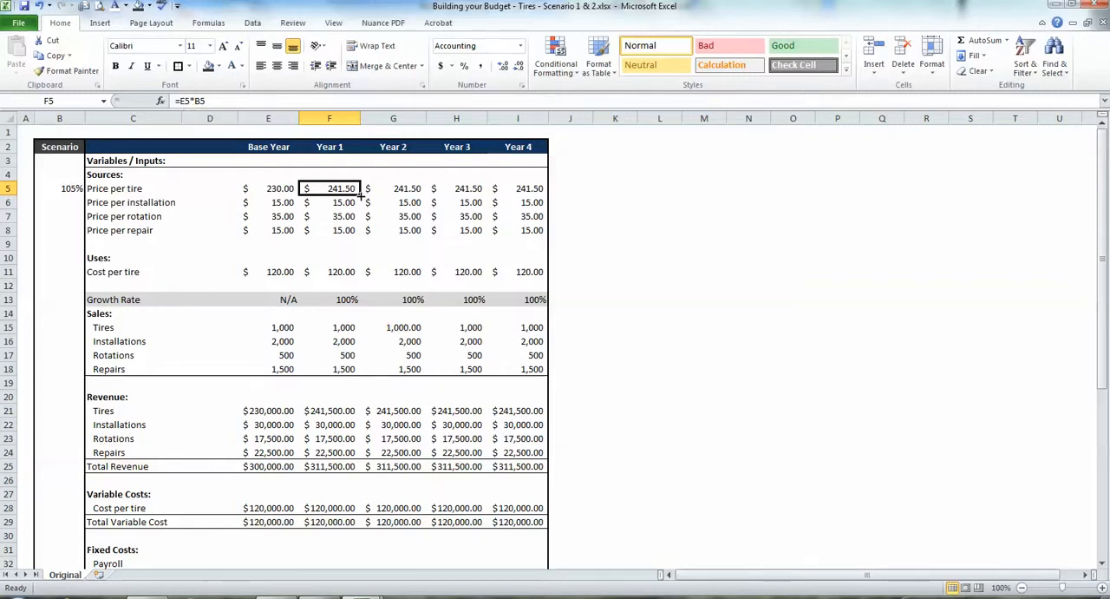
# Try to fill the Year 1 price-per-tire formula =E5*B5 across to Year 4 and inspect the copied cells.
pyautogui.moveTo(361, 196); pyautogui.dragTo(527, 194)
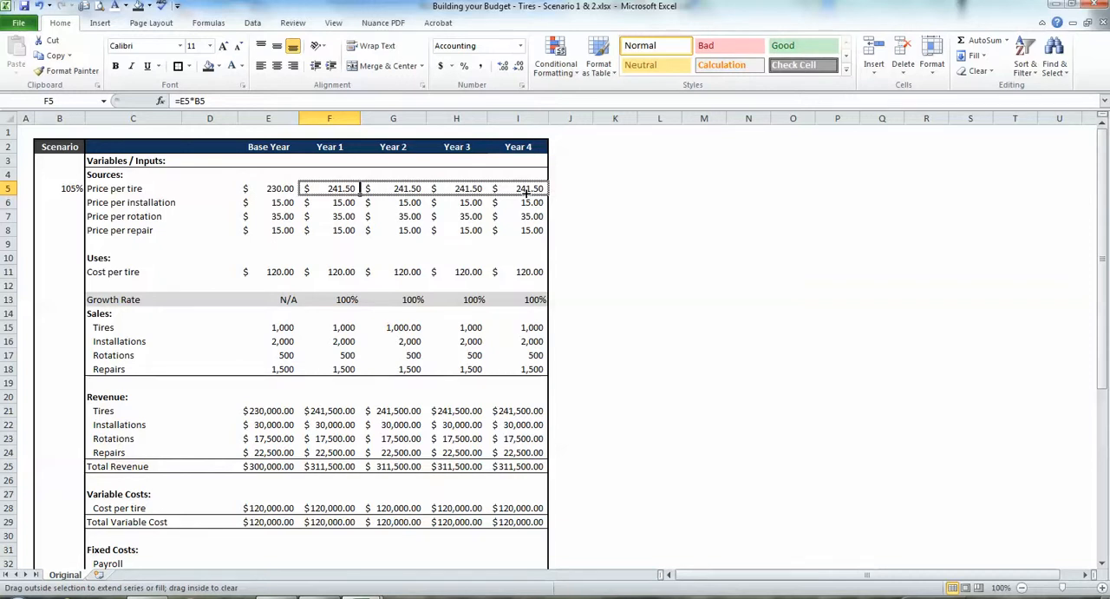
pyautogui.moveTo(527, 194); pyautogui.dragTo(527, 194)
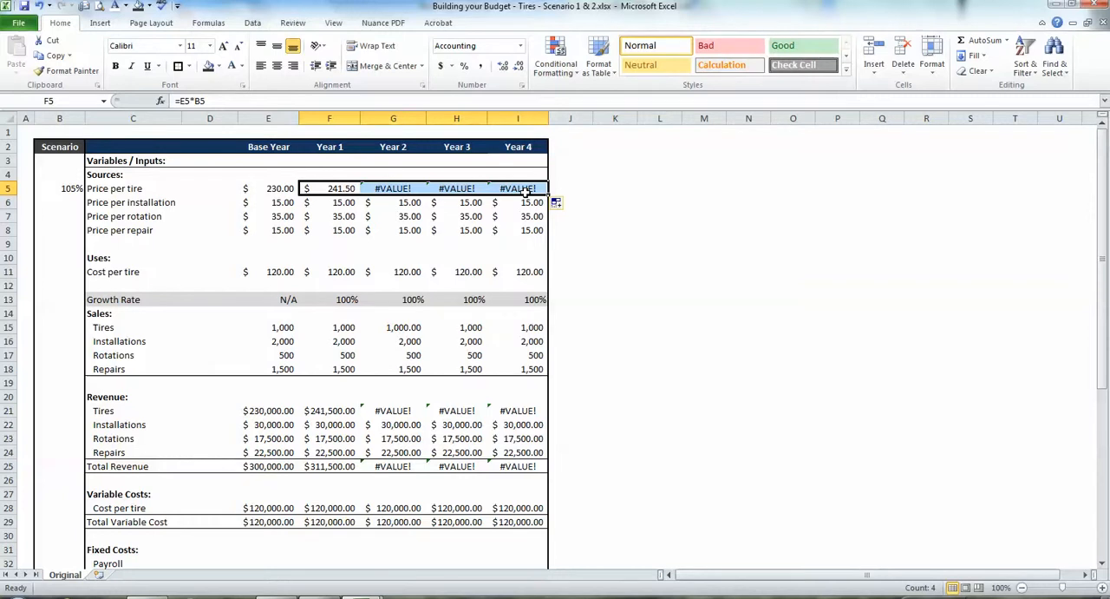
pyautogui.press('Right')
pyautogui.press('Right')
pyautogui.press('Right')
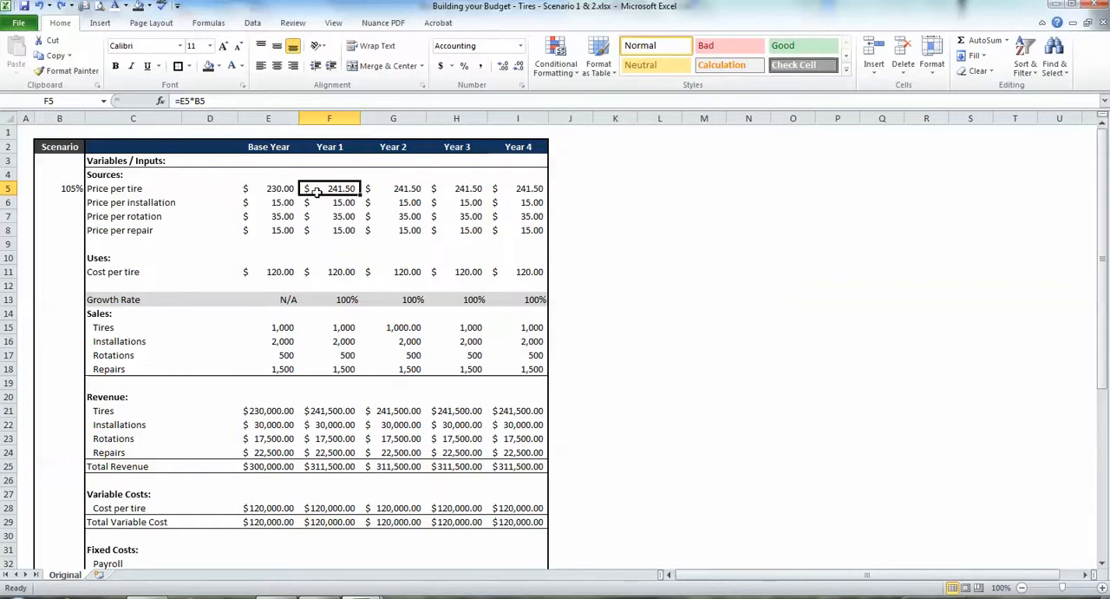
# Change the Year 1 price-per-tire formula in F5 to =E5*$B5 and fill it across through Year 4.
pyautogui.click(199, 101)
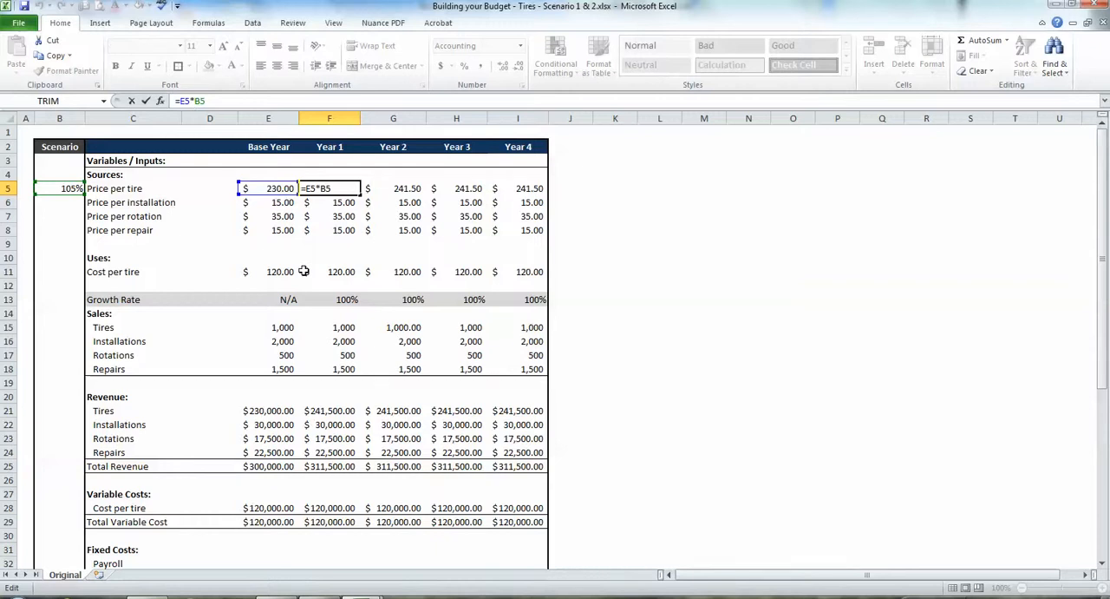
pyautogui.write('$')
pyautogui.press('Tab')
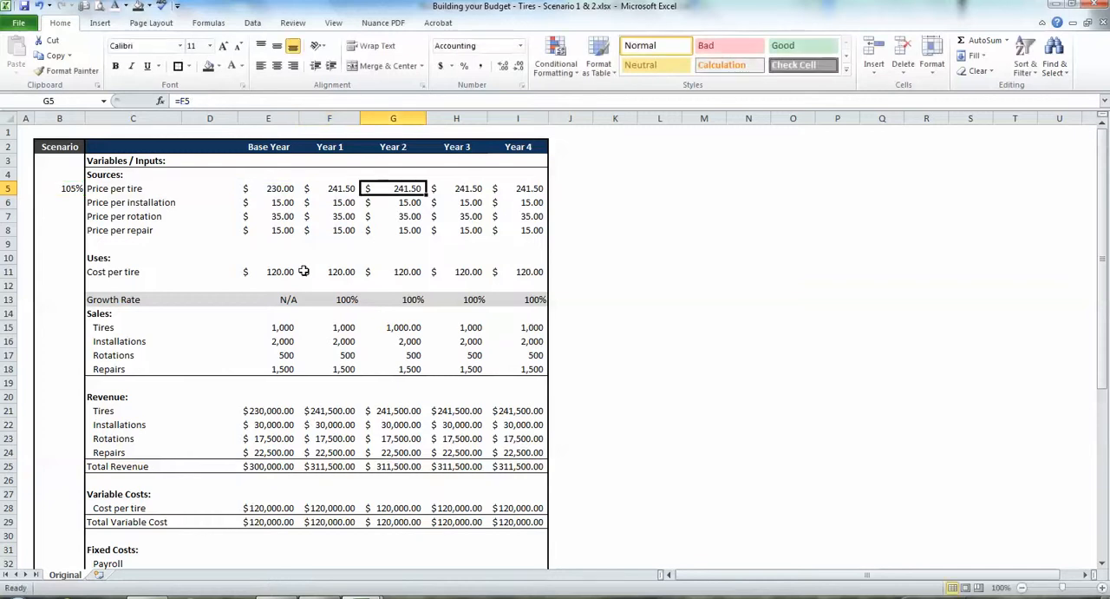
pyautogui.click(341, 184)
pyautogui.moveTo(362, 195); pyautogui.dragTo(520, 188)
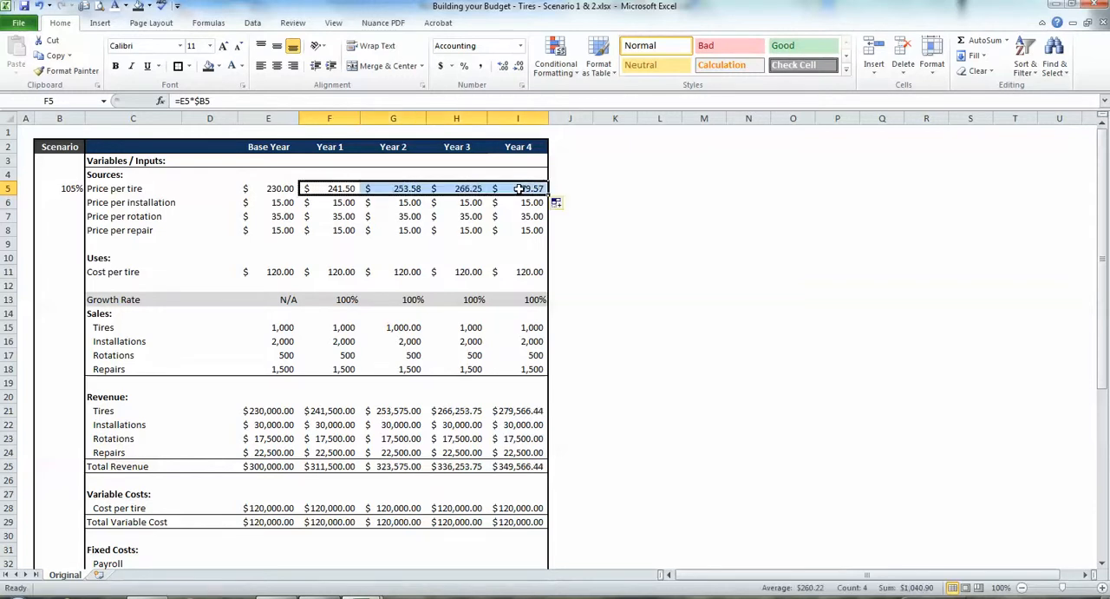
# Examine the filled price-per-tire formulas and their references to the scenario factor and the preceding year.
pyautogui.click(336, 190)
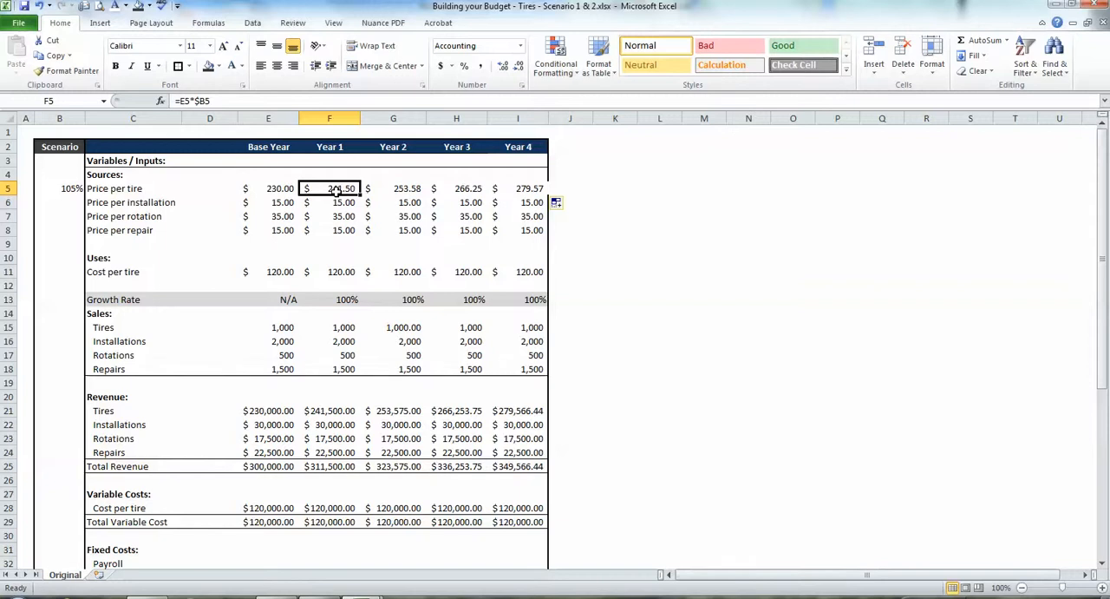
pyautogui.press('Down')
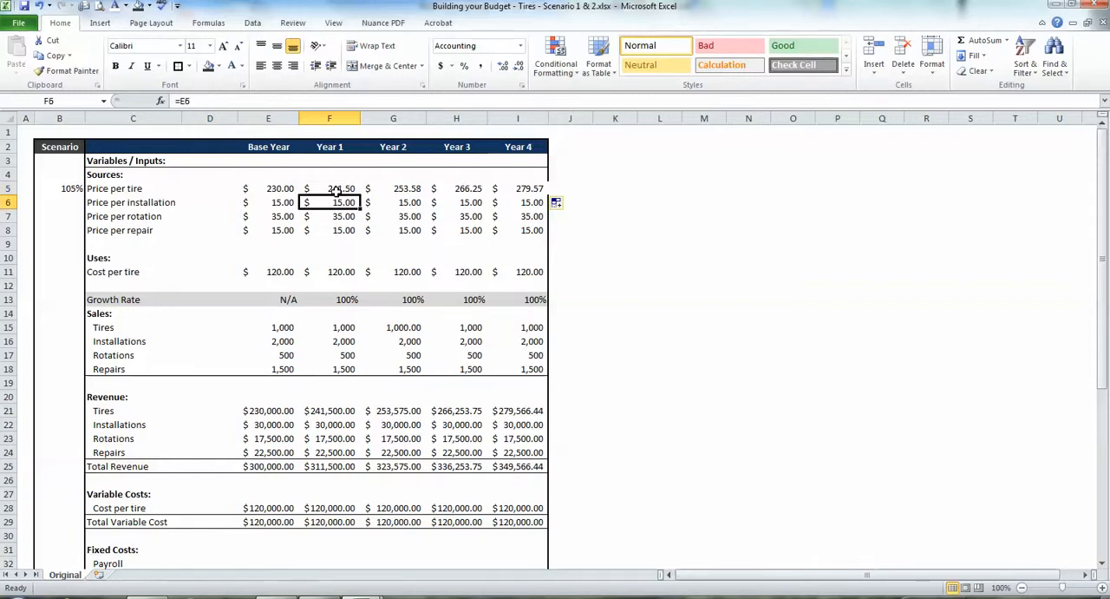
pyautogui.press('Up')
pyautogui.press('Right')
pyautogui.press('F2')
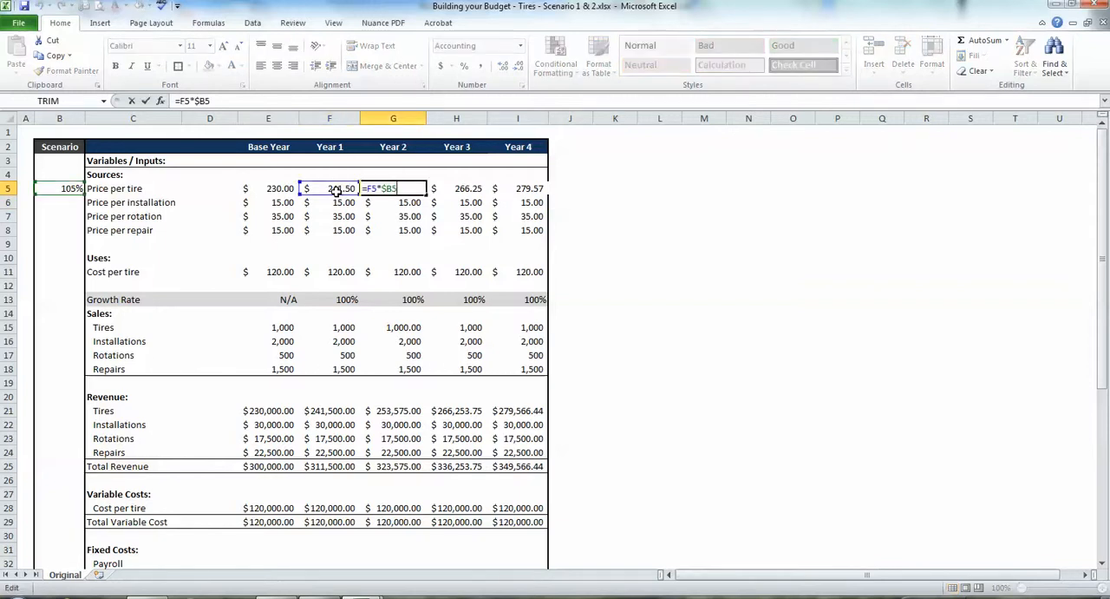
pyautogui.press('Tab')
pyautogui.press('Right')
pyautogui.click(336, 190)
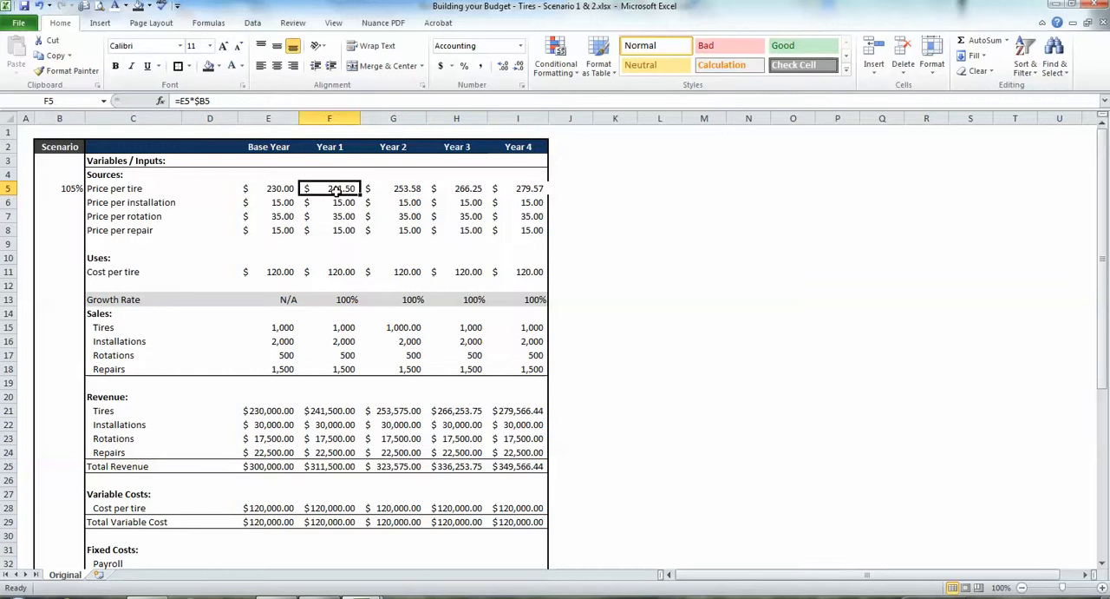
pyautogui.press('Left')
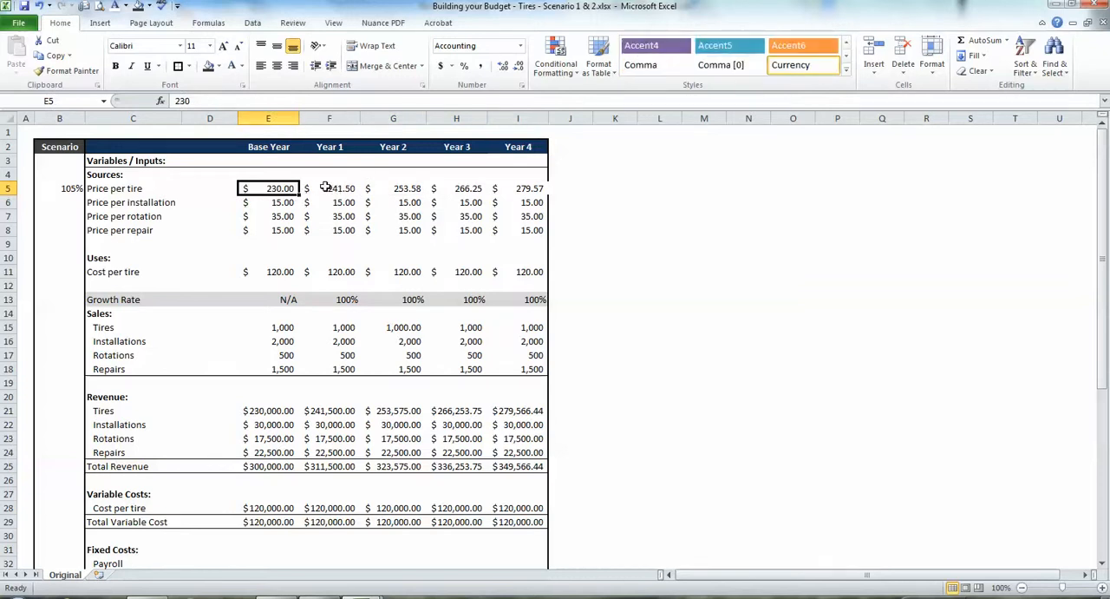
# Fill the price-per-tire formulas in F5:I5 down to the installation, rotation and repair rows through F8:I8.
pyautogui.moveTo(325, 189); pyautogui.dragTo(548, 239)
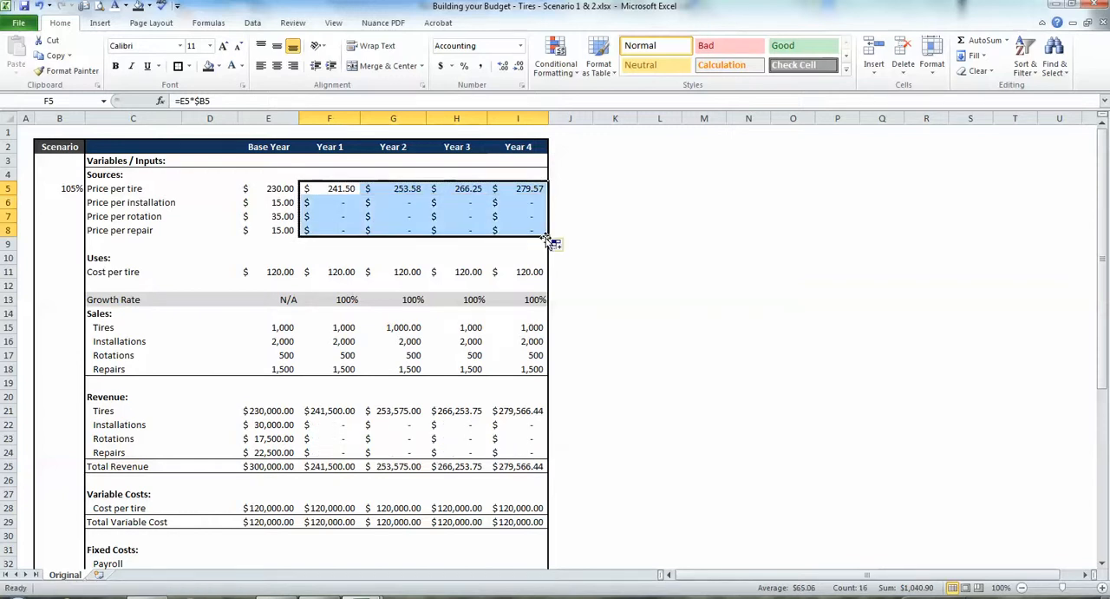
pyautogui.click(419, 216)
pyautogui.click(322, 203)
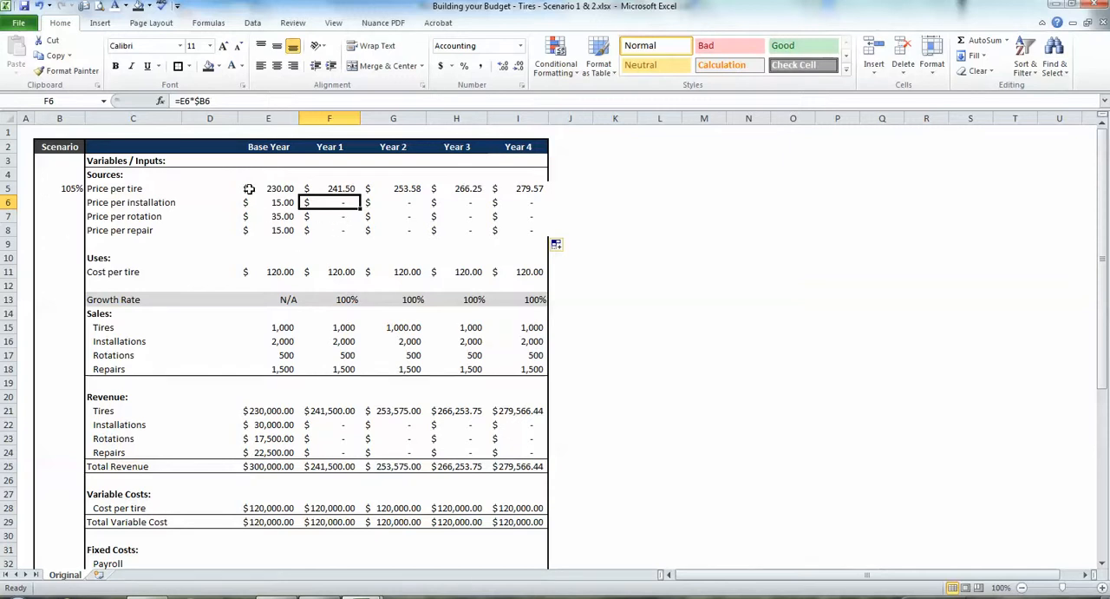
# Enter 100% as the price-per-installation factor in B6 and reset the price-per-tire factor in B5 to 100%.
pyautogui.click(62, 201)
pyautogui.write('100')
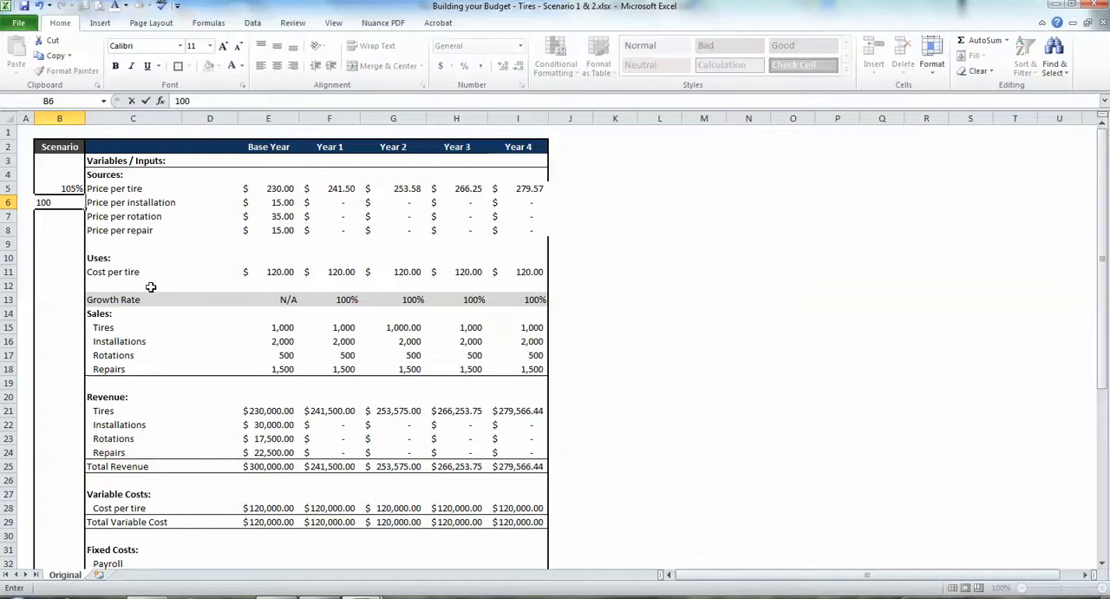
pyautogui.press('Return')
pyautogui.press('Up')
pyautogui.press('Up')
pyautogui.write('100')
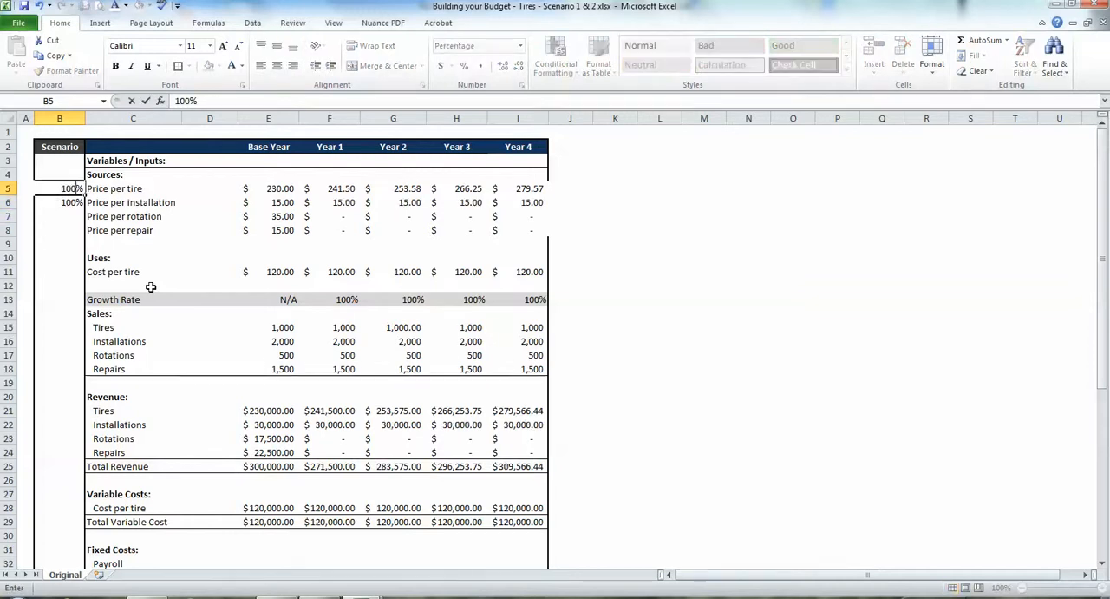
pyautogui.press('Return')
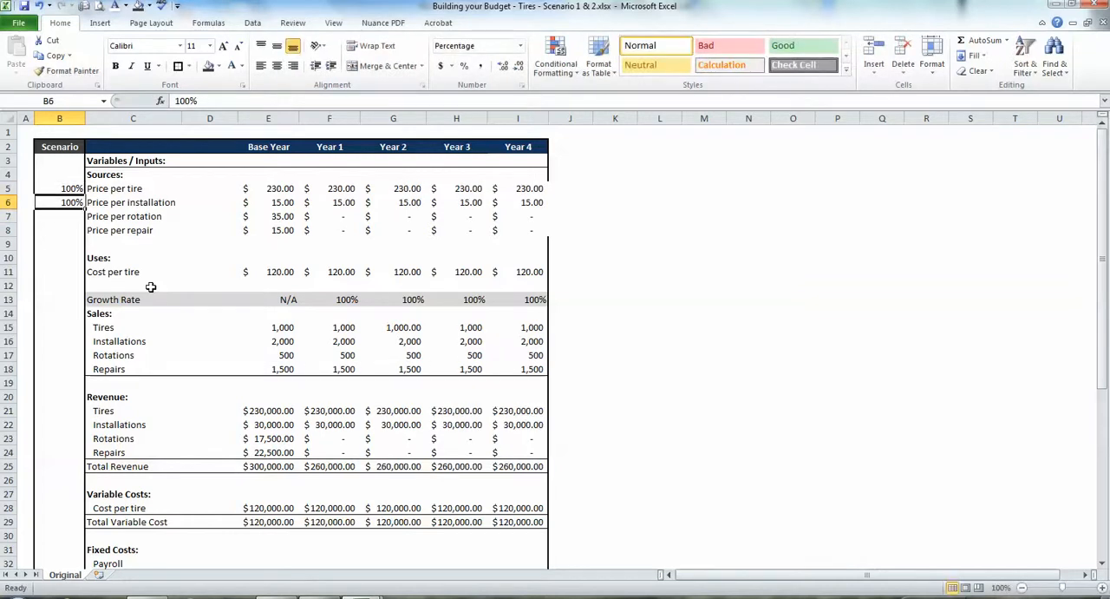
# Copy the 100% factor from B6 to the price per rotation, price per repair and cost per tire rows in B7, B8 and B11.
pyautogui.hotkey('ctrl', 'c')
pyautogui.press('Down')
pyautogui.hotkey('ctrl', 'v')
pyautogui.press('Down')
pyautogui.hotkey('ctrl', 'v')
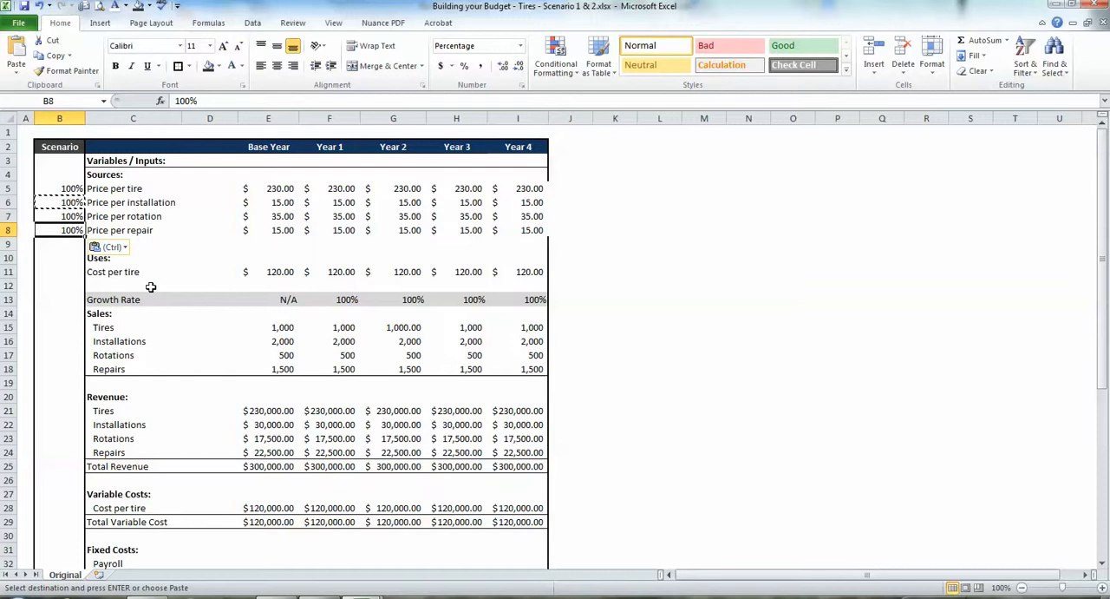
pyautogui.press('Down')
pyautogui.press('Down')
pyautogui.press('Down')
pyautogui.hotkey('ctrl', 'v')
# Paste the 100% factor beside the four Sales rows in B15:B18.
pyautogui.press('Down')
pyautogui.press('Down')
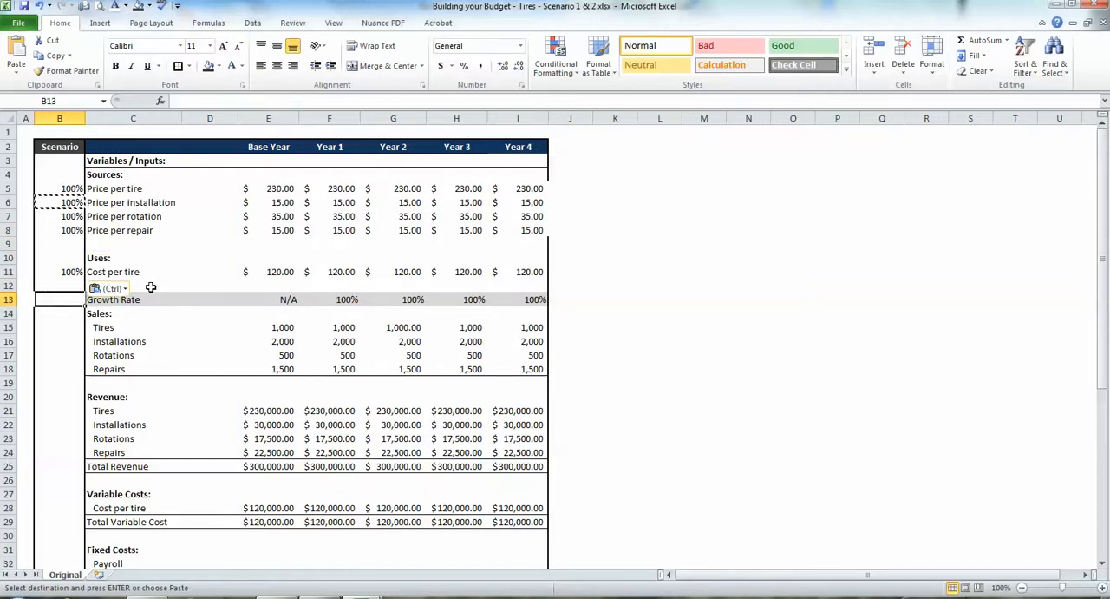
pyautogui.press('Down')
pyautogui.press('Down')
pyautogui.hotkey('ctrl', 'v')
pyautogui.press('Down')
pyautogui.hotkey('ctrl', 'v')
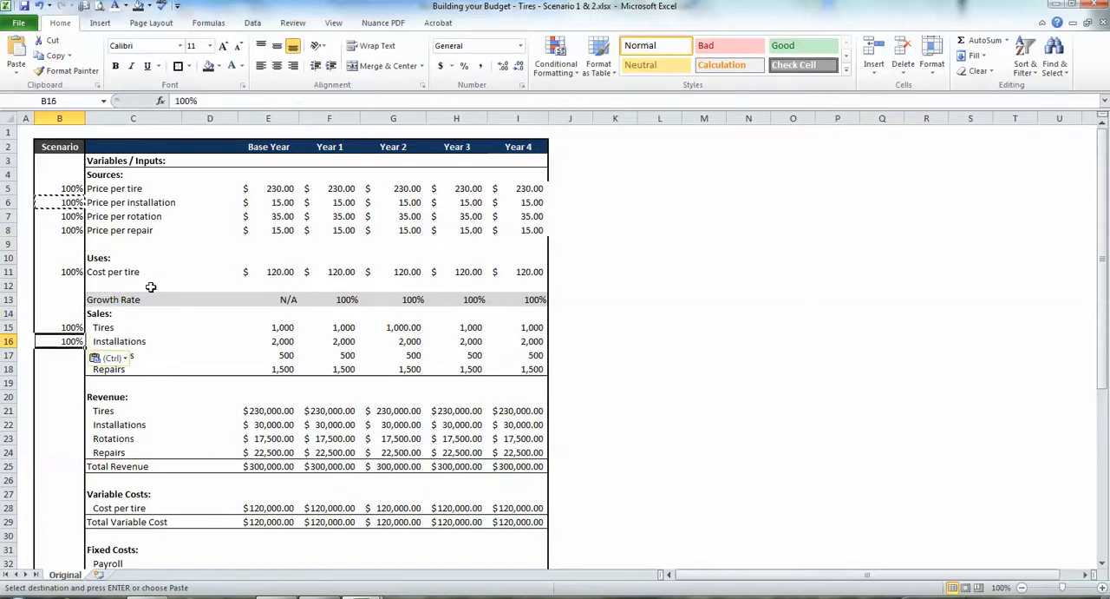
pyautogui.press('Down')
pyautogui.hotkey('ctrl', 'v')
pyautogui.press('Down')
pyautogui.hotkey('ctrl', 'v')
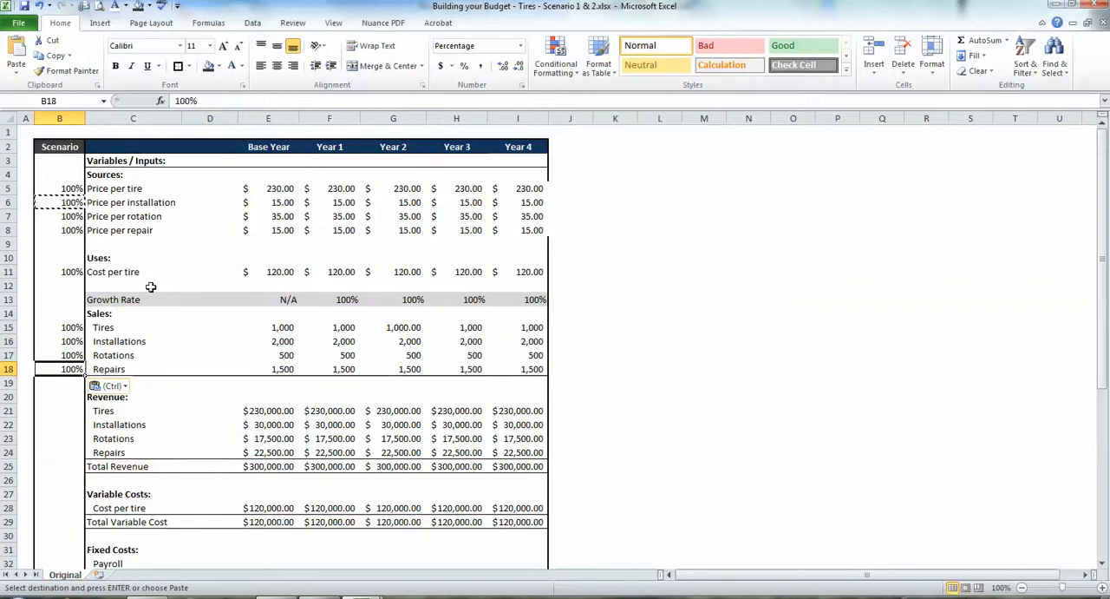
# Examine the Scenario column beside the Sales and Revenue rows to see which rows need factors.
pyautogui.press('Down')
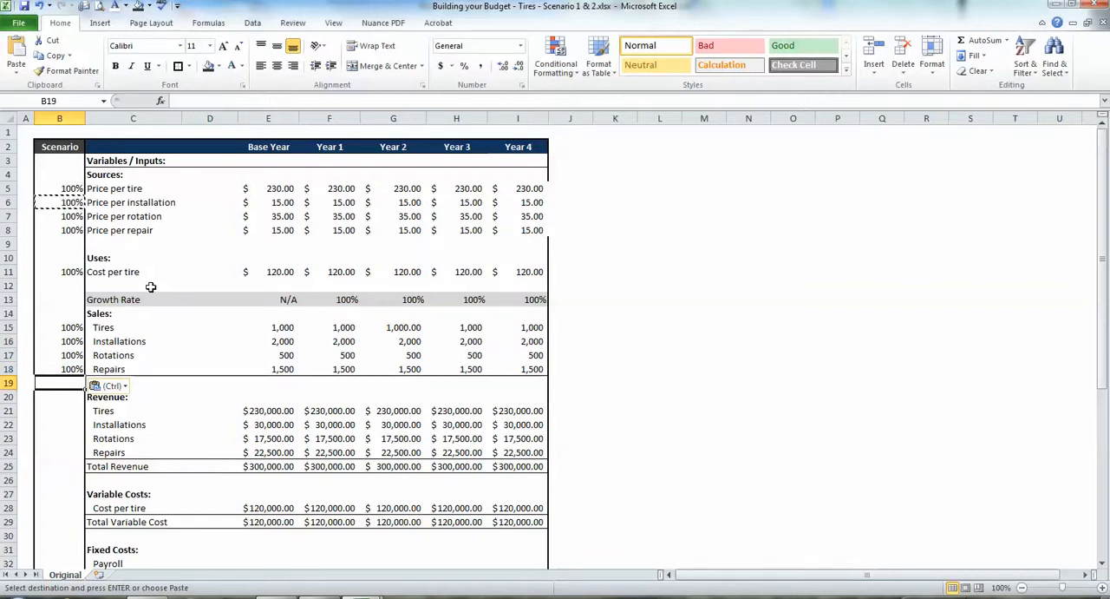
pyautogui.press('Down')
pyautogui.press('Down')
pyautogui.press('Down')
pyautogui.press('Down')
pyautogui.press('Down')
pyautogui.press('Down')
pyautogui.press('Down')
pyautogui.press('Down')
pyautogui.press('Down')
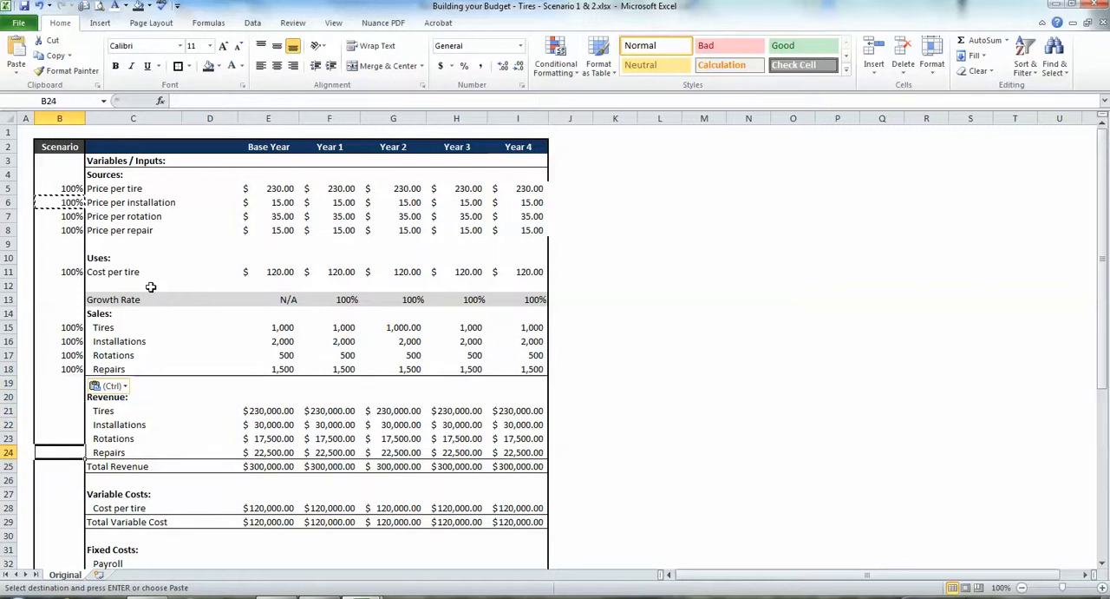
pyautogui.press('Up')
pyautogui.press('Up')
pyautogui.press('Up')
pyautogui.press('Up')
pyautogui.press('Up')
pyautogui.press('Up')
pyautogui.press('Up')
pyautogui.press('Up')
pyautogui.press('Up')
pyautogui.press('Up')
pyautogui.press('Up')
pyautogui.press('Up')
pyautogui.press('Up')
pyautogui.press('Up')
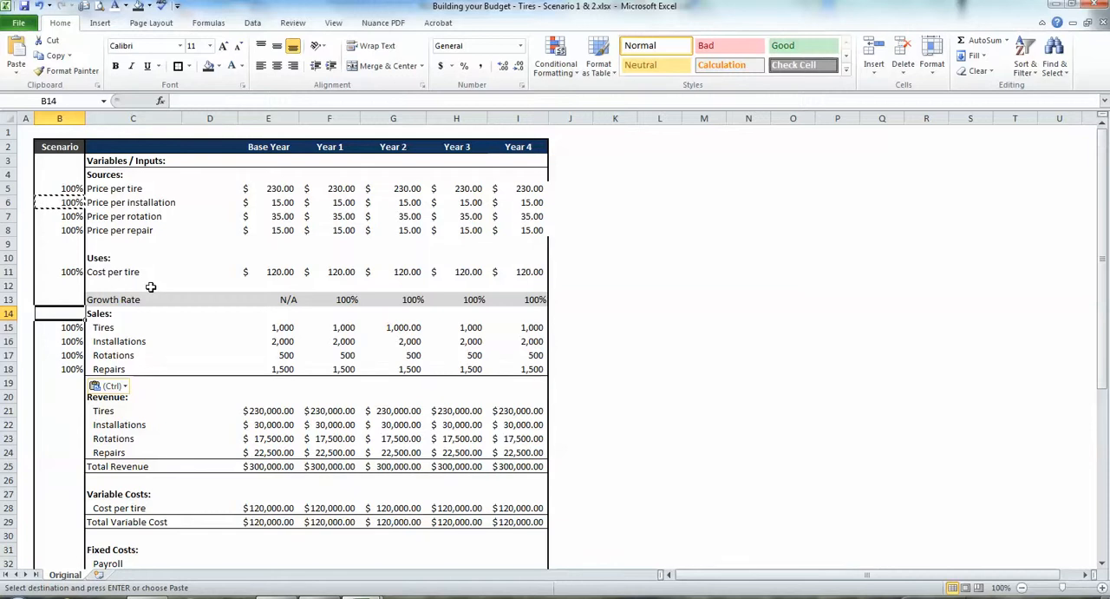
pyautogui.press('Down')
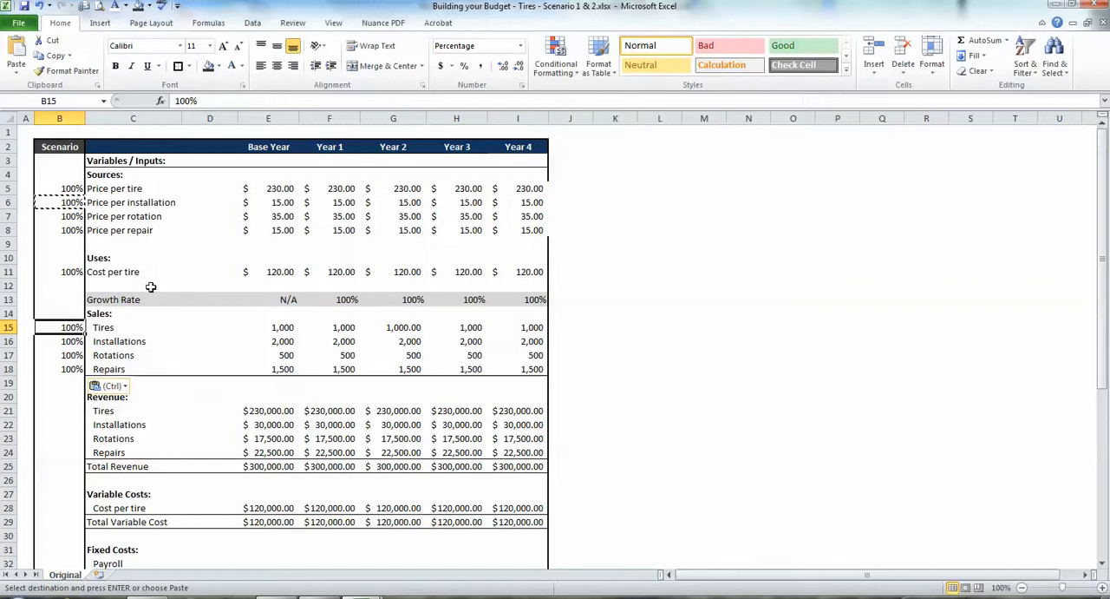
pyautogui.press('Down')
pyautogui.press('Down')
pyautogui.press('Down')
pyautogui.press('Down')
pyautogui.press('Down')
pyautogui.press('Down')
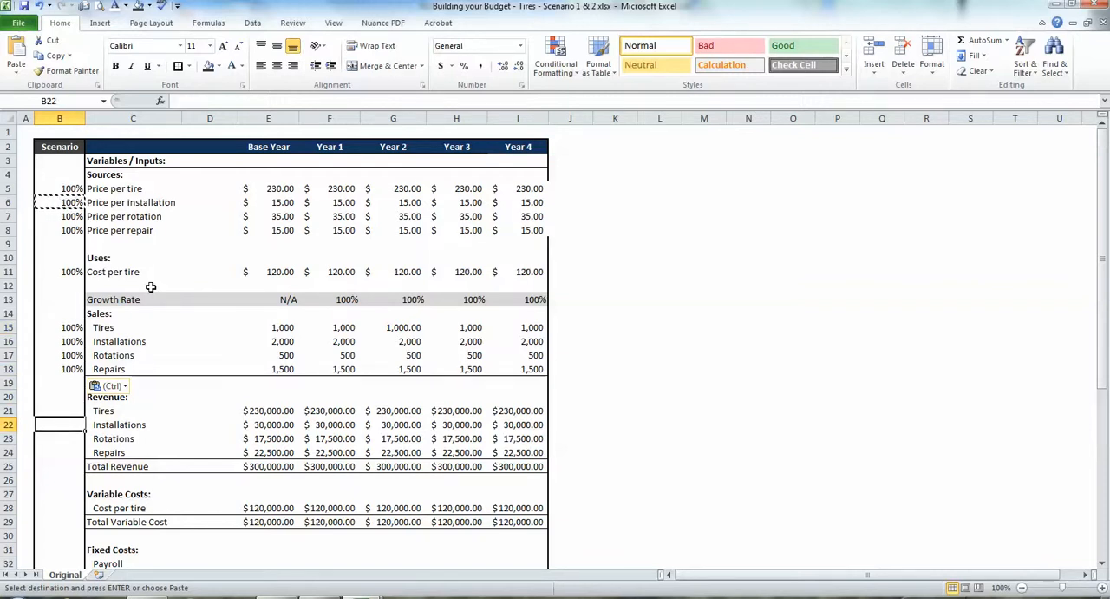
# Examine the Base Year formulas in the Revenue, Variable Costs and Fixed Costs rows to see which need a scenario factor.
pyautogui.press('Right')
pyautogui.press('Down')
pyautogui.press('Down')
pyautogui.press('Down')
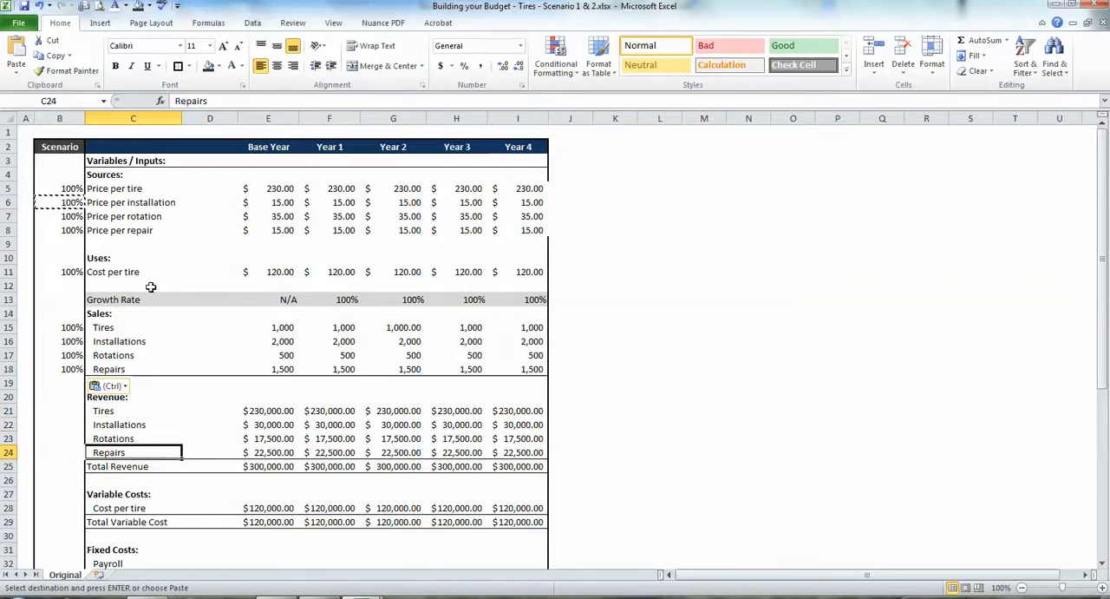
pyautogui.press('Right')
pyautogui.press('Right')
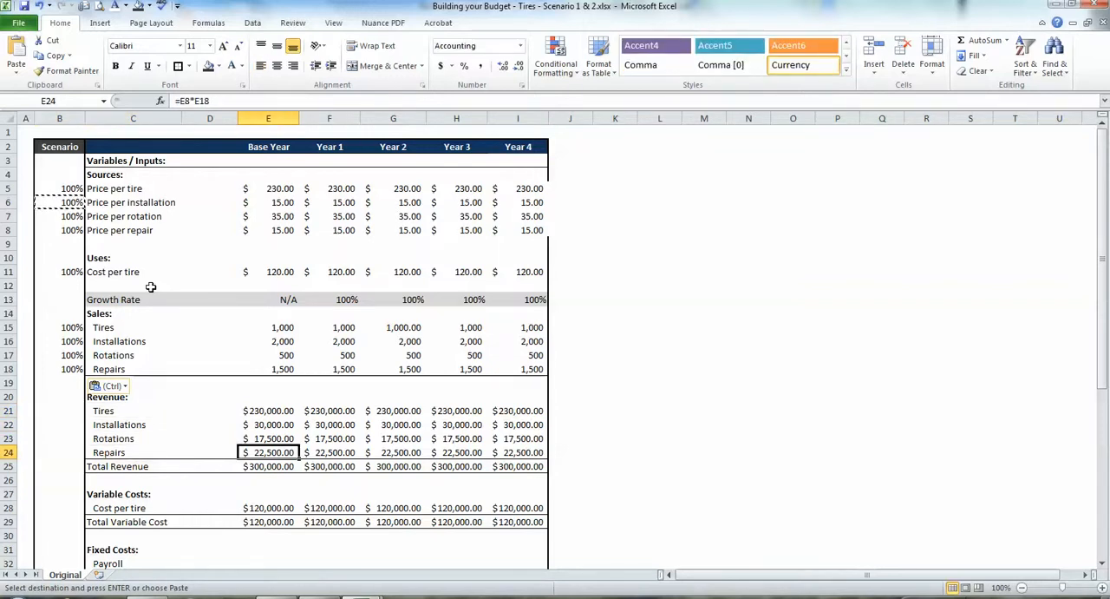
pyautogui.press('Down')
pyautogui.press('Down')
pyautogui.press('Down')
pyautogui.press('Down')
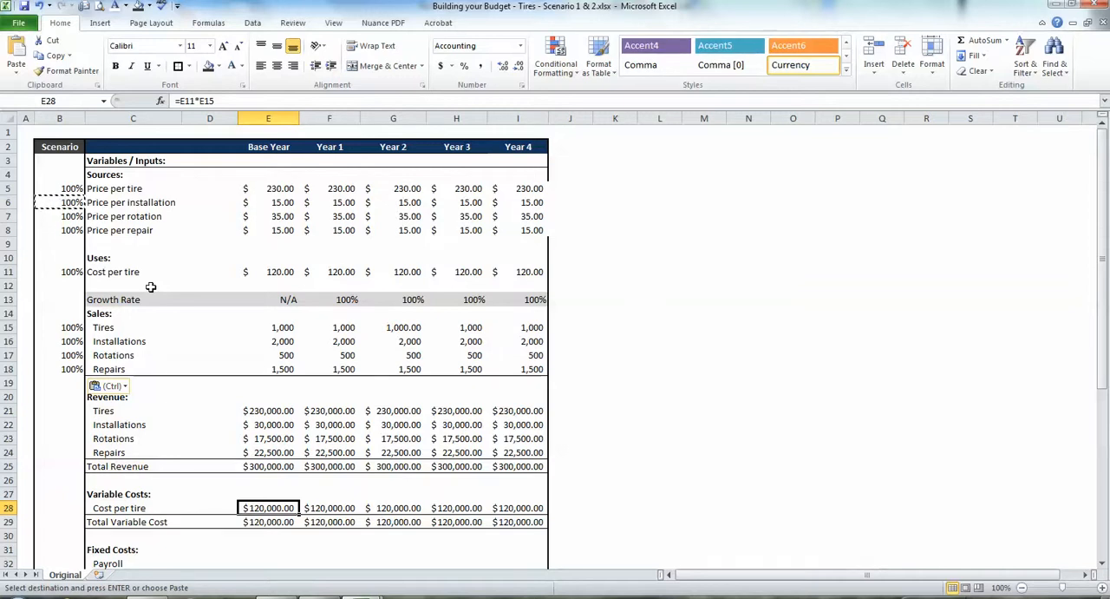
pyautogui.press('Down')
pyautogui.press('Down')
pyautogui.press('Down')
pyautogui.press('Down')
pyautogui.press('Down')
pyautogui.press('Down')
pyautogui.press('Down')
pyautogui.press('Down')
pyautogui.press('Down')
pyautogui.press('Down')
pyautogui.press('Down')
pyautogui.press('Down')
pyautogui.press('Down')
pyautogui.press('Down')
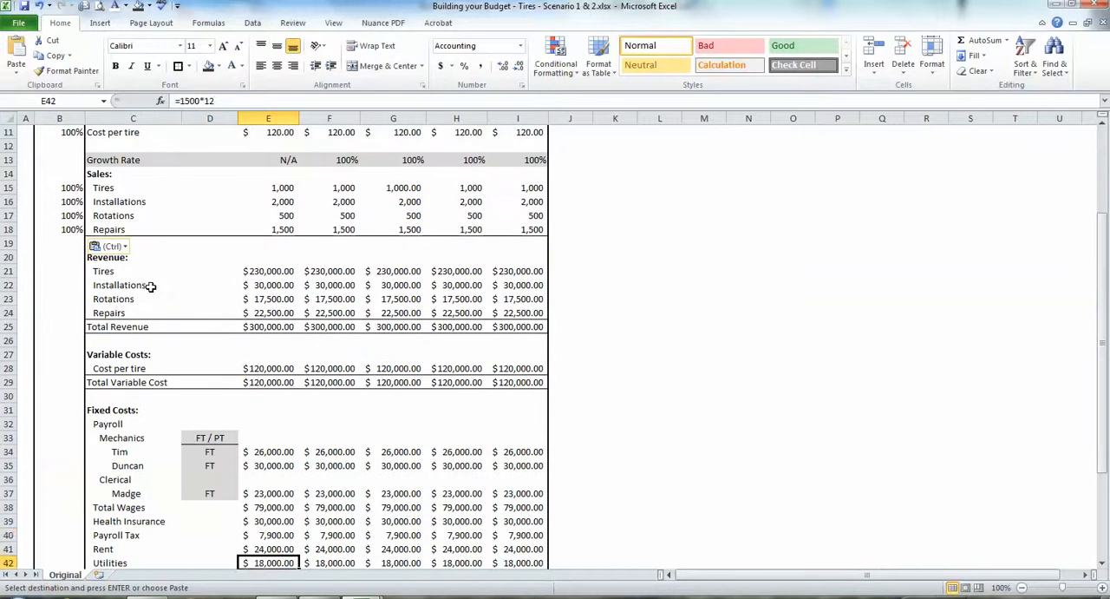
# Enter 100% factors in the Scenario column for the two mechanics in B34 and B35 and the clerical employee in B37.
pyautogui.press('Up')
pyautogui.press('Up')
pyautogui.press('Up')
pyautogui.press('Up')
pyautogui.press('Up')
pyautogui.press('Up')
pyautogui.press('Up')
pyautogui.press('Up')
pyautogui.press('Left')
pyautogui.press('Left')
pyautogui.press('Left')
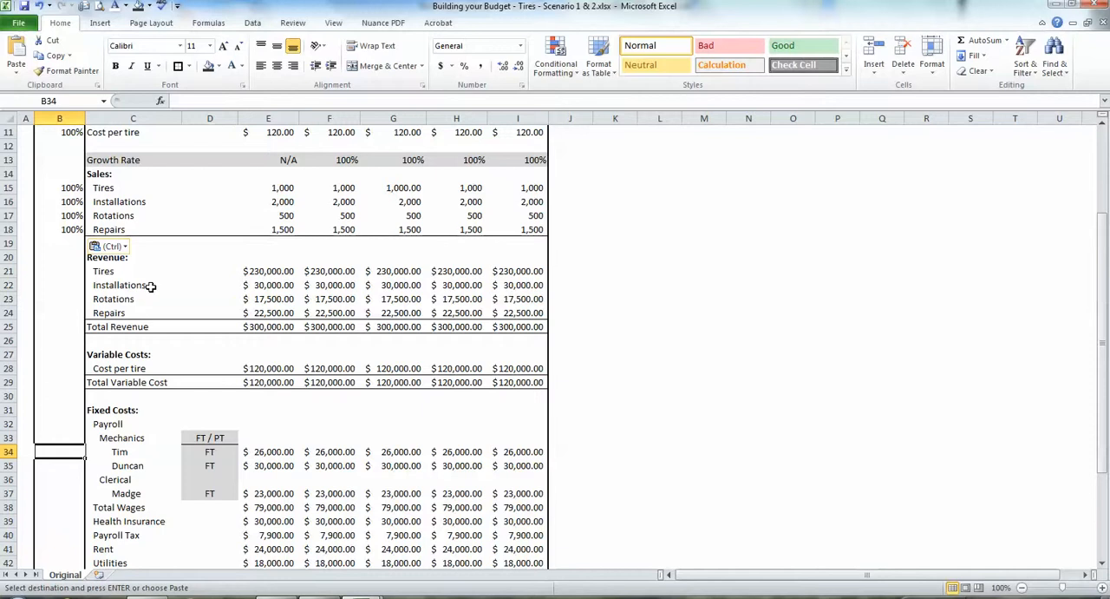
pyautogui.write('100%')
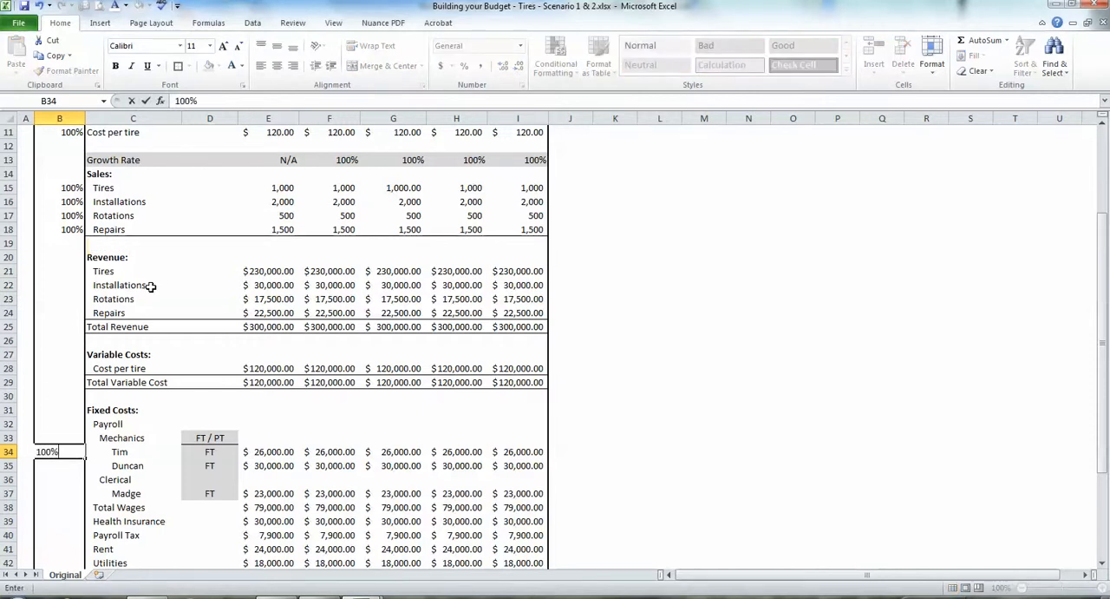
pyautogui.press('Return')
pyautogui.write('100%')
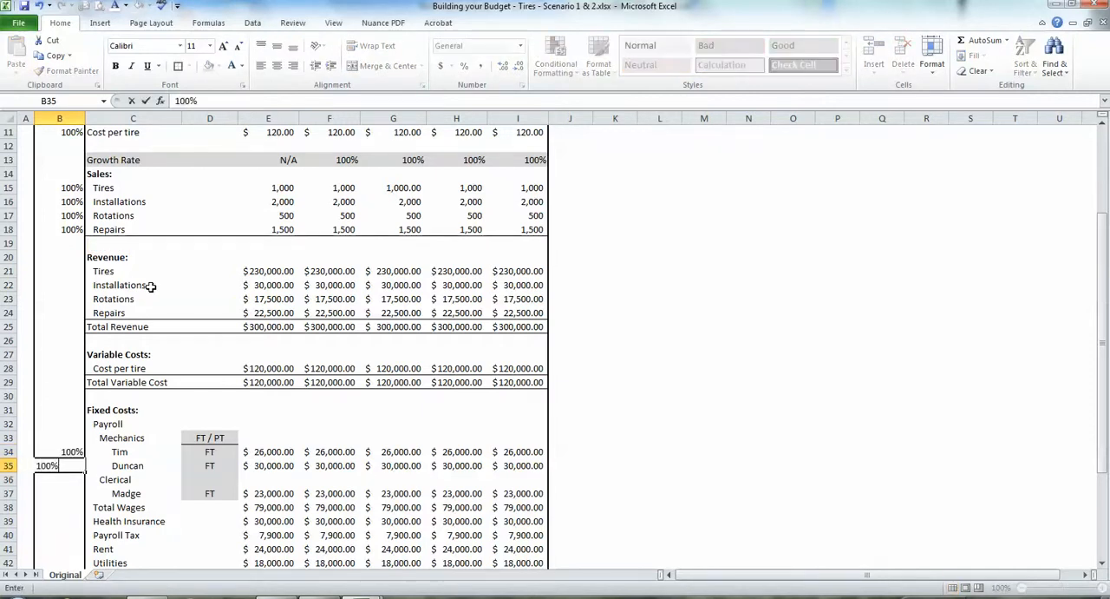
pyautogui.press('Return')
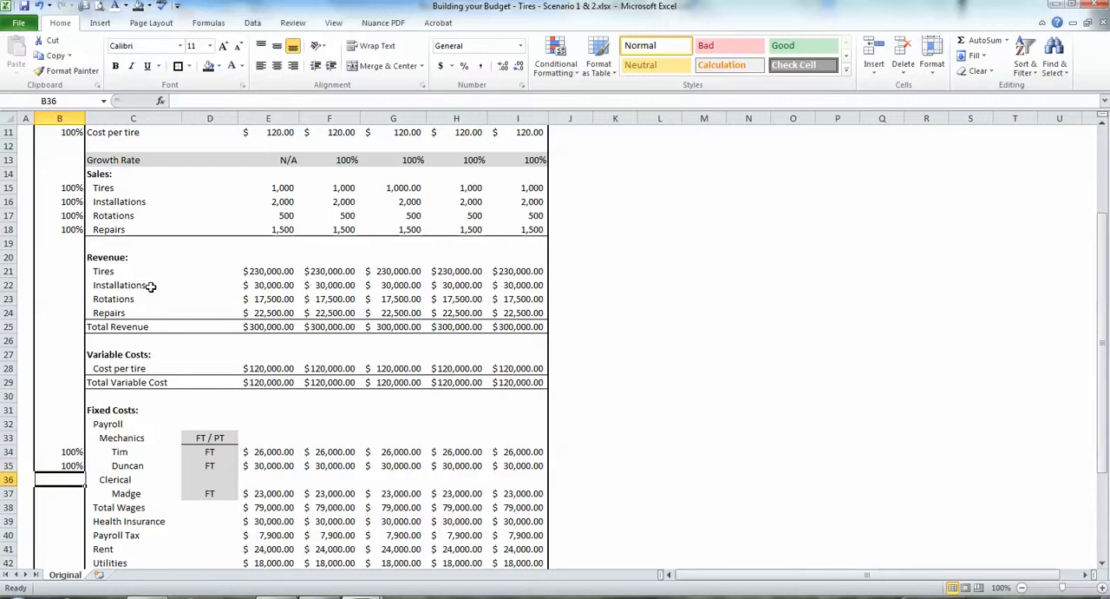
pyautogui.press('Down')
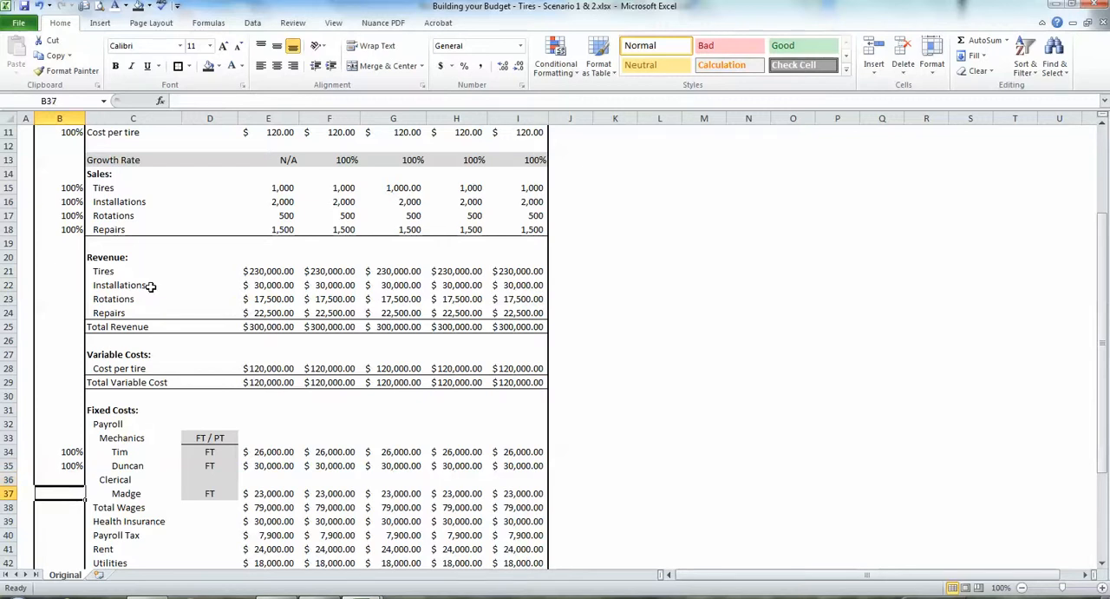
pyautogui.write('100')
pyautogui.press('Return')
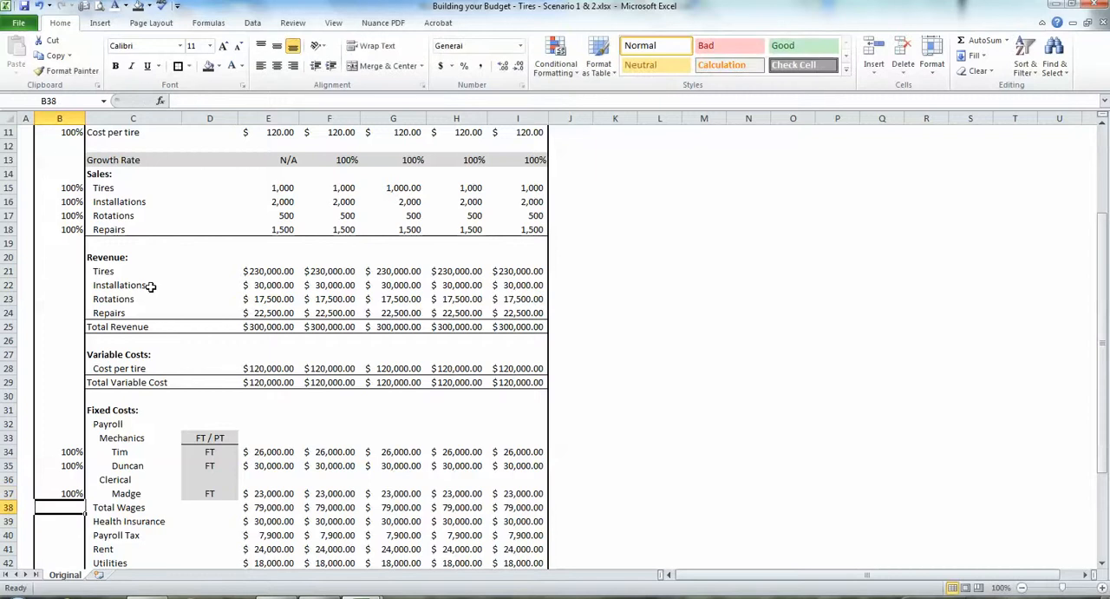
# Enter 100% as the Health Insurance factor in B39.
pyautogui.press('Down')
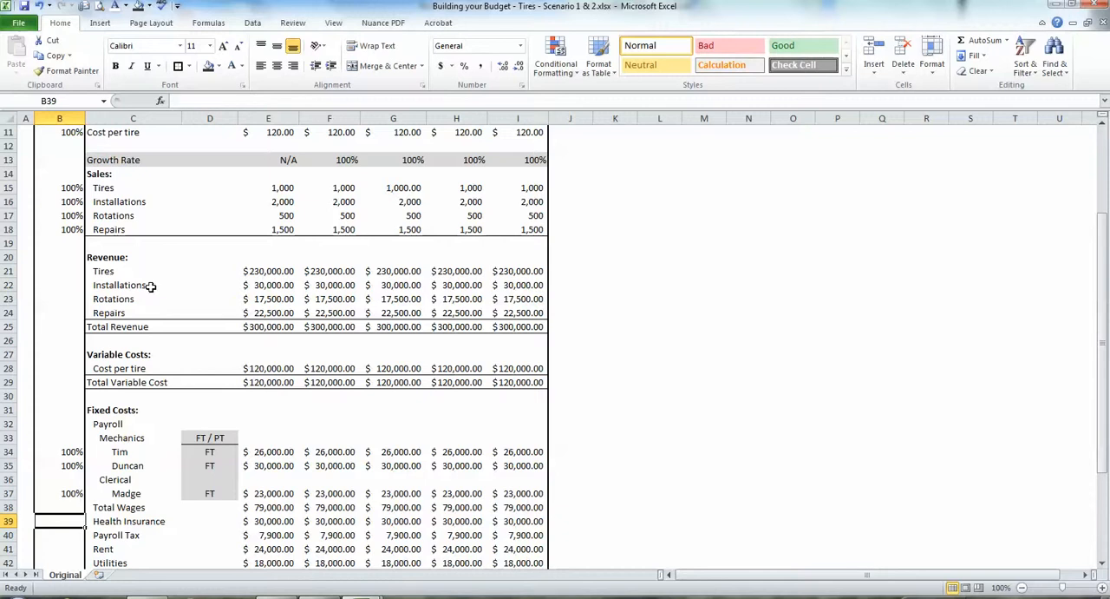
pyautogui.press('Up')
pyautogui.press('Up')
pyautogui.press('Up')
pyautogui.press('Up')
pyautogui.press('Up')
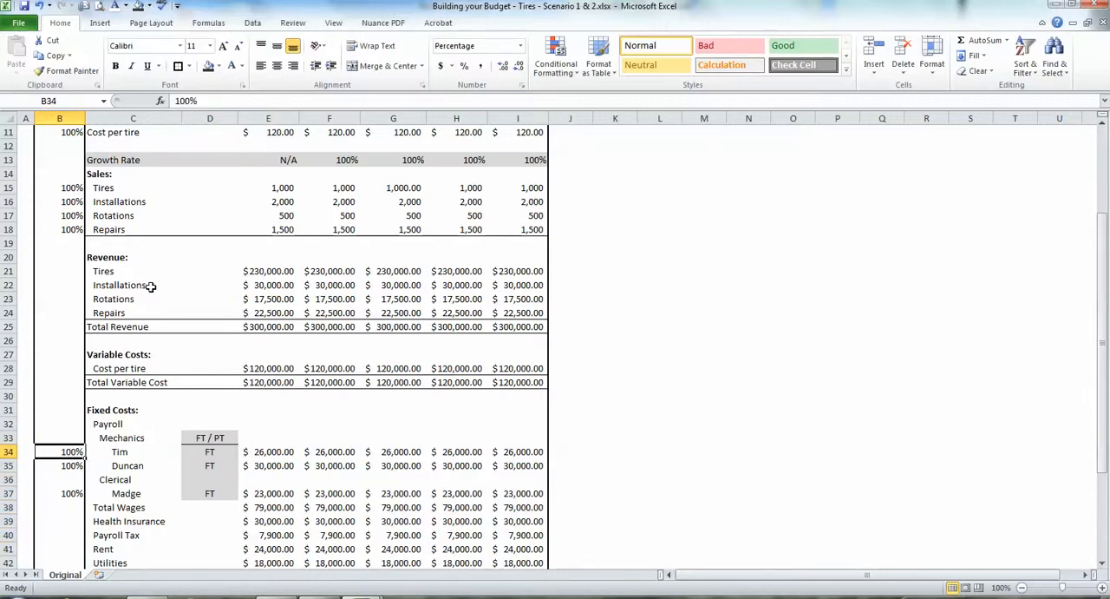
pyautogui.press('Down')
pyautogui.press('Down')
pyautogui.press('Down')
pyautogui.press('Down')
pyautogui.press('Down')
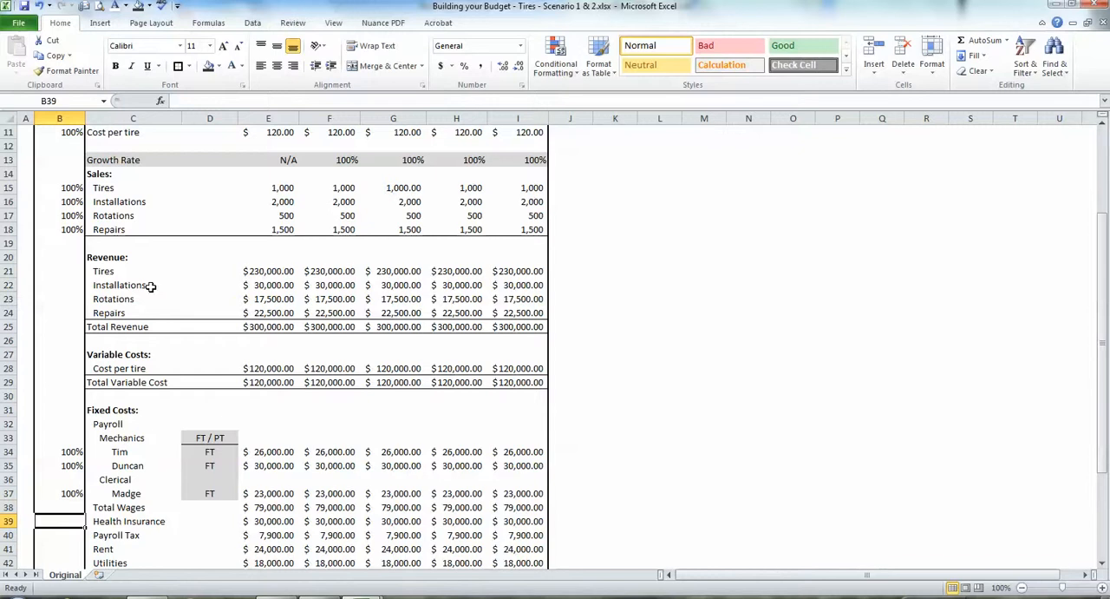
pyautogui.write('100%')
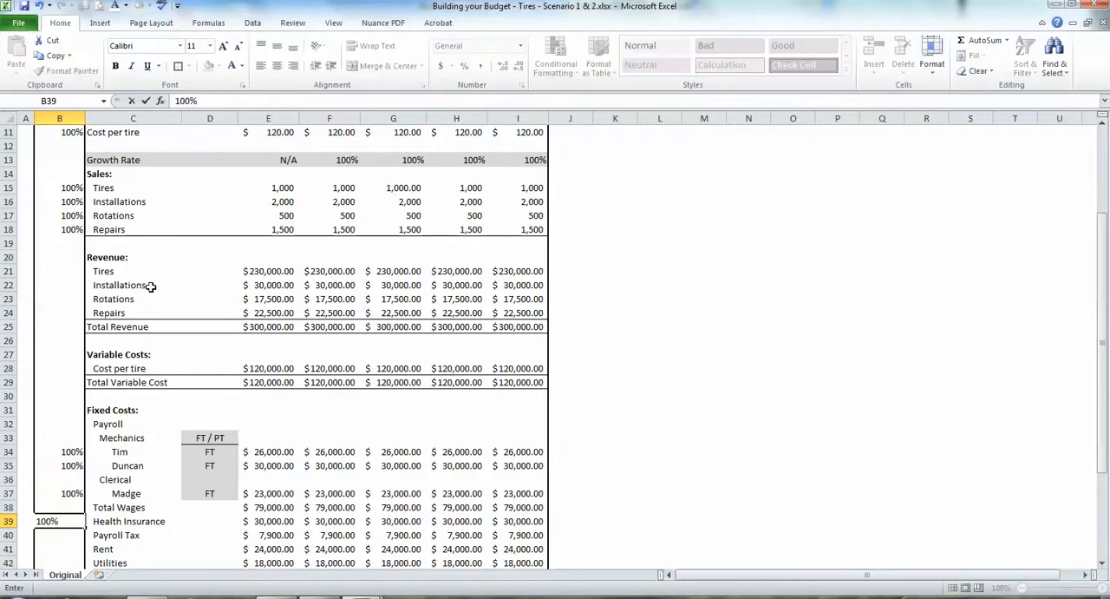
pyautogui.press('Return')
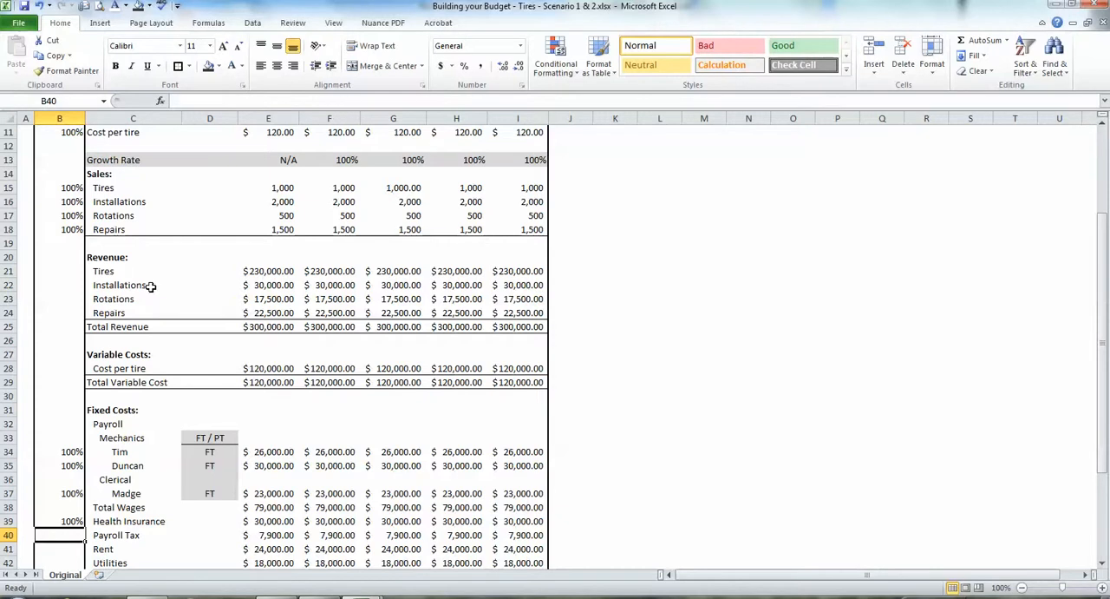
# Copy the 100% factor from B39 to the payroll tax, rent, utilities, office supplies and tools/equipment rows in B40:B44.
pyautogui.press('Up')
pyautogui.hotkey('ctrl', 'c')
pyautogui.press('Down')
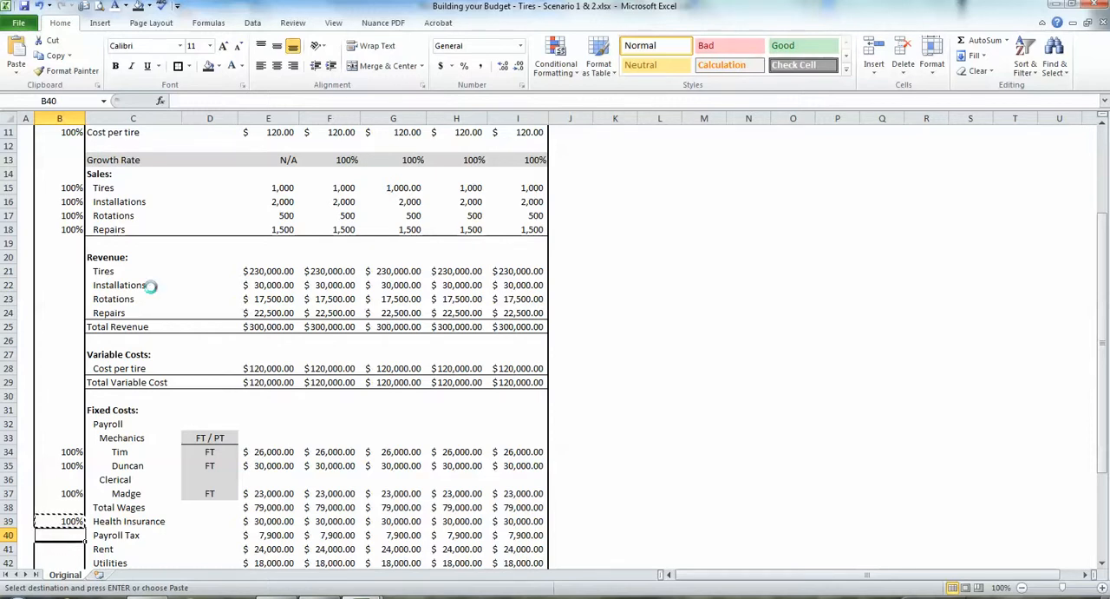
pyautogui.hotkey('ctrl', 'v')
pyautogui.press('Down')
pyautogui.hotkey('ctrl', 'v')
pyautogui.press('Down')
pyautogui.press('Down')
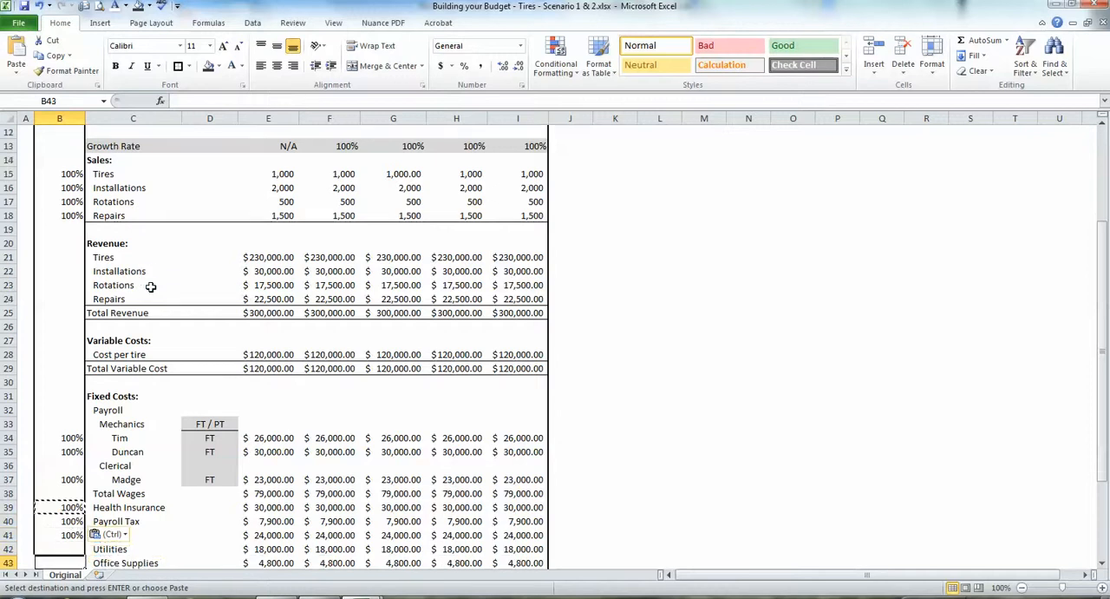
pyautogui.press('Up')
pyautogui.hotkey('ctrl', 'v')
pyautogui.press('Down')
pyautogui.hotkey('ctrl', 'v')
pyautogui.press('Down')
pyautogui.hotkey('ctrl', 'v')
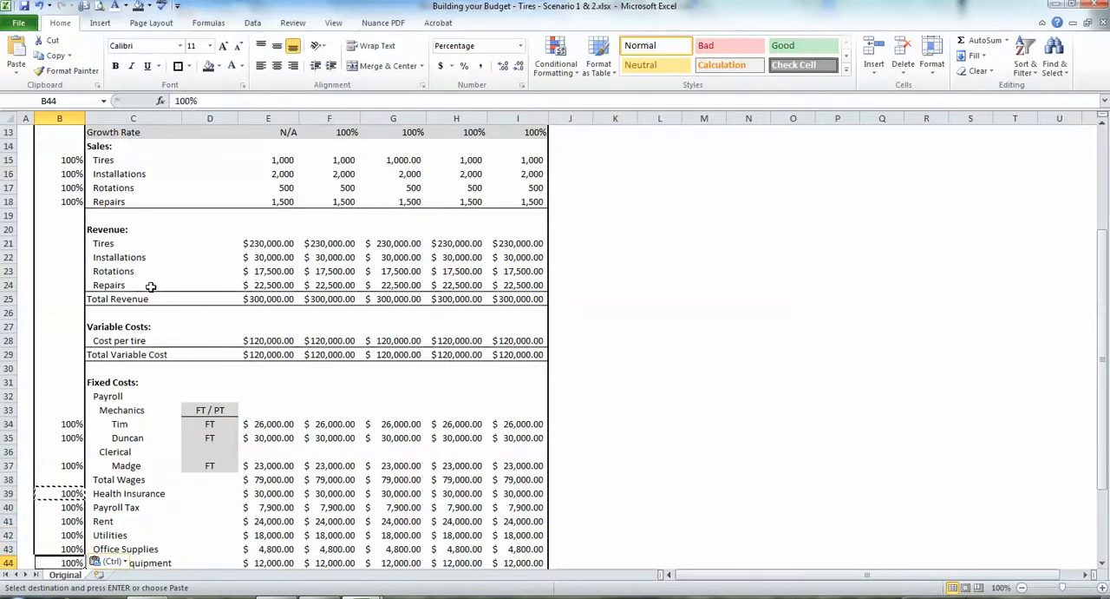
# Examine the Total Wages row across all years by highlighting B38:I38.
pyautogui.press('Down')
pyautogui.press('Down')
pyautogui.press('Up')
pyautogui.press('Up')
pyautogui.press('Up')
pyautogui.press('Up')
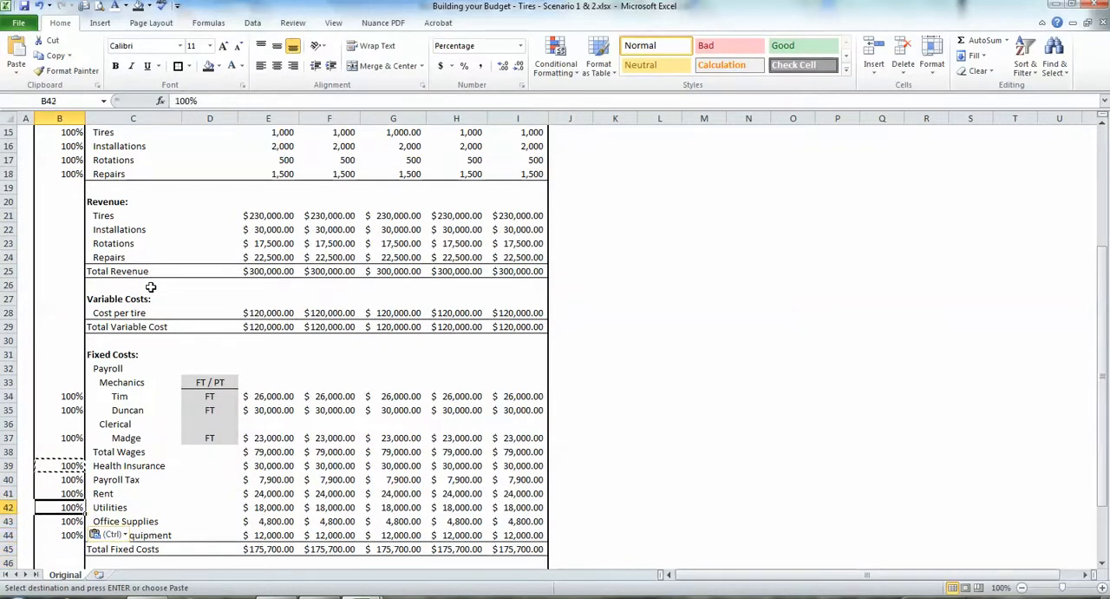
pyautogui.press('Up')
pyautogui.press('Up')
pyautogui.press('Up')
pyautogui.press('Up')
pyautogui.hotkey('shift', 'Right')
pyautogui.hotkey('shift', 'Right')
pyautogui.hotkey('shift', 'Right')
pyautogui.hotkey('shift', 'Right')
pyautogui.hotkey('shift', 'Right')
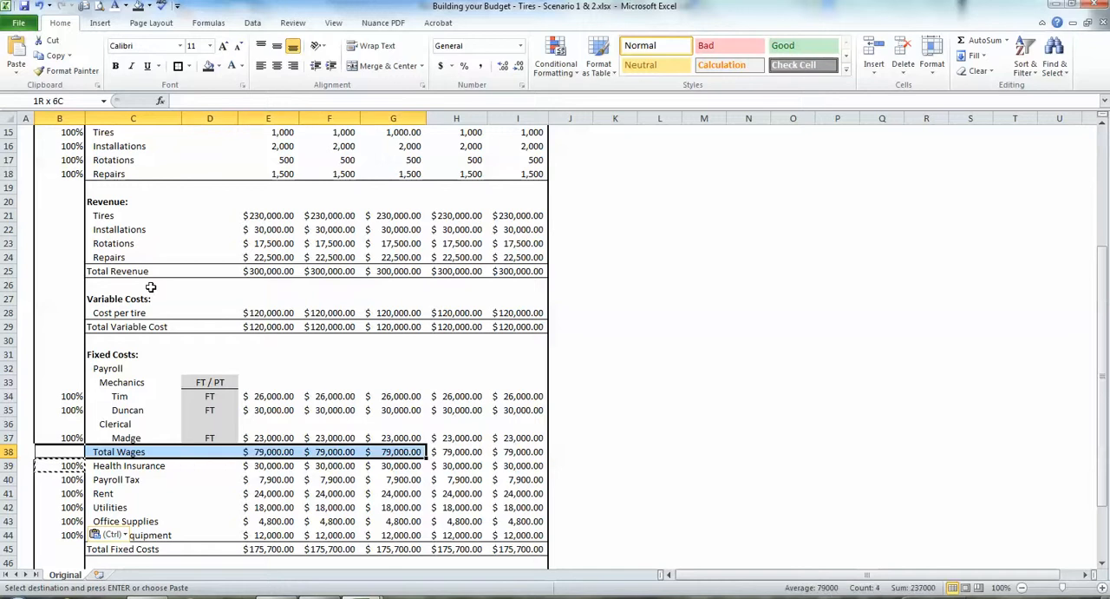
pyautogui.hotkey('shift', 'Right')
pyautogui.hotkey('shift', 'Right')
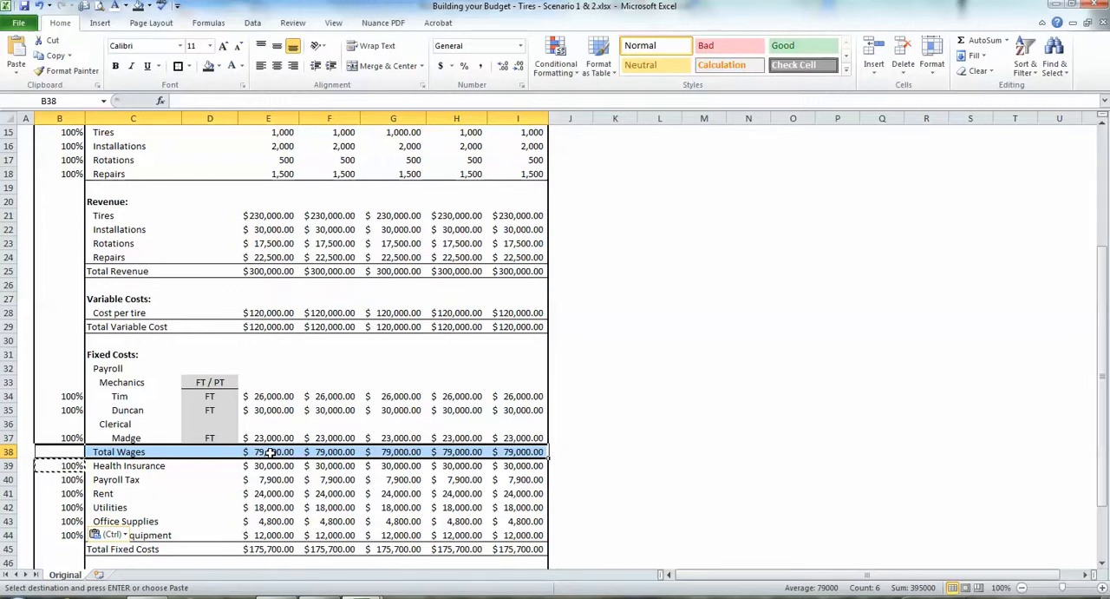
# Examine the Total Fixed Costs row and inspect which cells the Base Year formula in E45 sums.
pyautogui.click(238, 541)
pyautogui.press('Down')
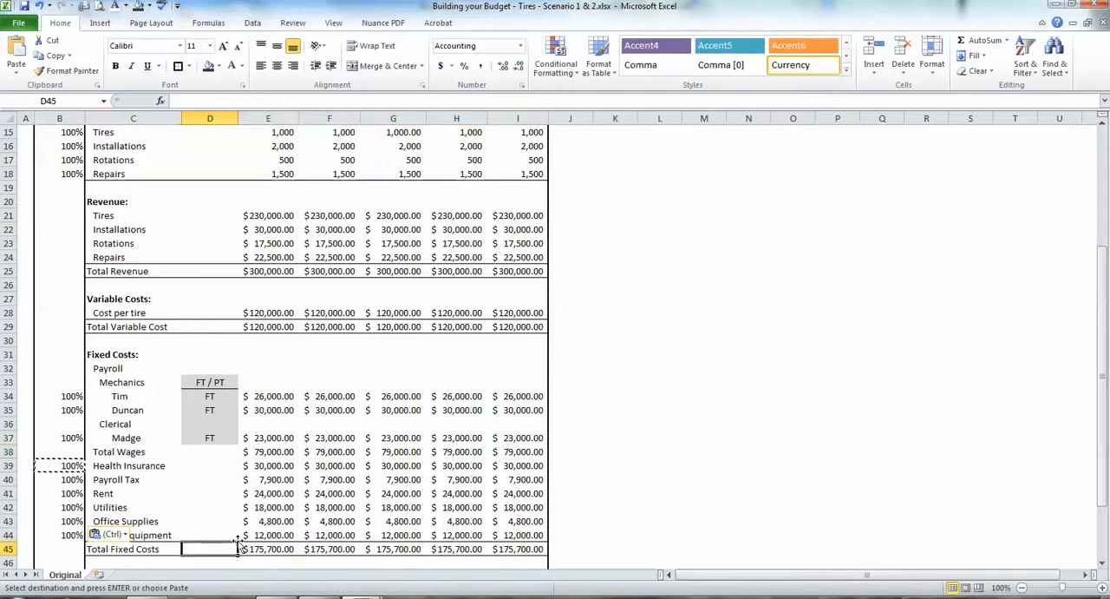
pyautogui.press('Right')
pyautogui.press('Right')
pyautogui.press('Right')
pyautogui.press('Right')
pyautogui.press('Right')
pyautogui.press('Left')
pyautogui.press('Left')
pyautogui.press('Left')
pyautogui.press('Left')
pyautogui.press('Left')
pyautogui.press('Right')
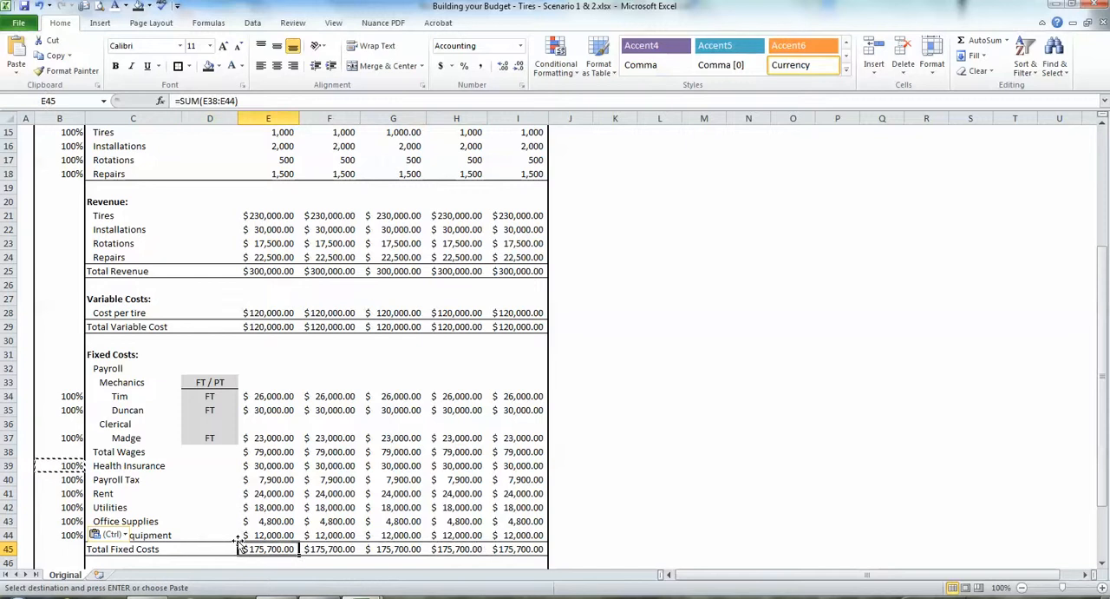
pyautogui.press('F2')
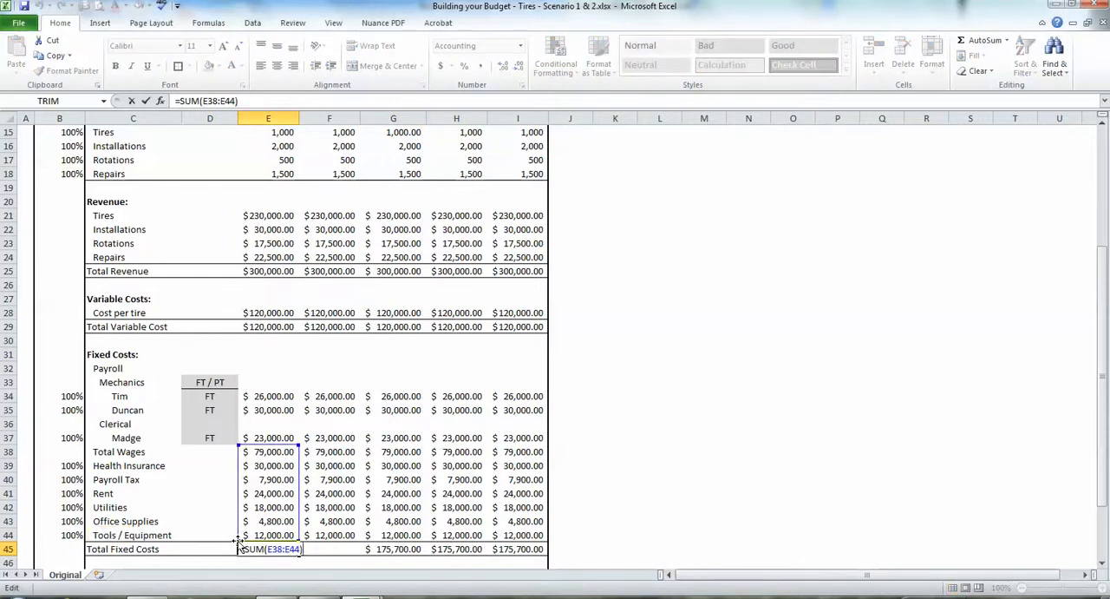
pyautogui.press('Return')
# Examine the Base Year formulas for Total Operating Expense in E47 and Total Operating Profit in E49.
pyautogui.press('Down')
pyautogui.press('Down')
pyautogui.press('Down')
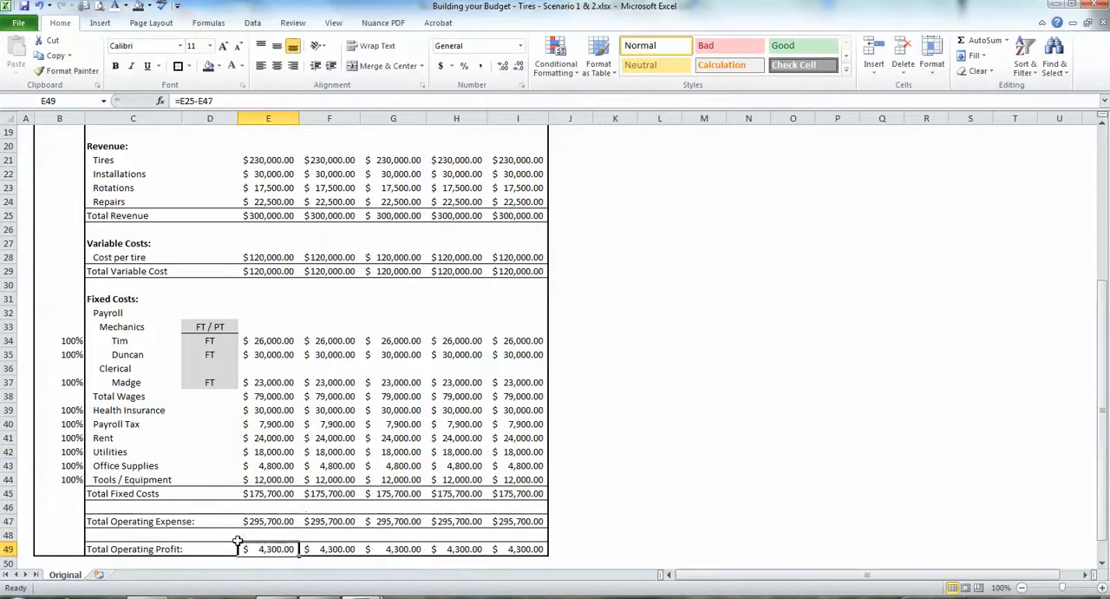
pyautogui.press('Up')
pyautogui.press('Up')
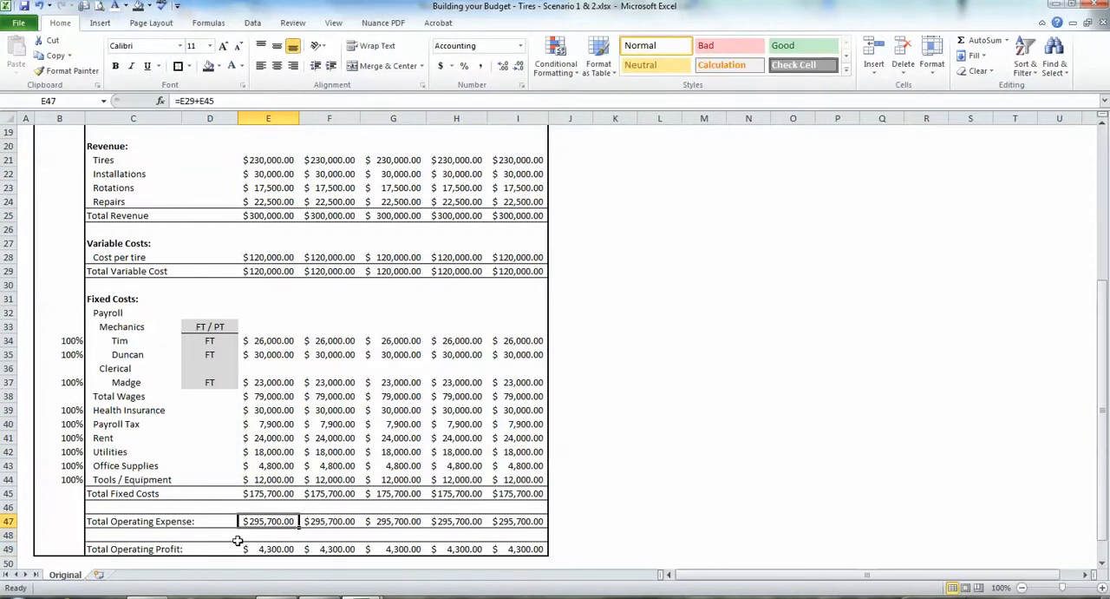
pyautogui.press('Down')
pyautogui.press('Down')
pyautogui.press('Up')
pyautogui.press('Up')
# Center the contents of the whole Scenario column B.
pyautogui.press('Up')
pyautogui.press('Up')
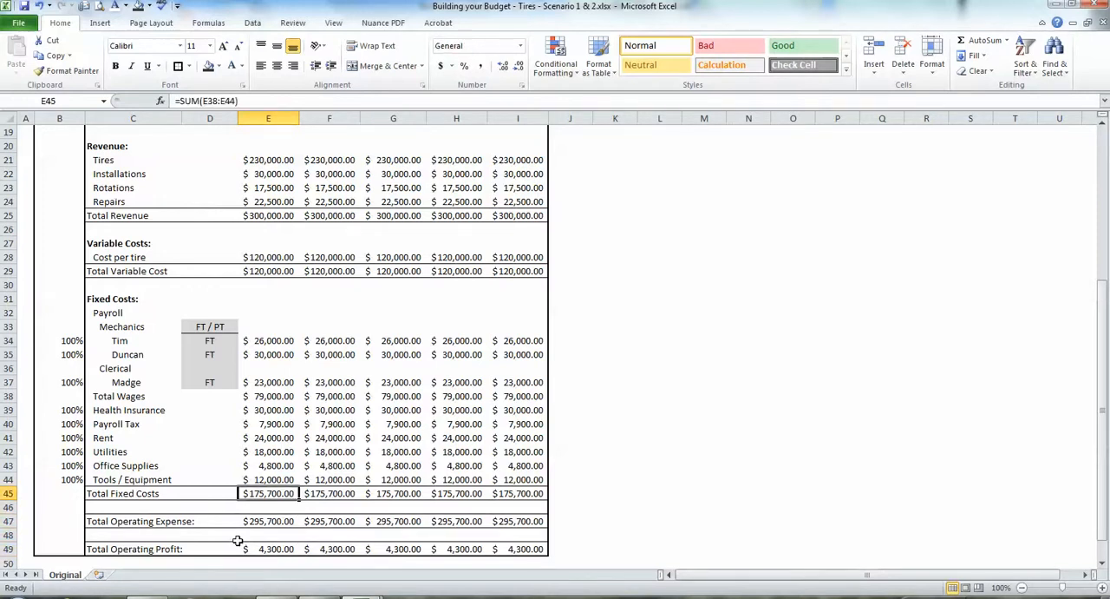
pyautogui.press('Left')
pyautogui.press('Left')
pyautogui.press('Up')
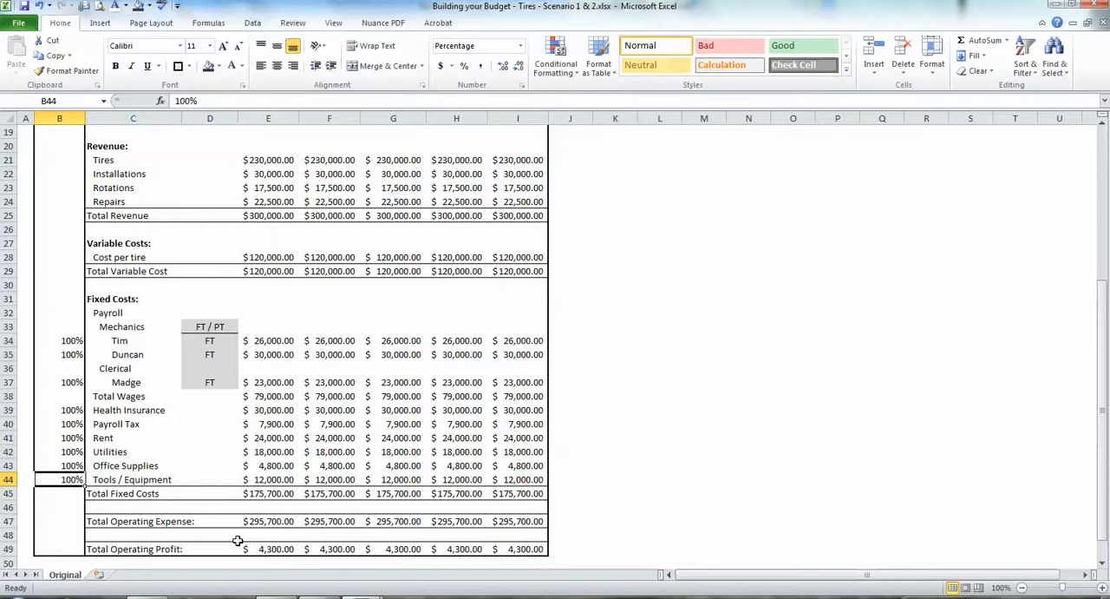
pyautogui.click(59, 118)
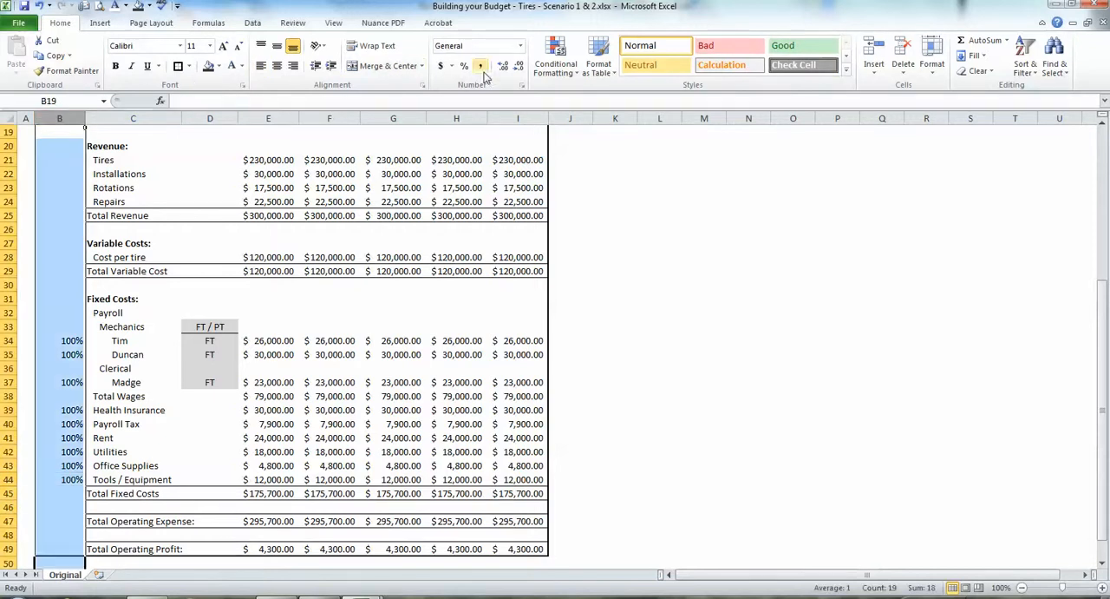
pyautogui.click(276, 65)
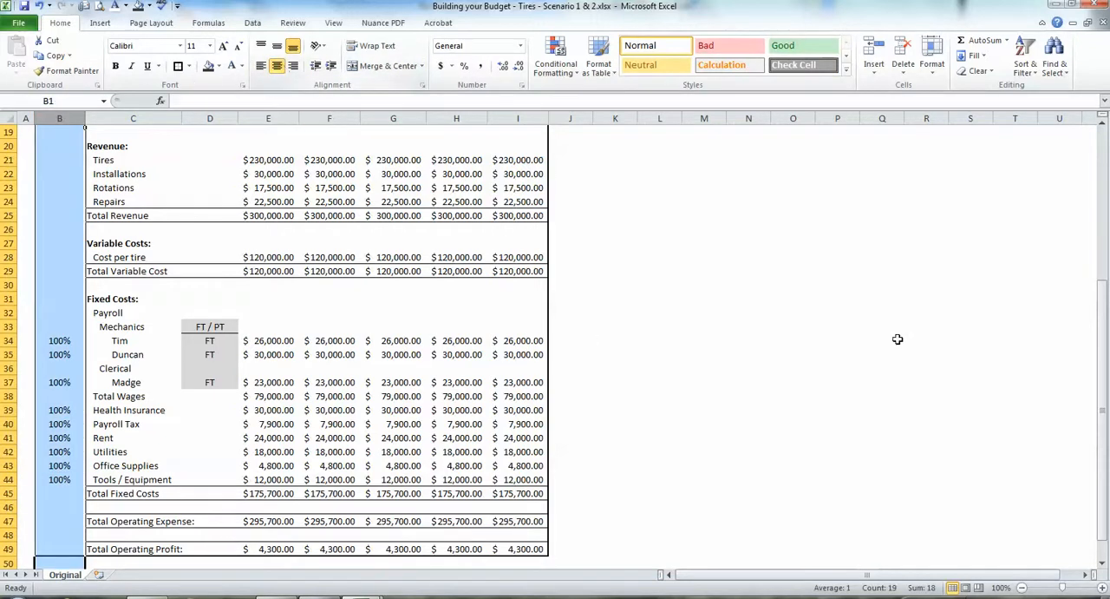
# Set the price-per-tire scenario factor in B5 to 105%.
pyautogui.moveTo(1104, 356); pyautogui.dragTo(1107, 174)
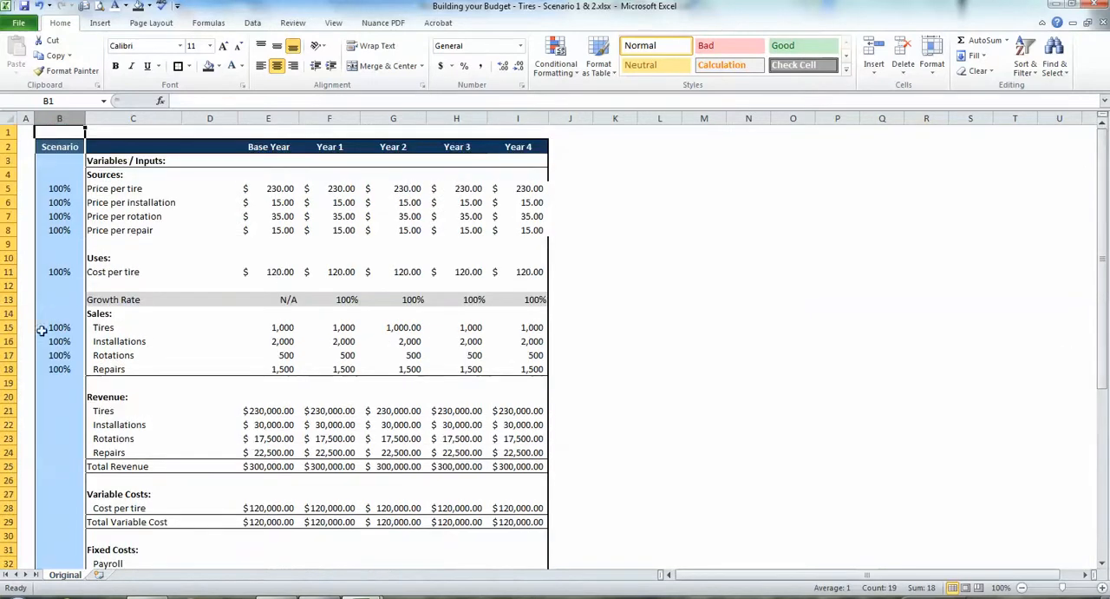
pyautogui.click(66, 338)
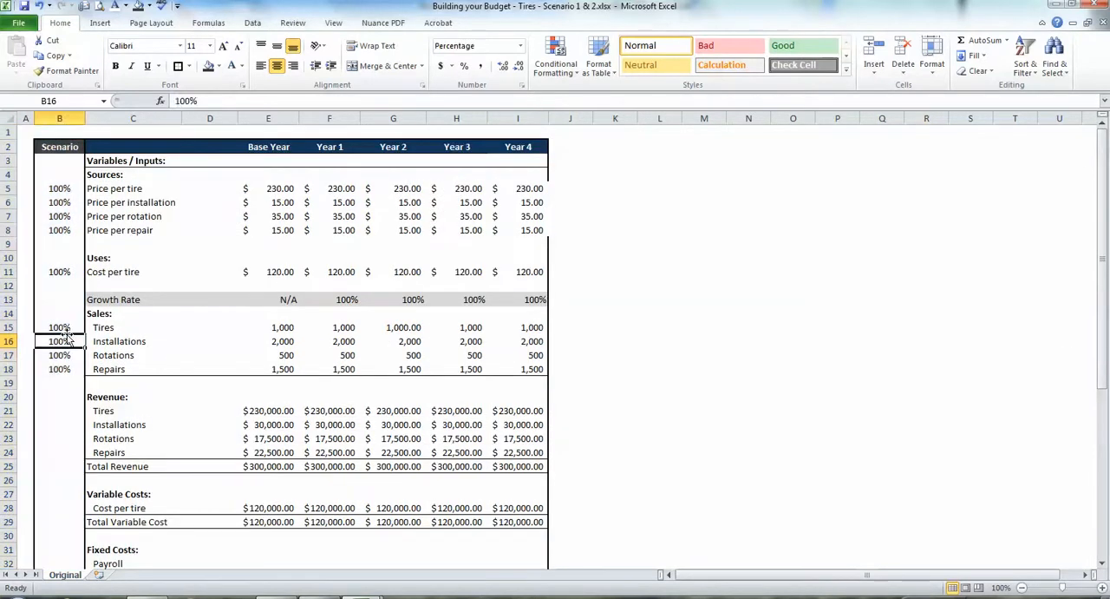
pyautogui.click(60, 203)
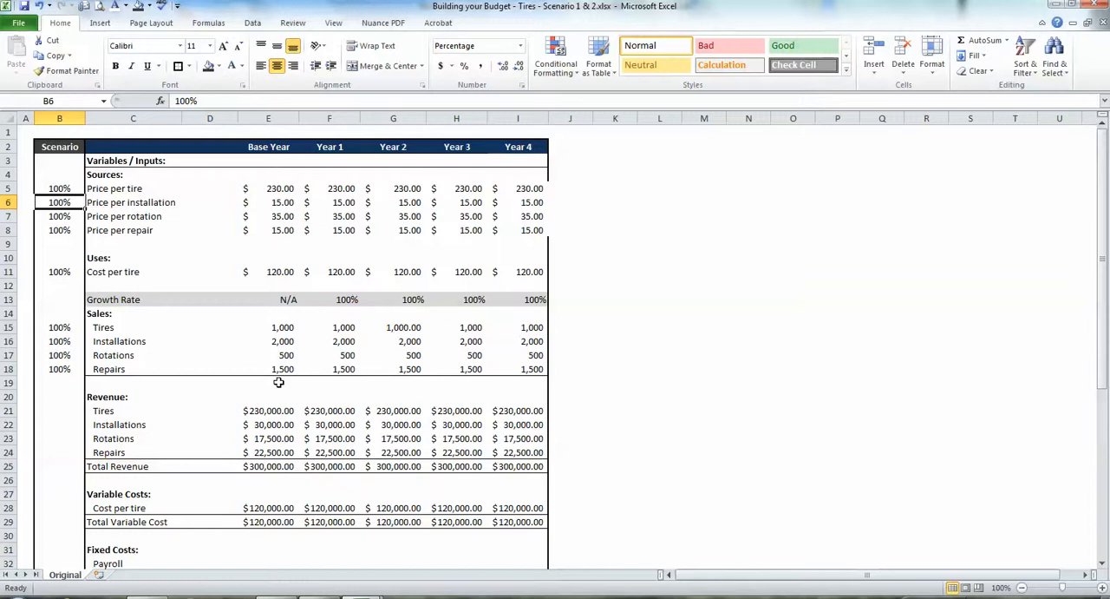
pyautogui.press('Up')
pyautogui.write('105')
pyautogui.press('Return')
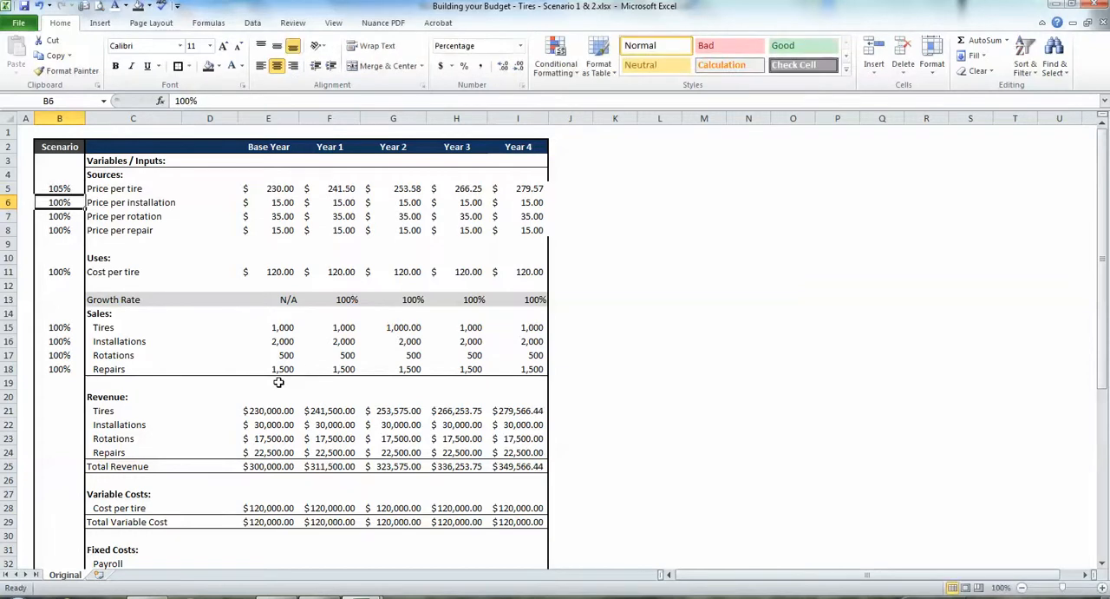
pyautogui.press('Down')
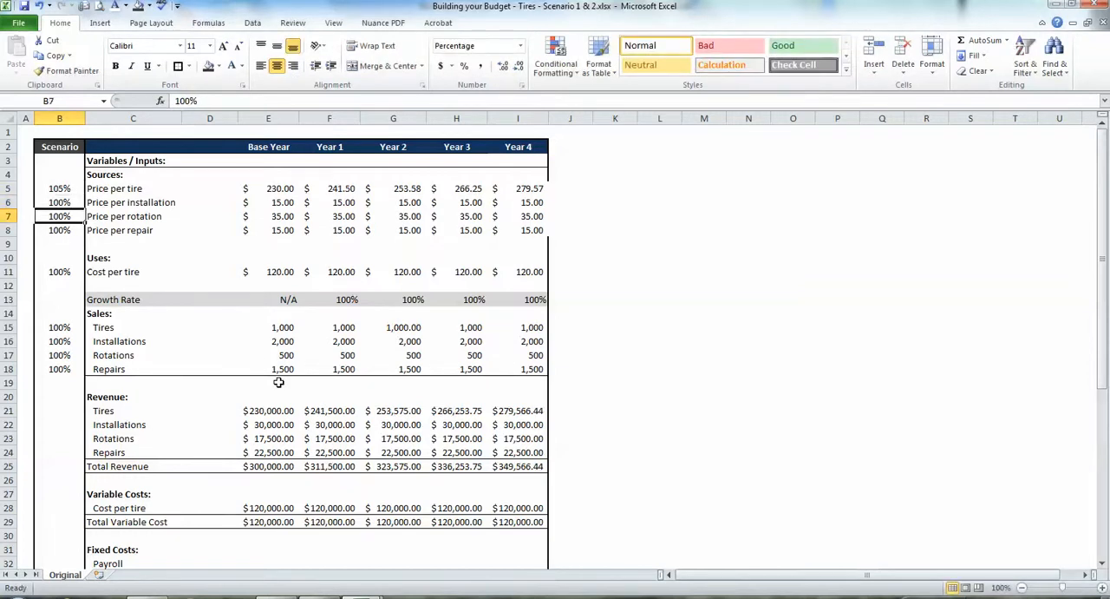
# Set the price-per-installation scenario factor in B6 to 102.5%.
pyautogui.press('Up')
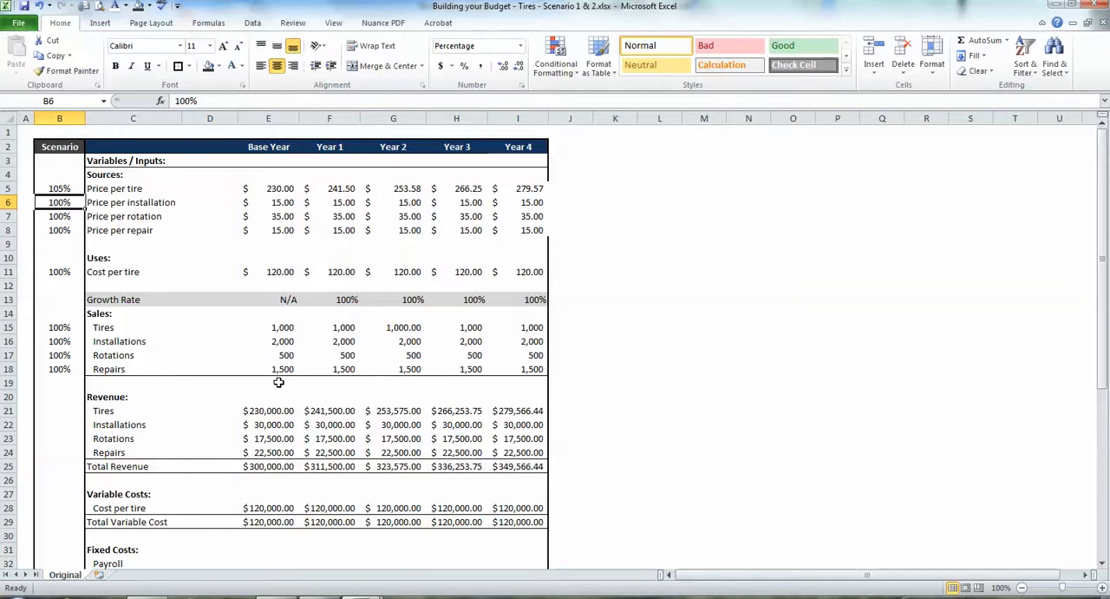
pyautogui.write('10')
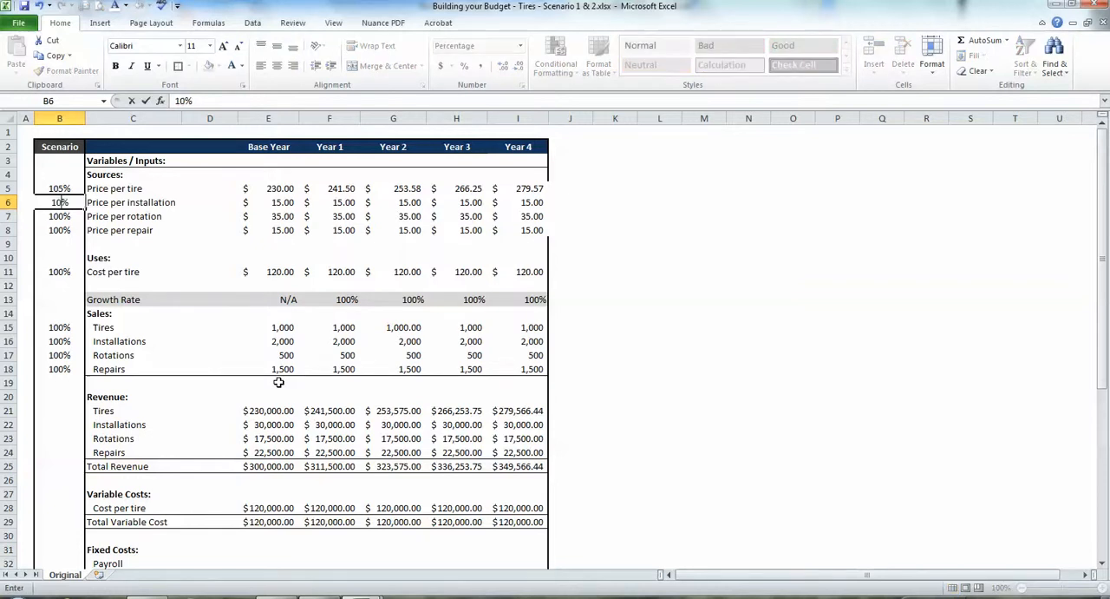
pyautogui.write('2.')
pyautogui.write('5')
pyautogui.press('Return')
pyautogui.press('Up')
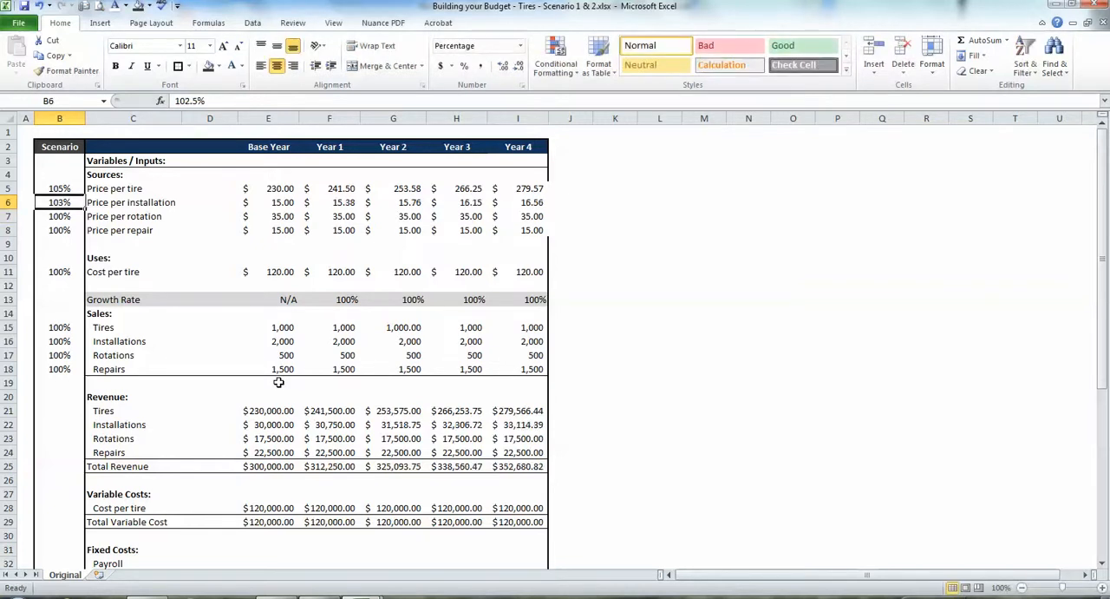
# Widen the Scenario column B and show its factors from B5 to B44 with two decimal places.
pyautogui.click(76, 119)
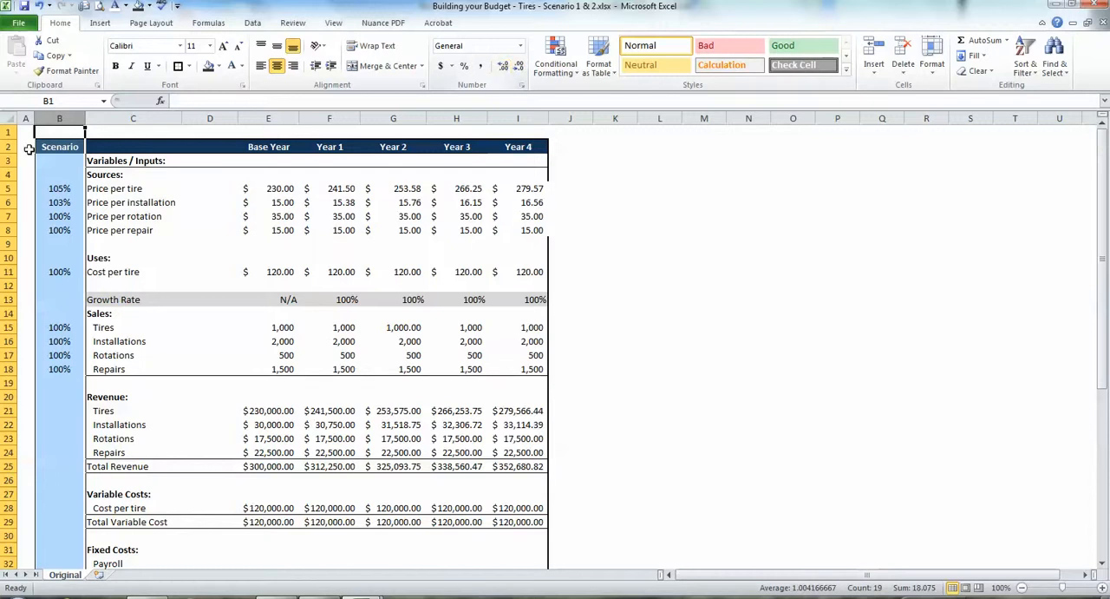
pyautogui.click(59, 160)
pyautogui.moveTo(85, 118); pyautogui.dragTo(111, 118)
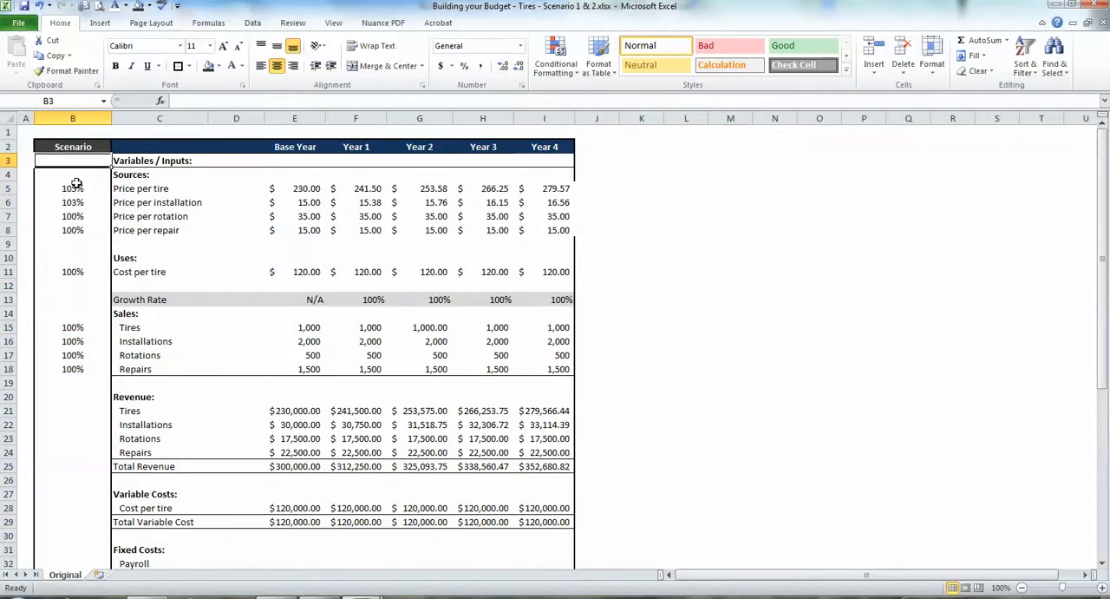
pyautogui.moveTo(77, 183); pyautogui.dragTo(81, 437)
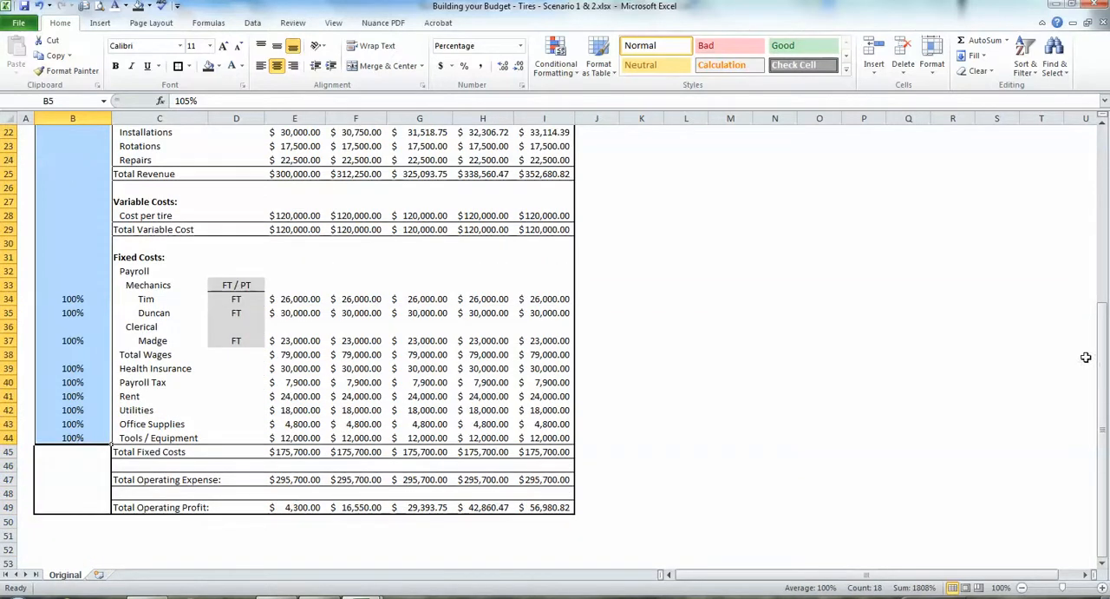
pyautogui.moveTo(1102, 360); pyautogui.dragTo(1076, 126)
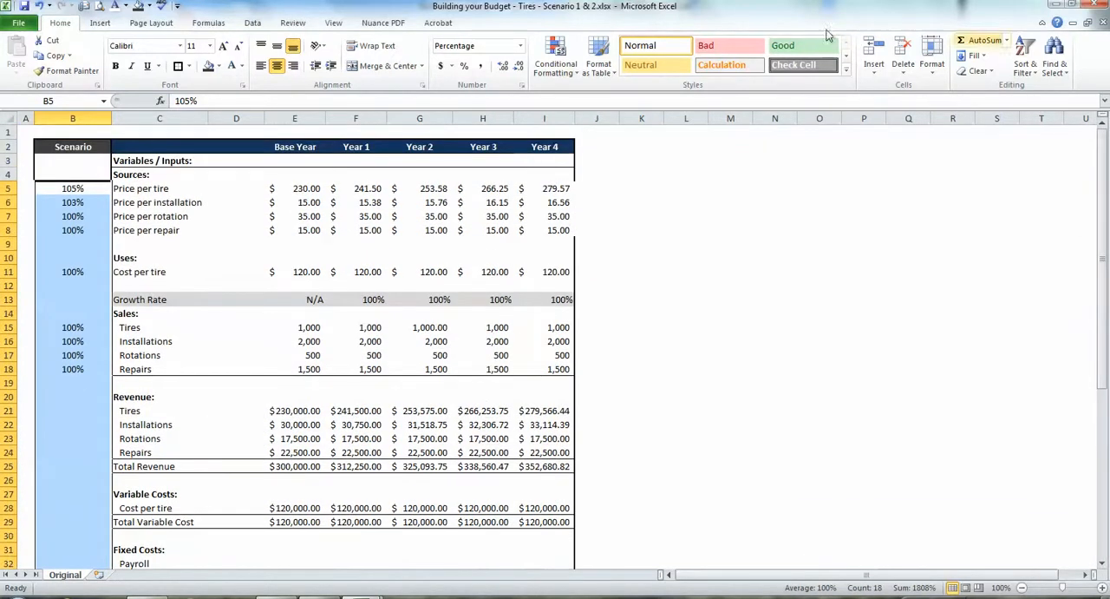
pyautogui.click(505, 74)
pyautogui.click(505, 74)
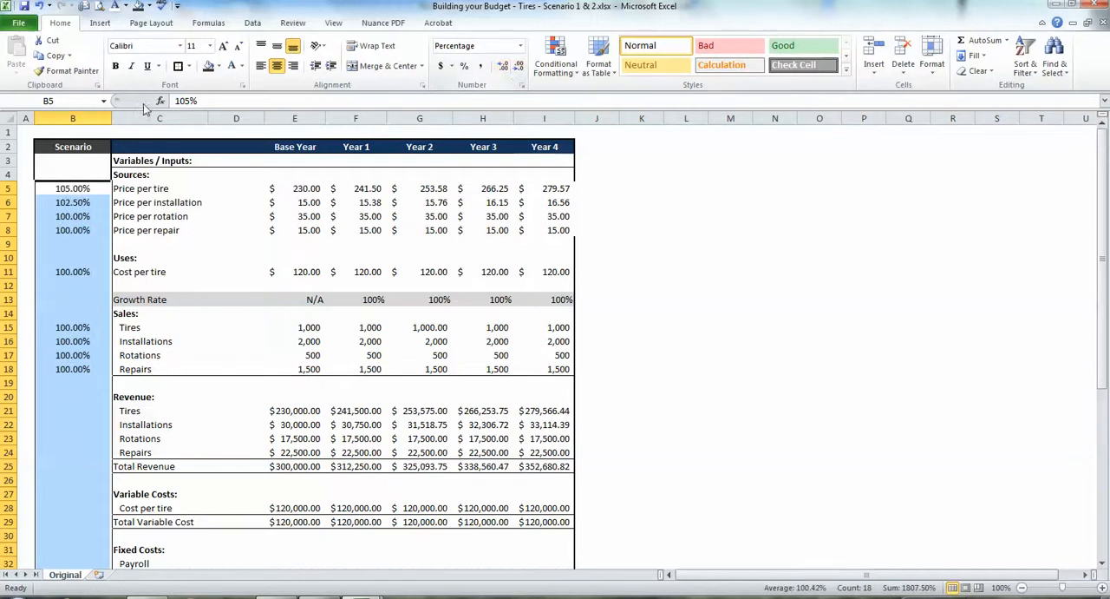
# Fit column B to its contents and then widen it slightly.
pyautogui.doubleClick(111, 118)
pyautogui.click(72, 246)
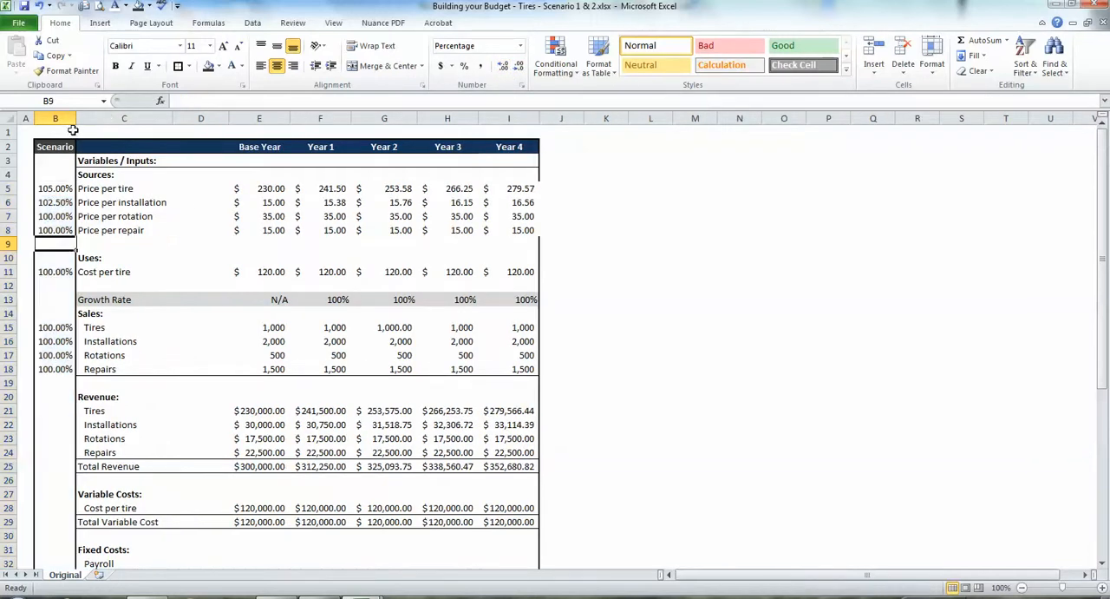
pyautogui.moveTo(75, 128); pyautogui.dragTo(90, 118)
# Examine how the scenario factors for price per tire and price per installation feed the yearly prices in rows 5 and 6.
pyautogui.click(62, 202)
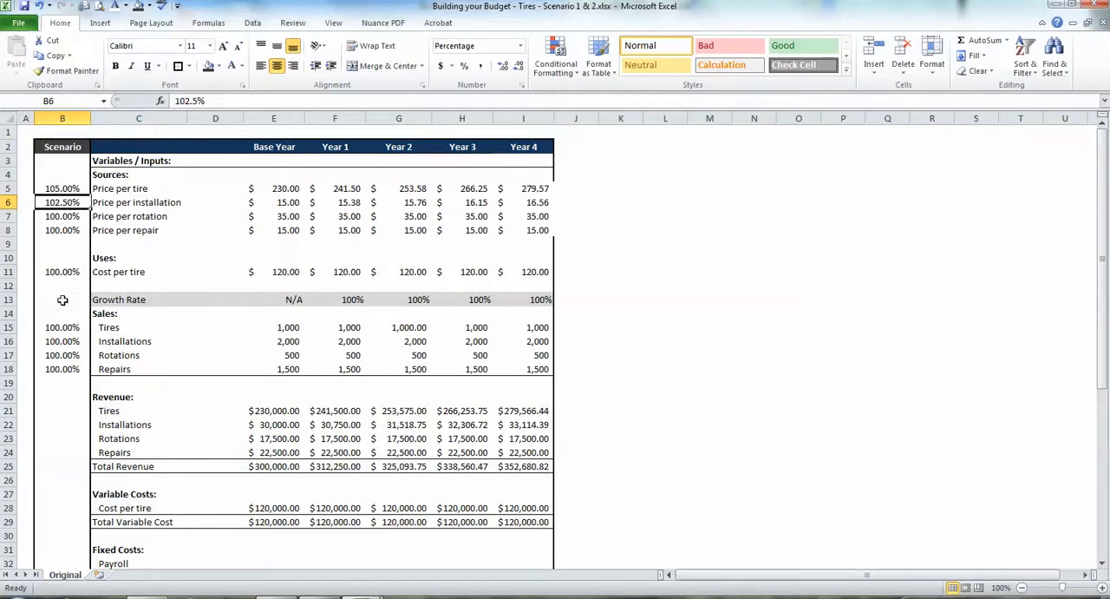
pyautogui.press('Up')
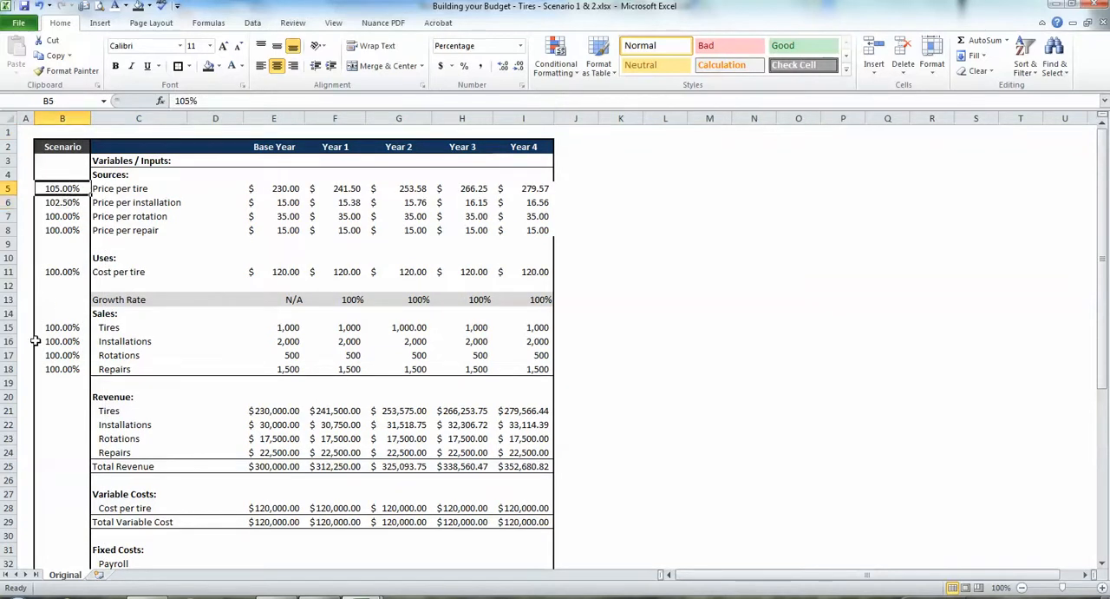
pyautogui.press('Right')
pyautogui.press('Right')
pyautogui.press('Right')
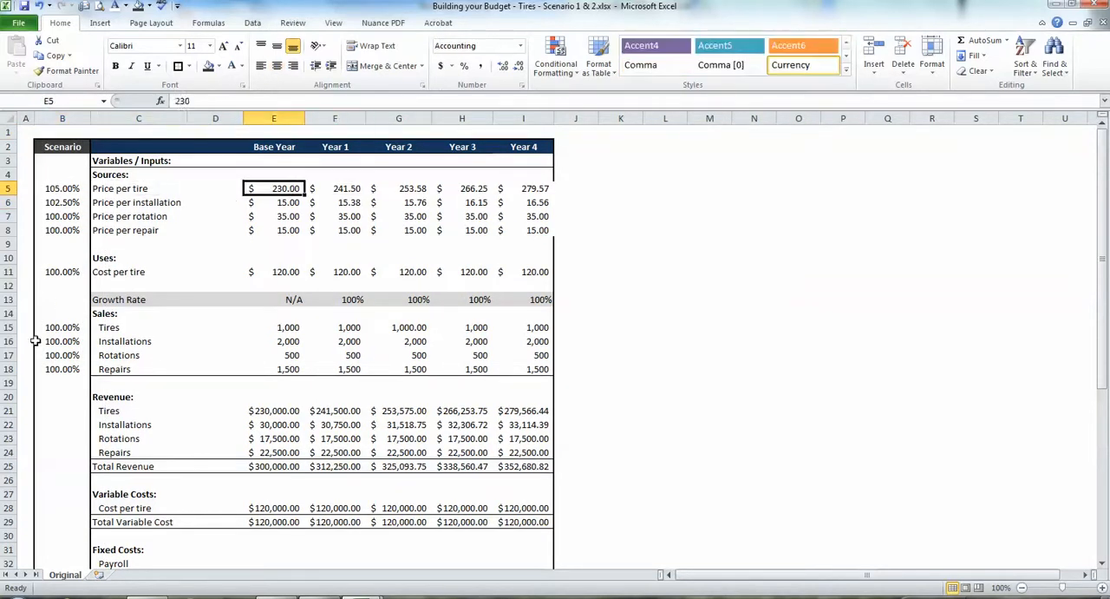
pyautogui.press('Right')
pyautogui.press('Right')
pyautogui.press('Left')
pyautogui.press('Left')
pyautogui.press('Left')
pyautogui.press('Left')
pyautogui.press('Left')
pyautogui.press('Down')
pyautogui.press('Right')
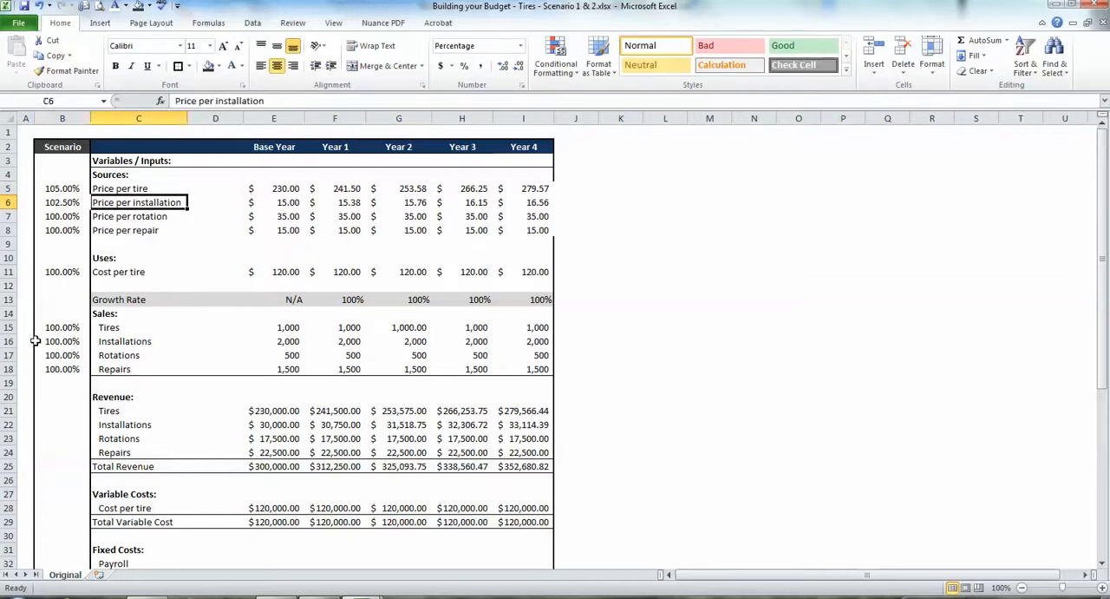
pyautogui.press('Right')
pyautogui.press('Right')
pyautogui.press('Right')
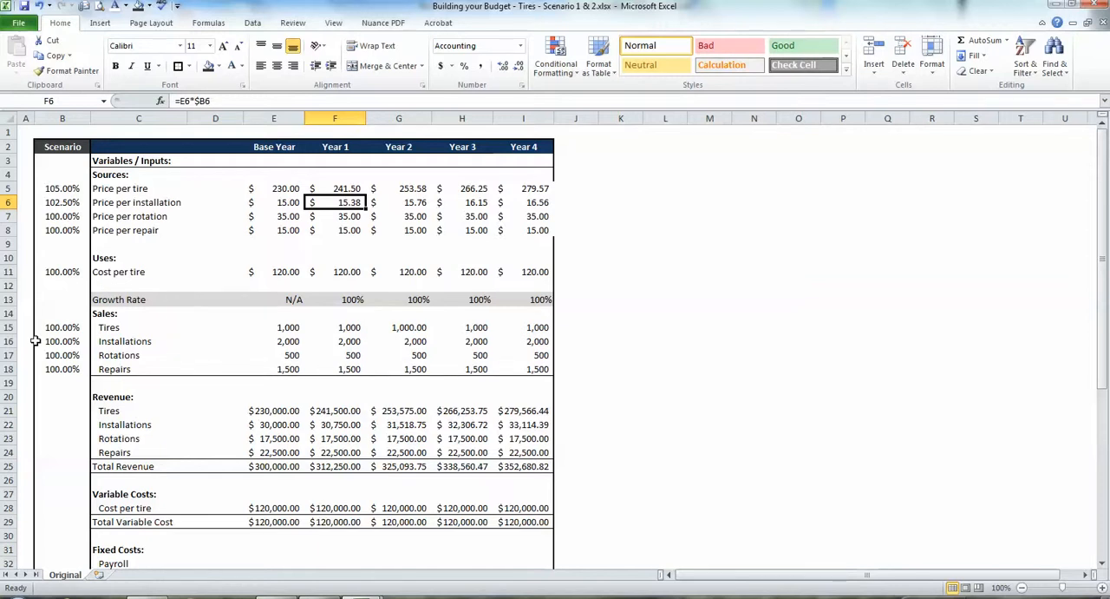
pyautogui.press('Left')
pyautogui.press('Left')
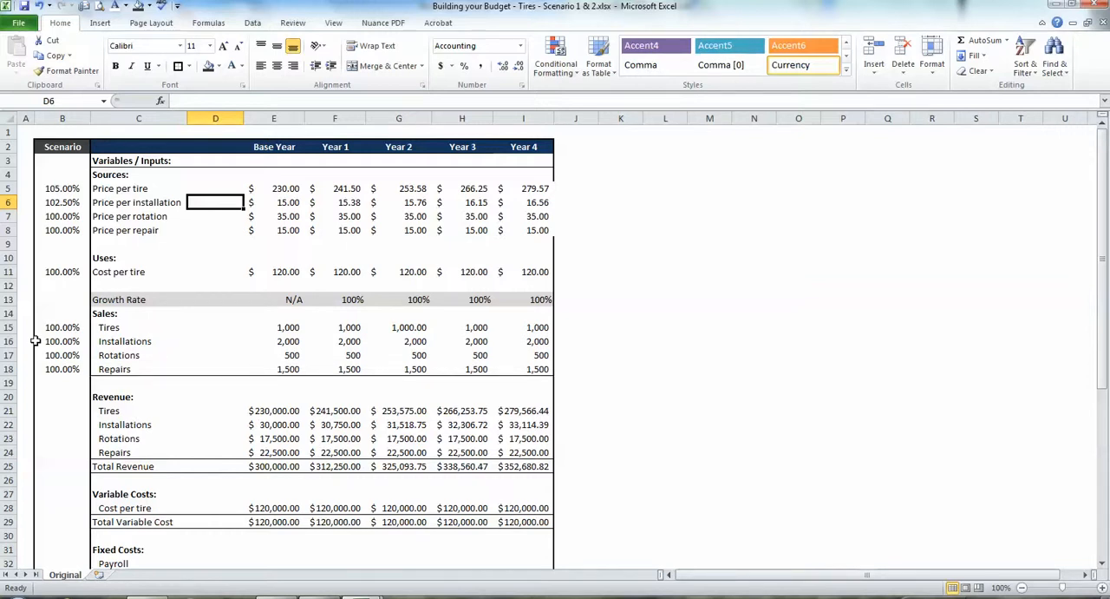
# Reset the price-per-tire and price-per-installation scenario factors in B5 and B6 to 100%.
pyautogui.click(49, 188)
pyautogui.write('100%')
pyautogui.press('Return')
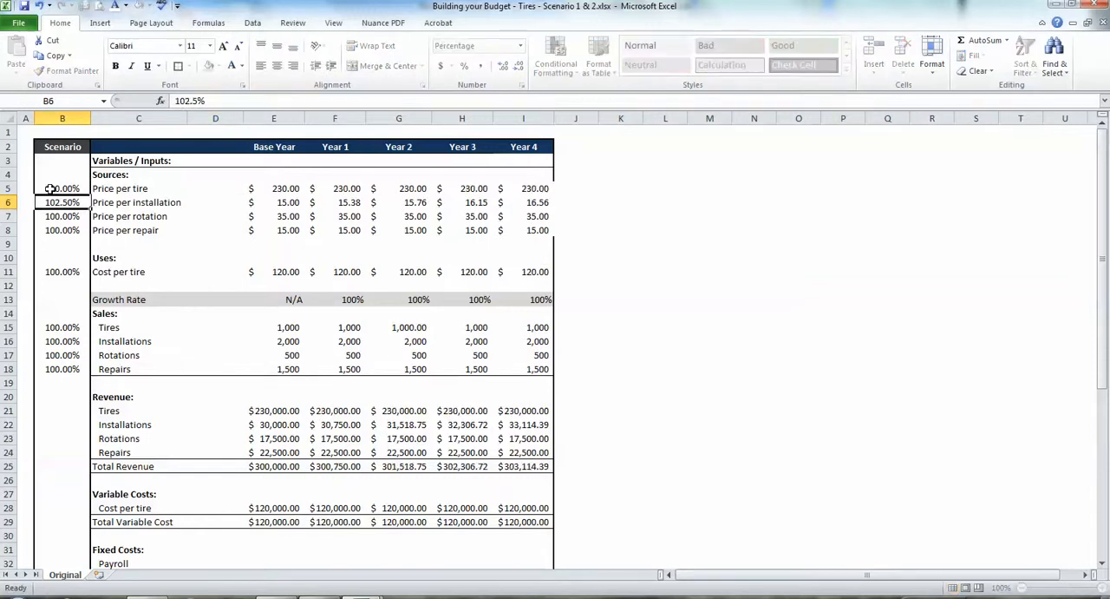
pyautogui.write('100%')
pyautogui.press('Return')
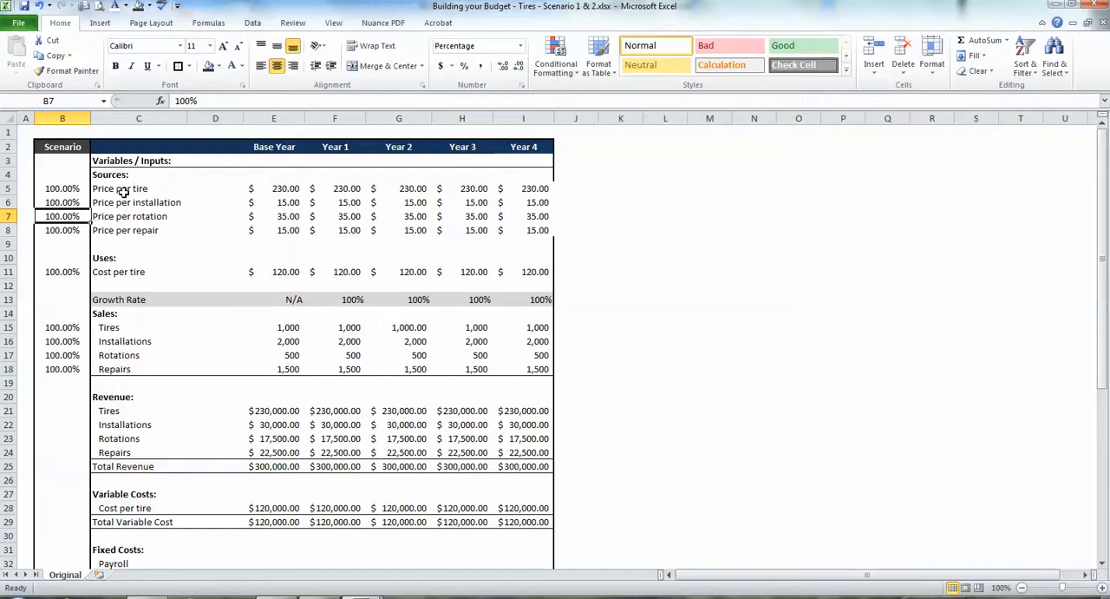
# Review the budget down to the Total Operating Profit row, selecting the full table C2:I49.
pyautogui.moveTo(99, 144); pyautogui.dragTo(217, 517)
pyautogui.click(212, 441)
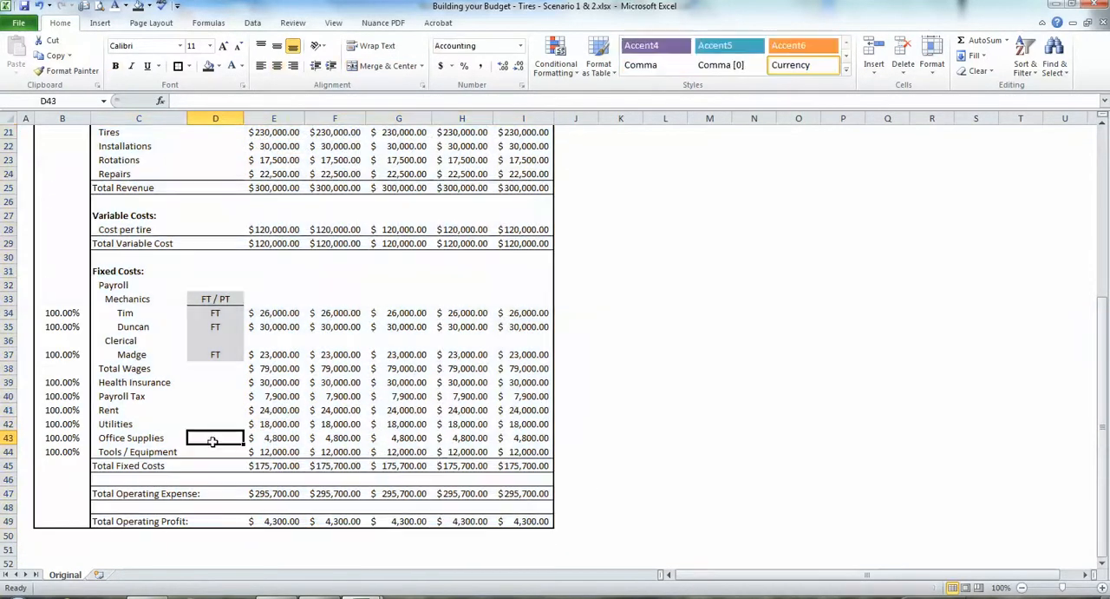
pyautogui.moveTo(124, 523); pyautogui.dragTo(503, 506)
pyautogui.hotkey('ctrl', 'Down')
pyautogui.hotkey('ctrl', 'Up')
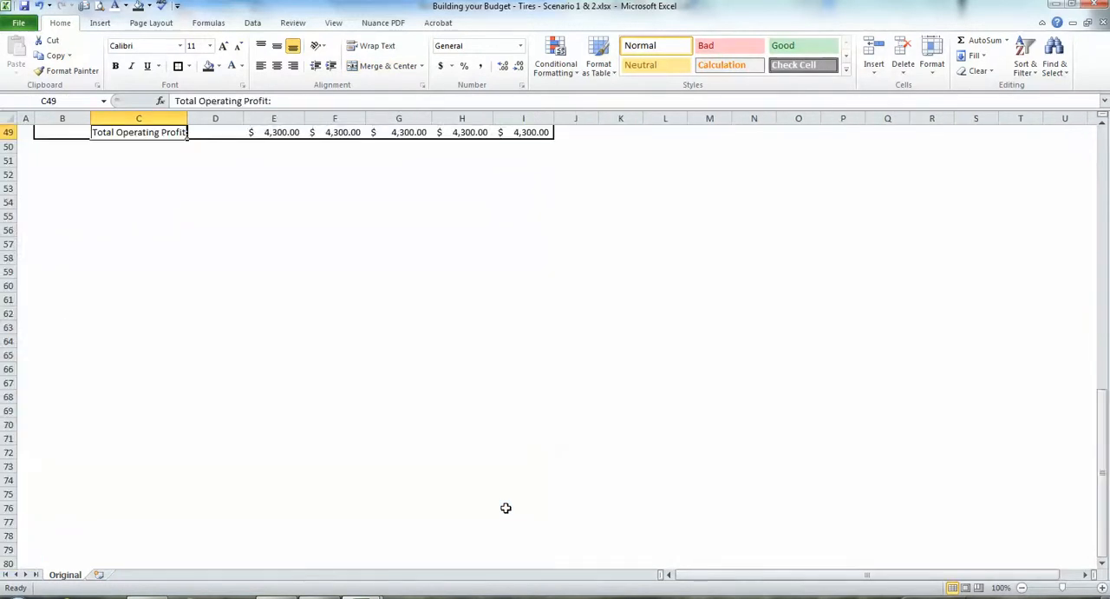
pyautogui.hotkey('shift', 'Right')
pyautogui.hotkey('shift', 'Right')
pyautogui.hotkey('shift', 'Right')
pyautogui.hotkey('shift', 'Right')
pyautogui.hotkey('shift', 'Right')
pyautogui.hotkey('shift', 'Right')
pyautogui.hotkey('shift', 'Up')
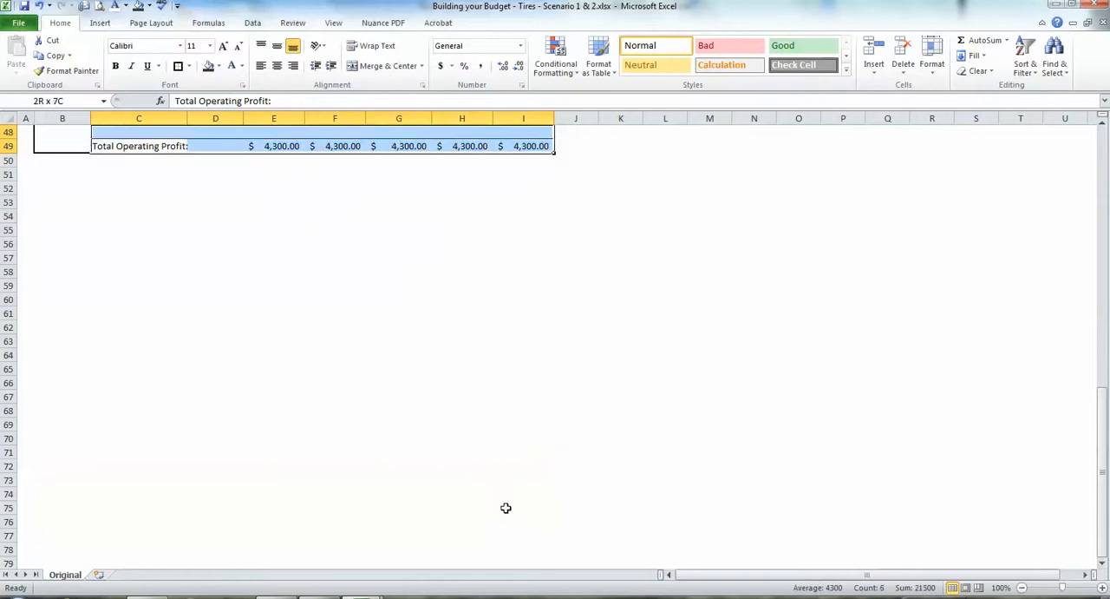
pyautogui.hotkey('shift', 'Up')
pyautogui.hotkey('shift', 'Up')
pyautogui.hotkey('shift', 'Up')
pyautogui.hotkey('shift', 'Up')
pyautogui.hotkey('shift', 'Up')
pyautogui.hotkey('shift', 'Up')
pyautogui.hotkey('shift', 'Up')
pyautogui.hotkey('shift', 'Up')
pyautogui.hotkey('shift', 'Up')
pyautogui.hotkey('shift', 'Up')
pyautogui.hotkey('shift', 'Up')
pyautogui.hotkey('shift', 'Up')
pyautogui.hotkey('shift', 'Up')
pyautogui.hotkey('shift', 'Up')
pyautogui.hotkey('shift', 'Up')
pyautogui.hotkey('shift', 'Up')
pyautogui.hotkey('shift', 'Up')
pyautogui.hotkey('shift', 'Up')
pyautogui.hotkey('shift', 'Up')
pyautogui.hotkey('shift', 'Up')
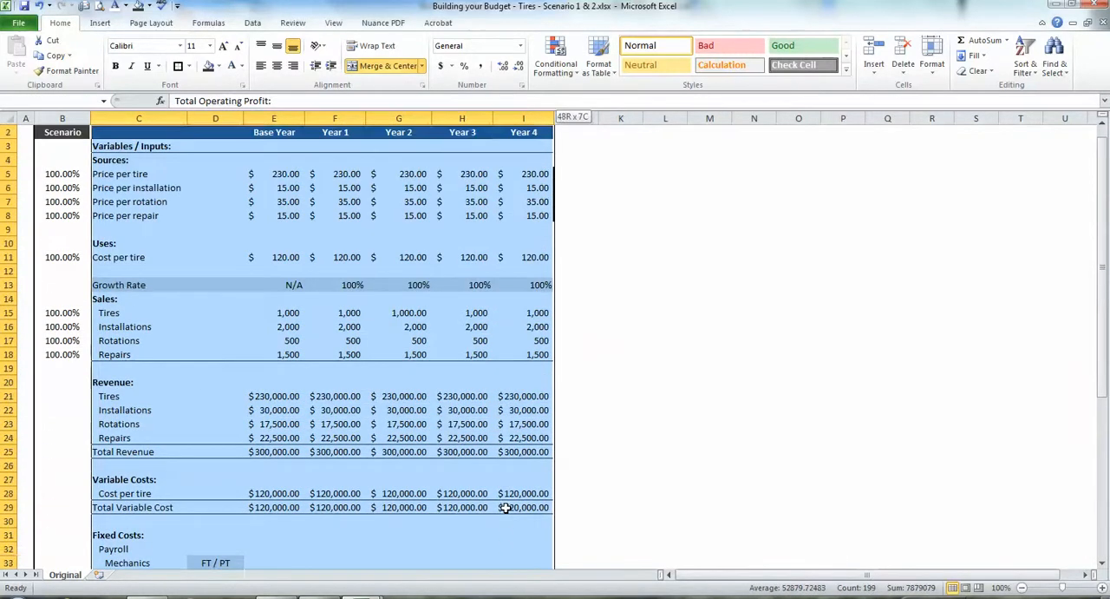
pyautogui.hotkey('shift', 'Up')
pyautogui.hotkey('shift', 'Down')
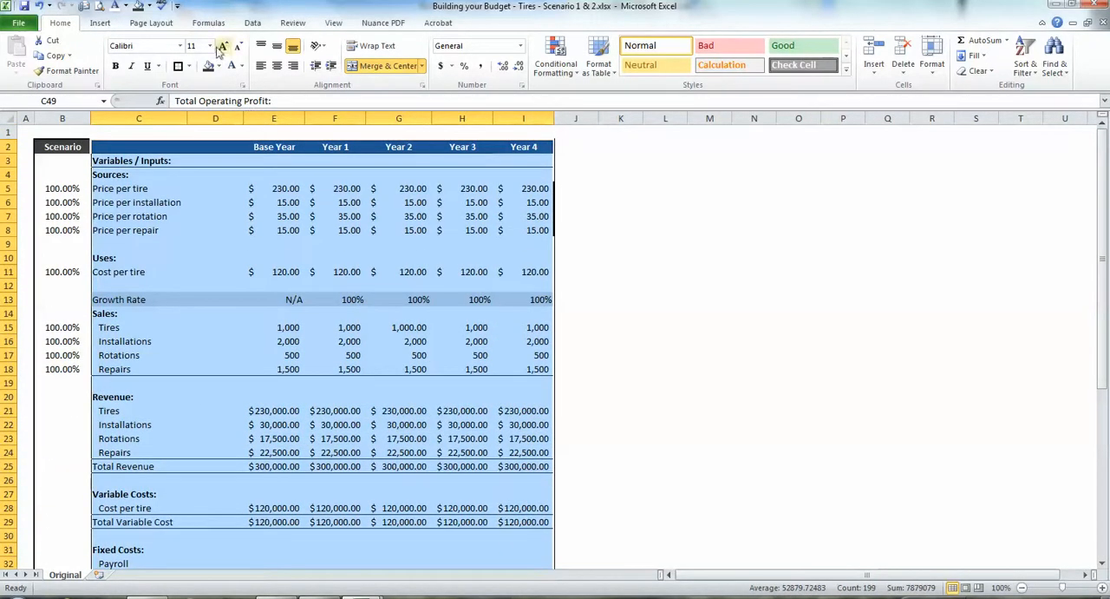
pyautogui.scroll(-11, 174, 260)
pyautogui.click(132, 205)
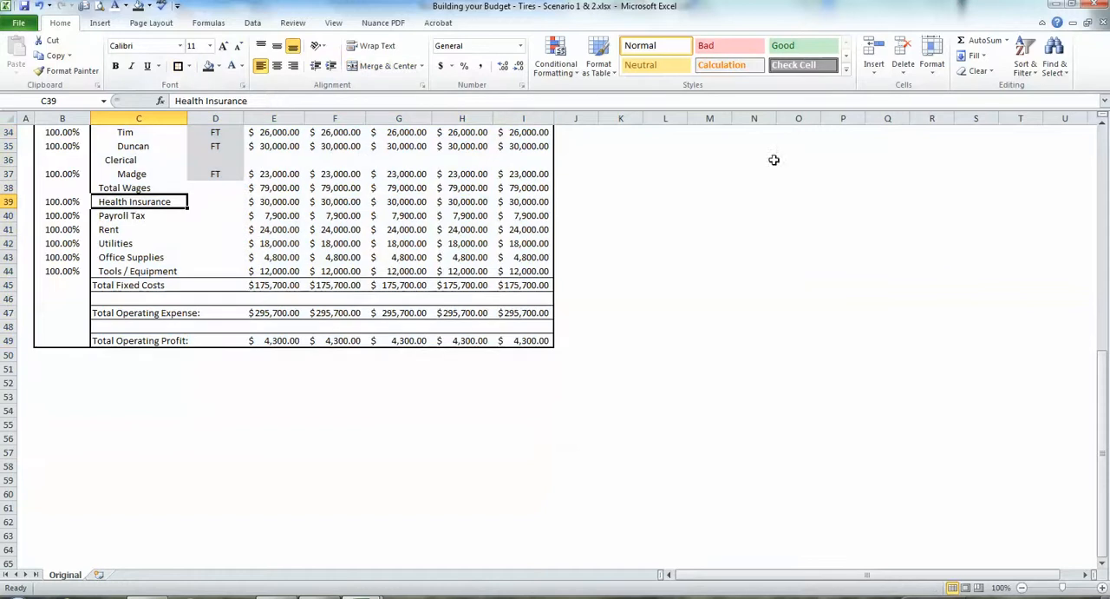
# Create a copy of the Original sheet at the end of the same workbook.
pyautogui.moveTo(1101, 503); pyautogui.dragTo(1036, 206)
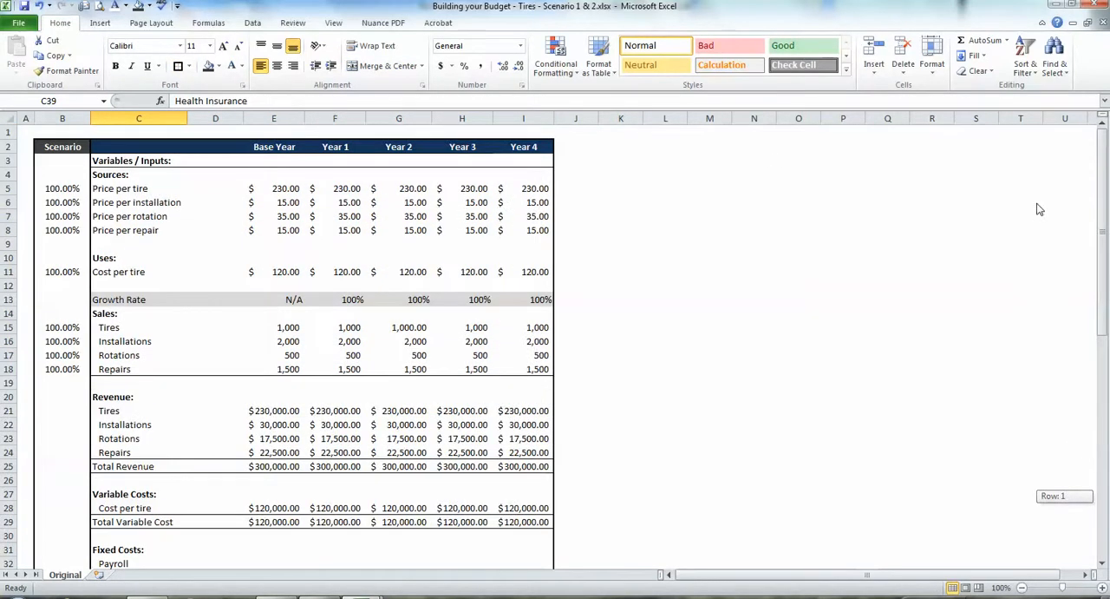
pyautogui.click(57, 127)
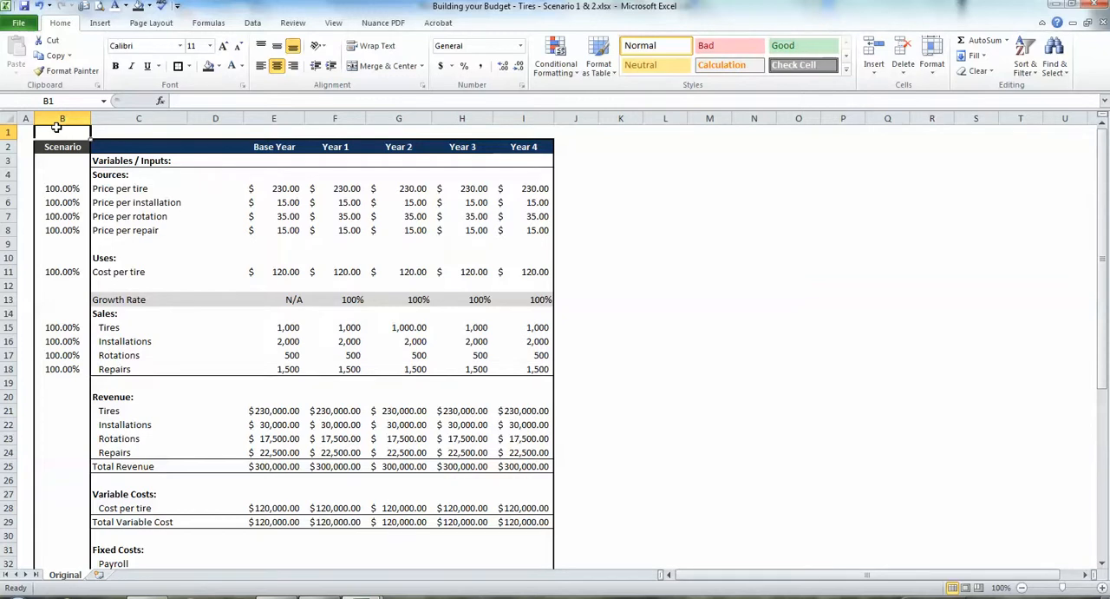
pyautogui.rightClick(61, 576)
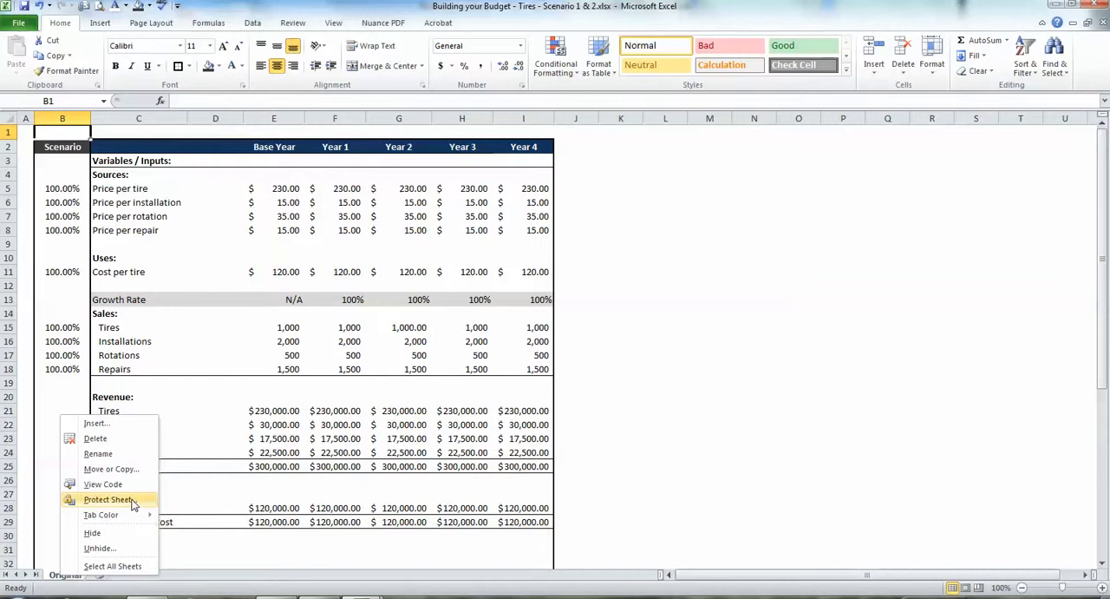
pyautogui.click(143, 469)
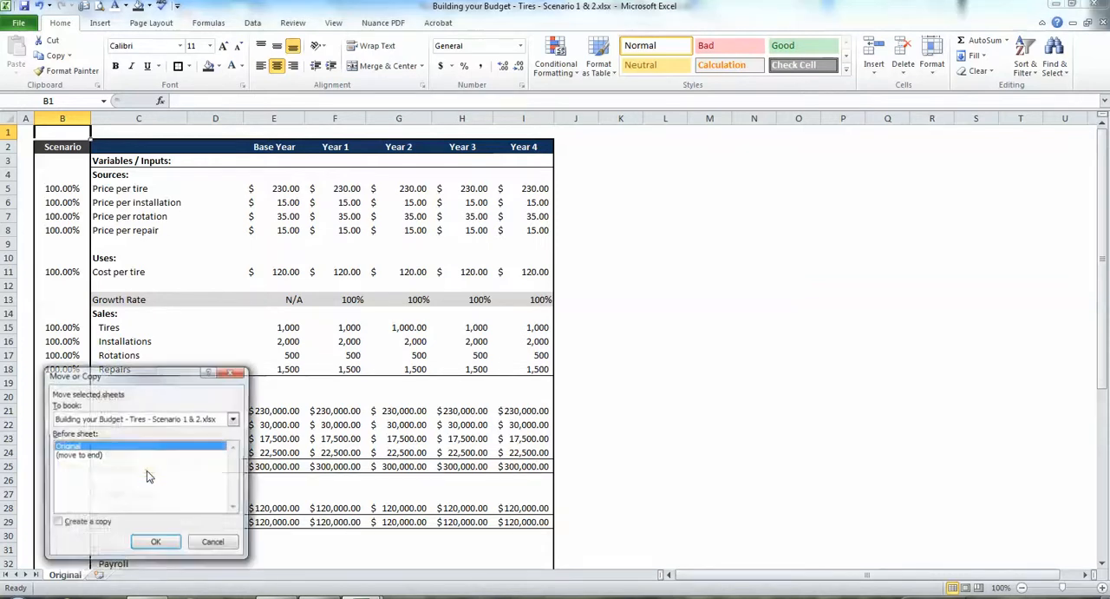
pyautogui.click(79, 523)
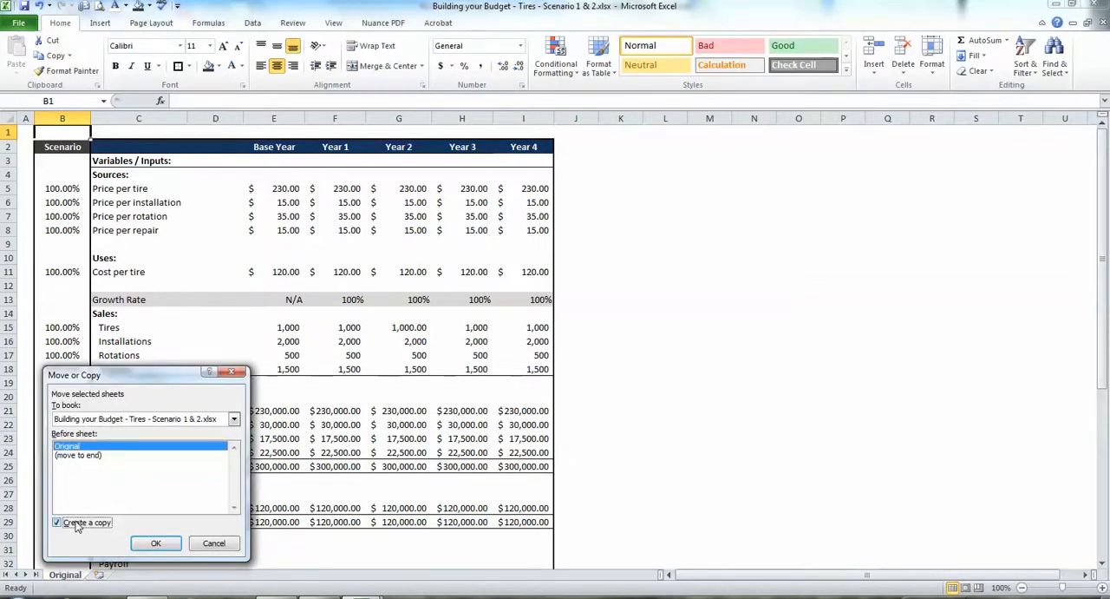
pyautogui.click(147, 456)
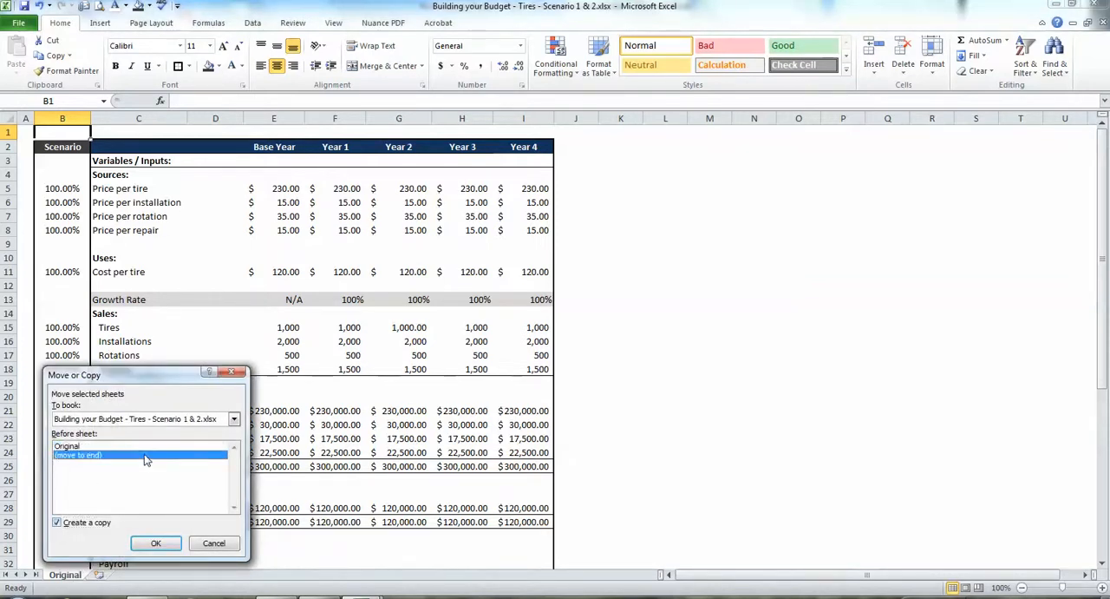
pyautogui.click(155, 543)
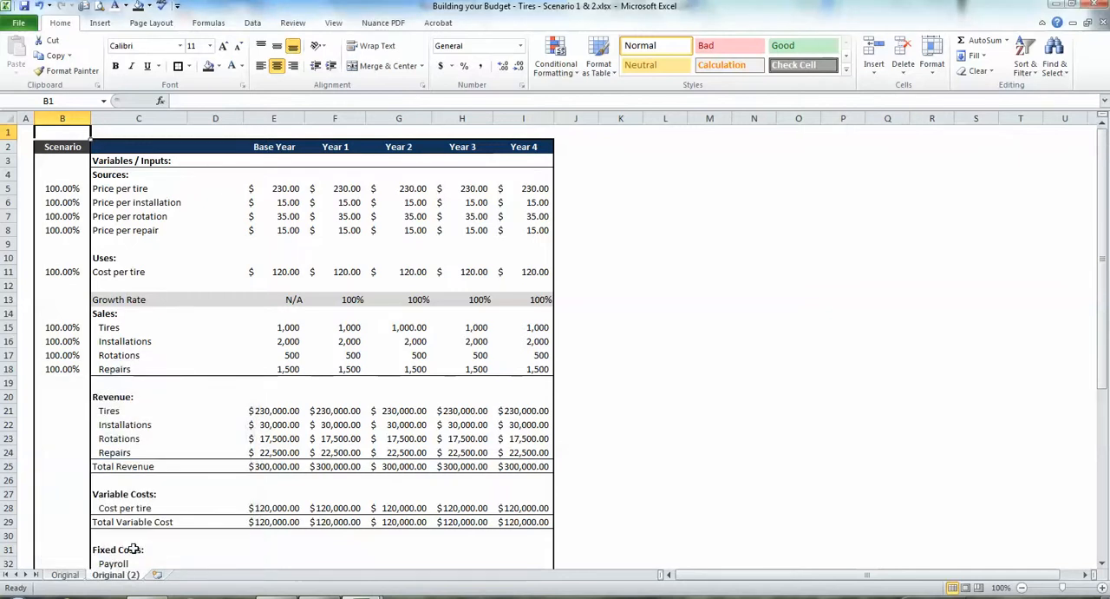
# Rename the copied sheet as Scenario 1.
pyautogui.doubleClick(102, 575)
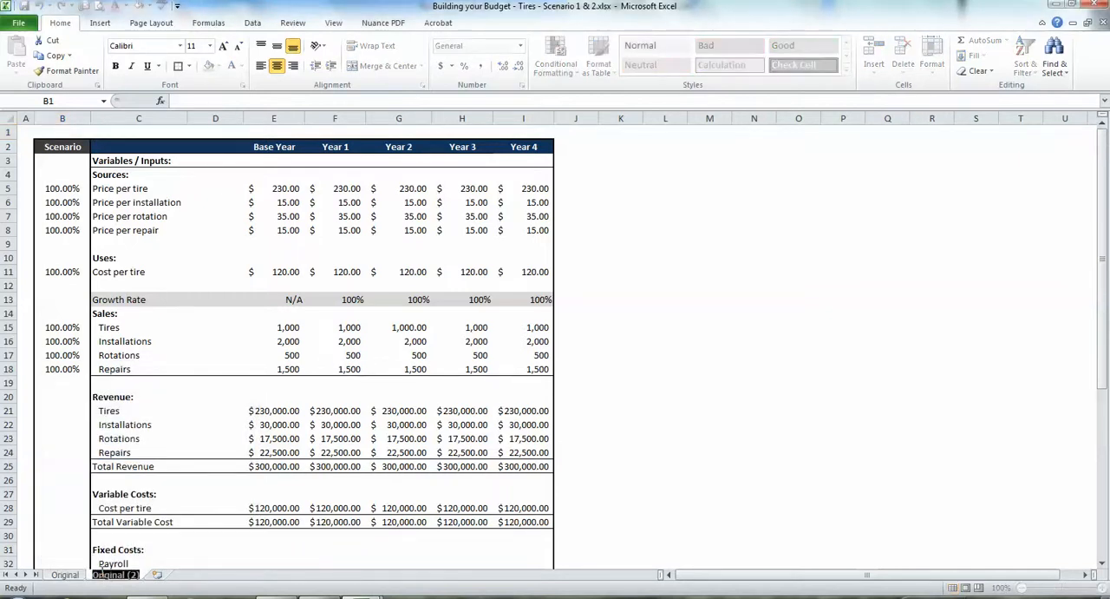
pyautogui.write('Scenari')
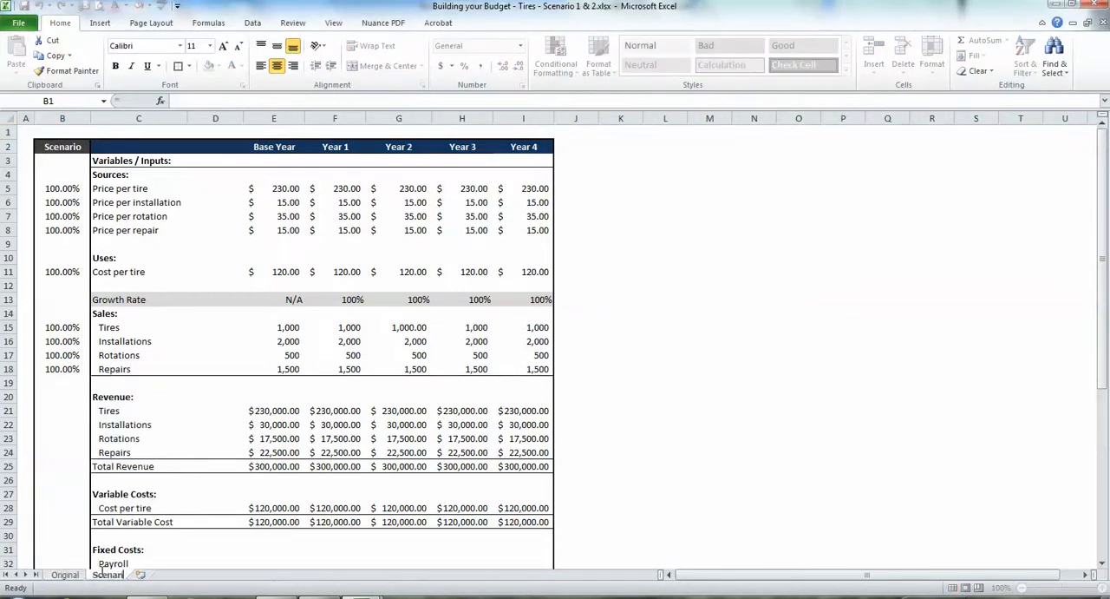
pyautogui.write('o 1')
pyautogui.press('Return')
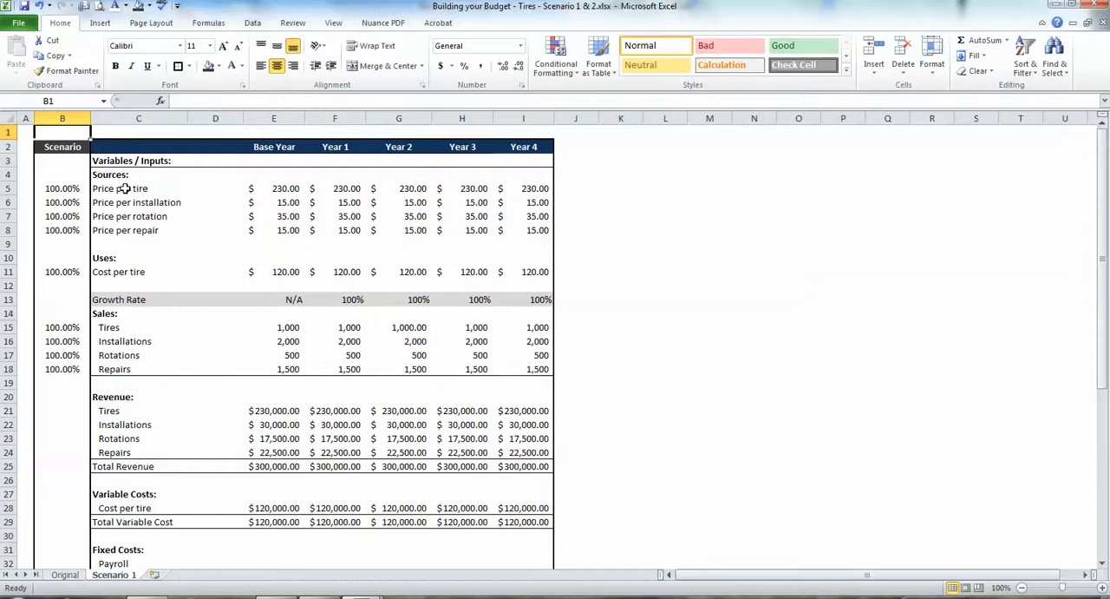
# Switch back to the Original sheet.
pyautogui.click(400, 383)
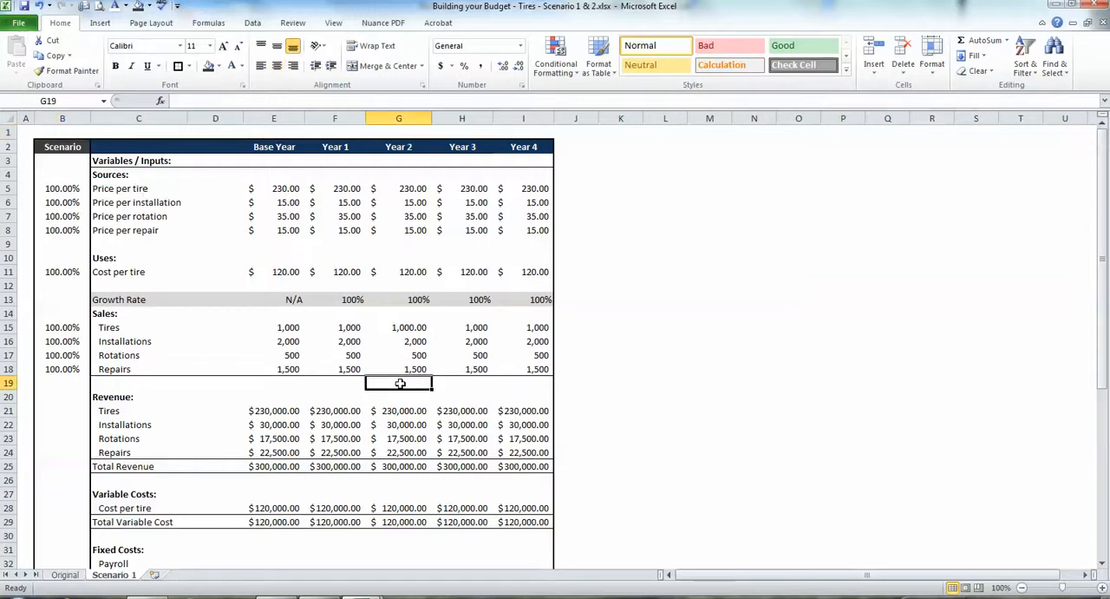
pyautogui.click(59, 574)
pyautogui.rightClick(50, 575)
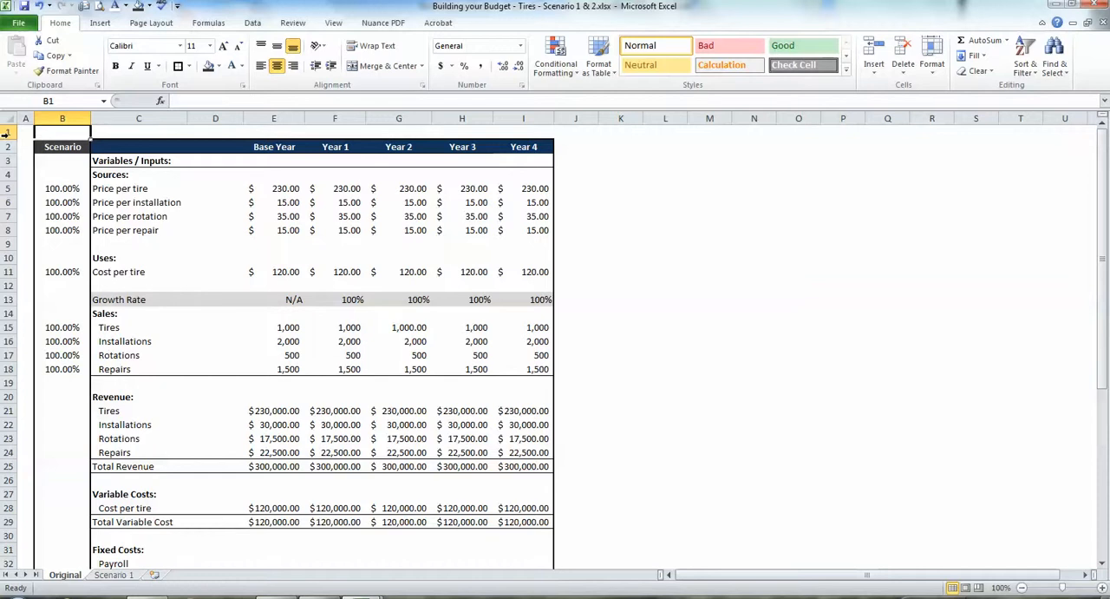
# Insert four rows above the table's header row and merge B2:I4 into one text-wrapping cell aligned to the top left.
pyautogui.moveTo(8, 148); pyautogui.dragTo(8, 188)
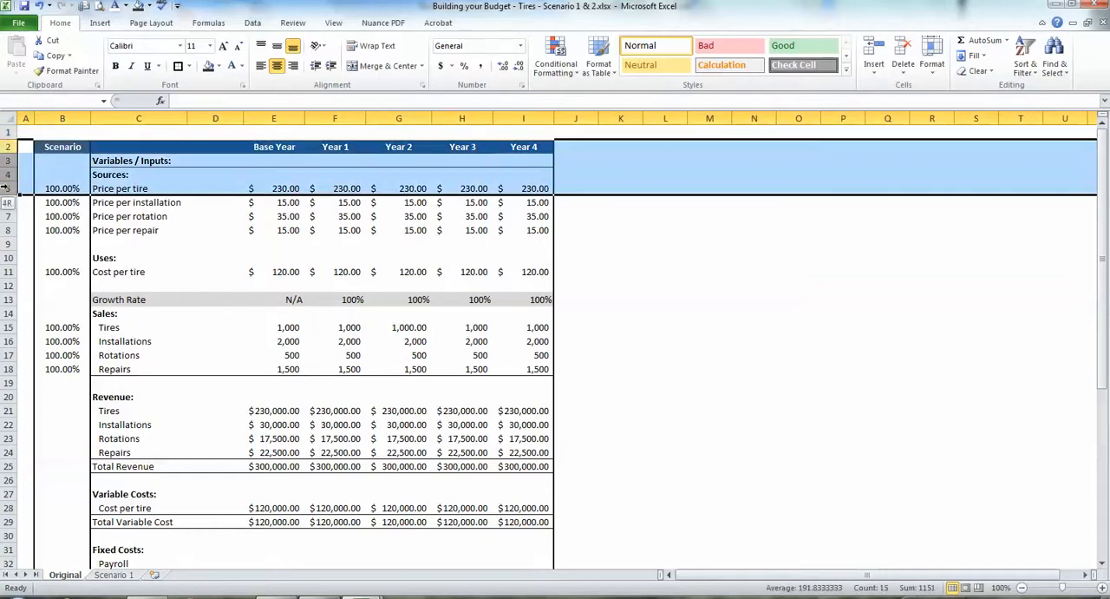
pyautogui.hotkey('ctrl', 'shift', '+')
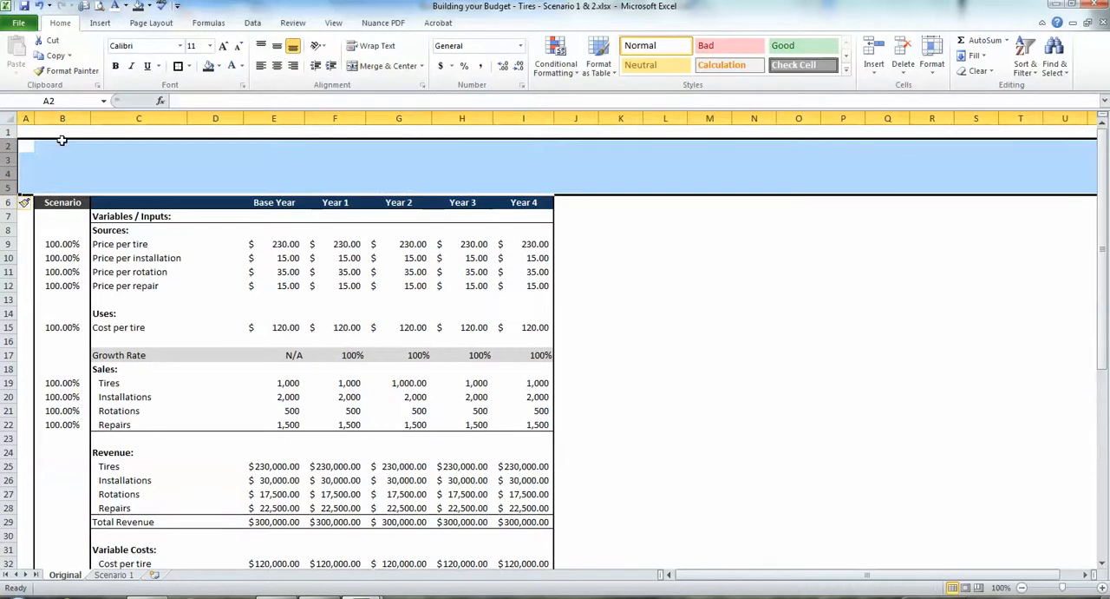
pyautogui.moveTo(55, 139); pyautogui.dragTo(518, 173)
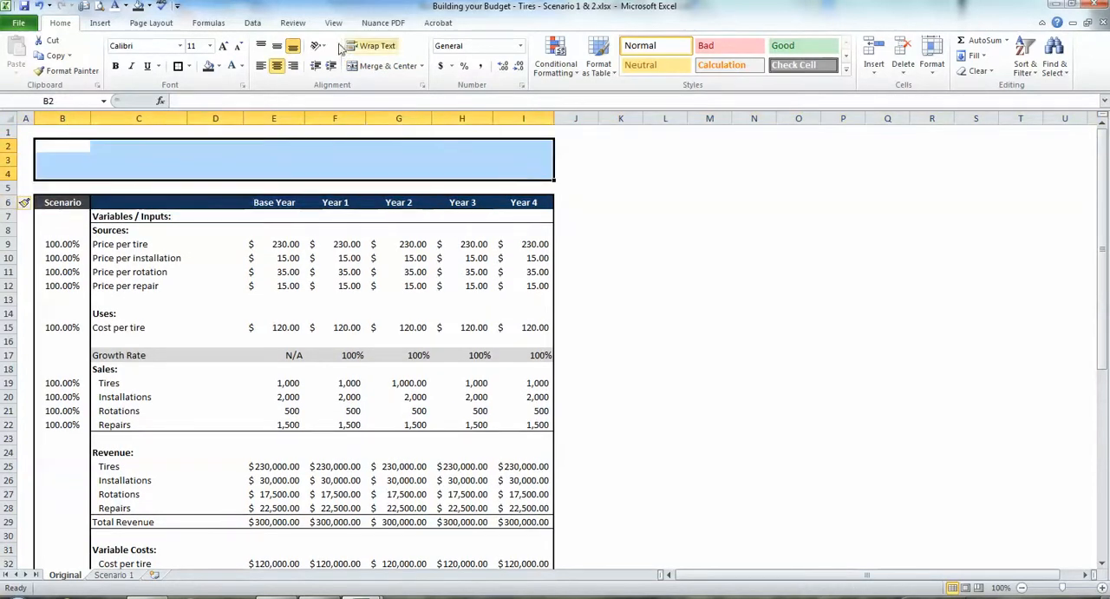
pyautogui.click(369, 67)
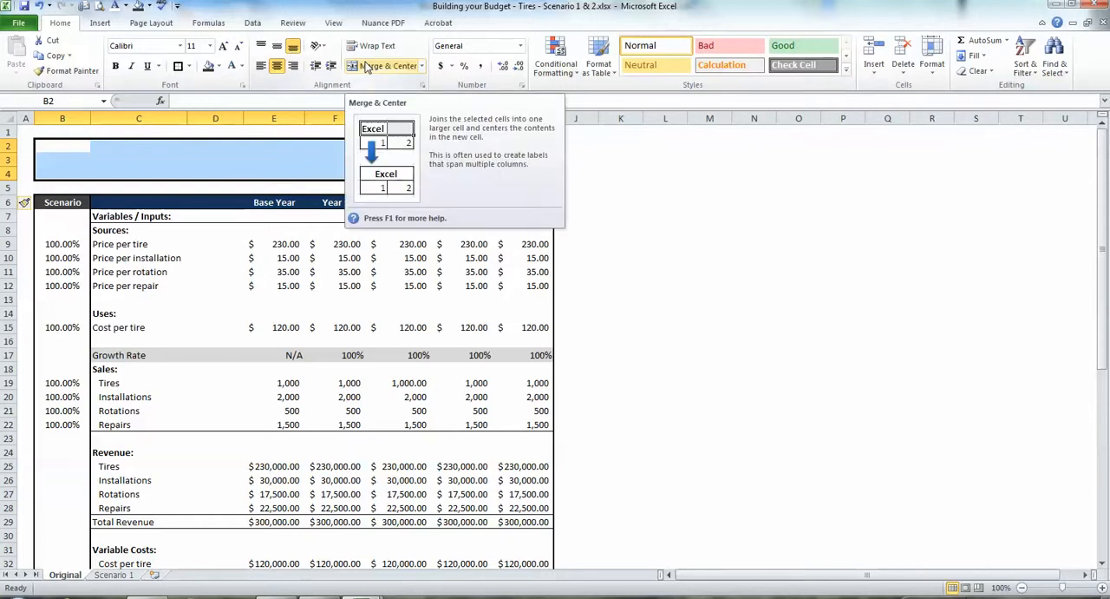
pyautogui.click(369, 67)
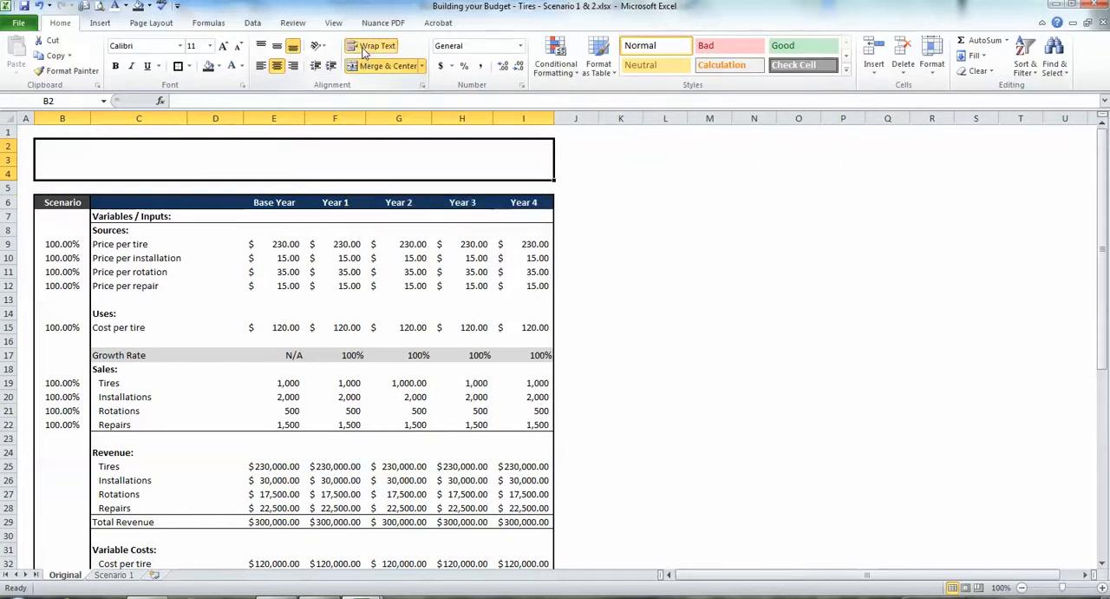
pyautogui.click(259, 45)
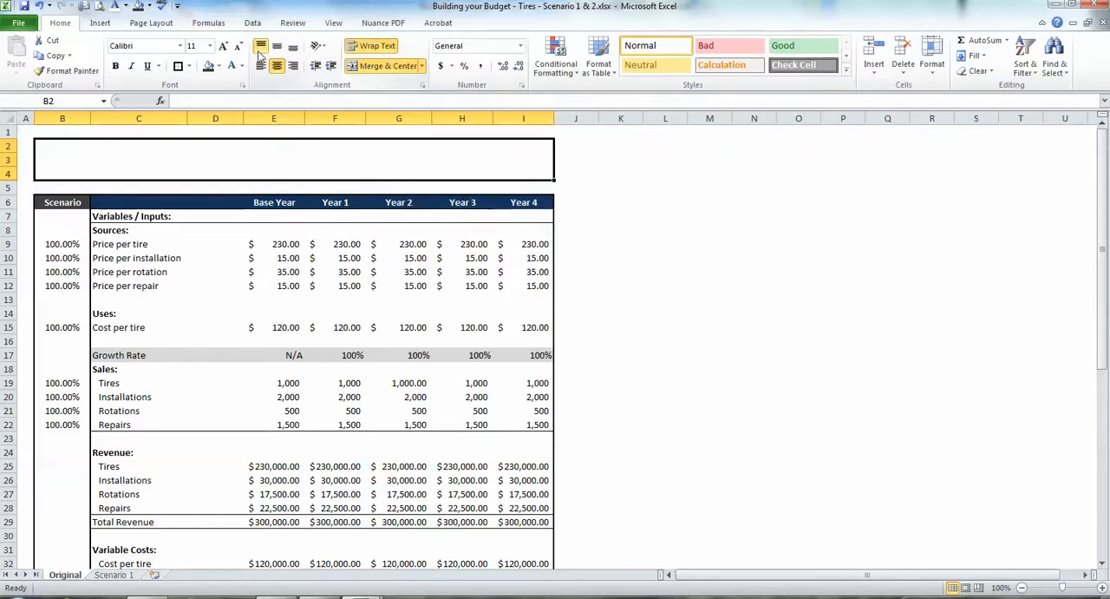
pyautogui.click(258, 69)
# Enter the label "Description:" in the merged cell and give it an outside border.
pyautogui.doubleClick(208, 161)
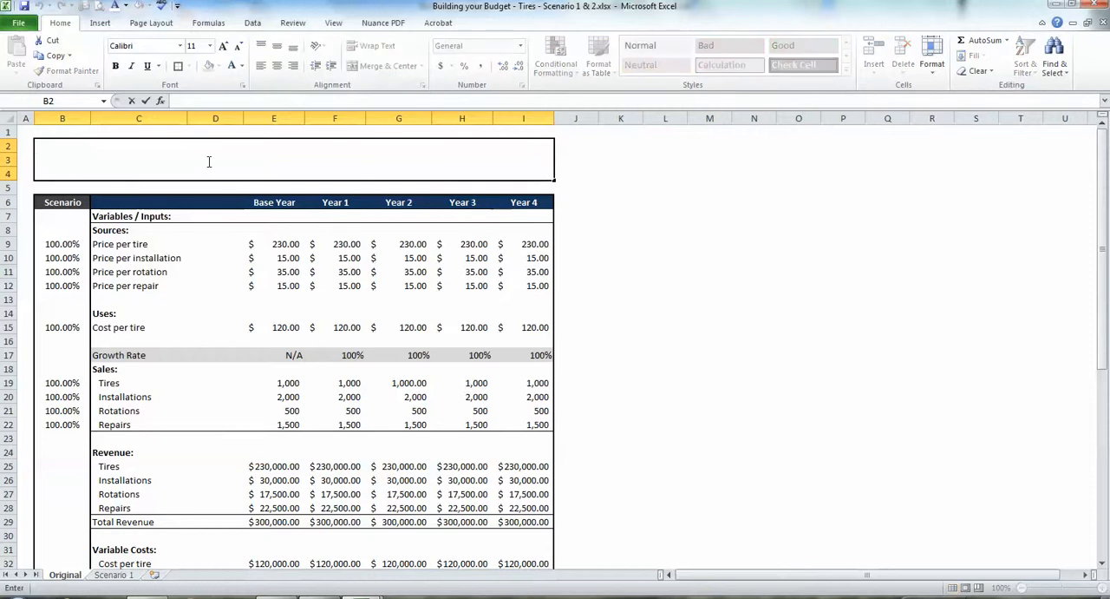
pyautogui.write('Description')
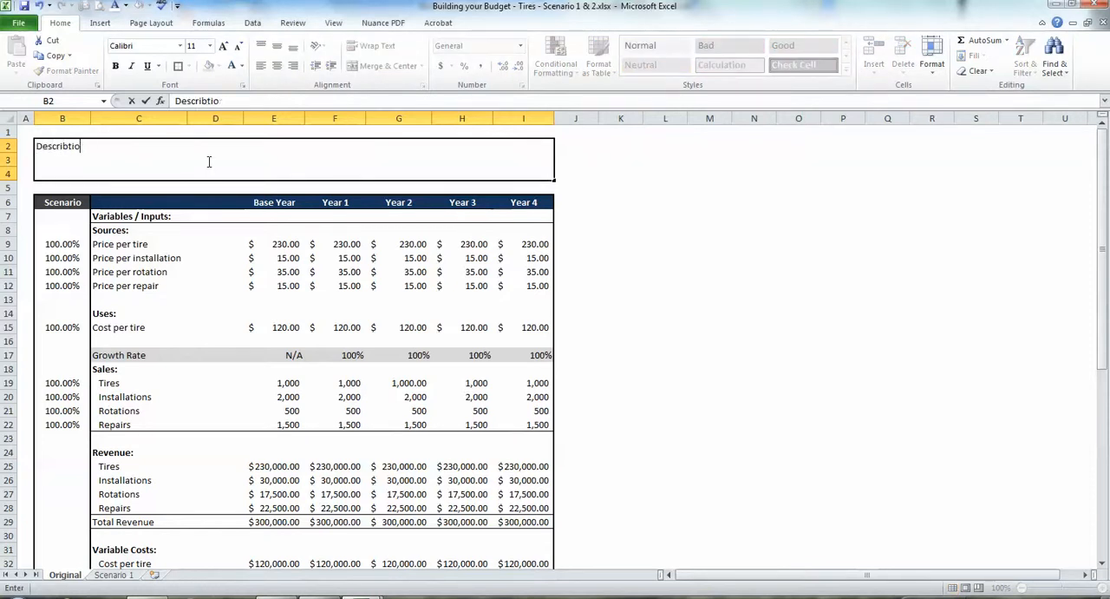
pyautogui.press('BackSpace')
pyautogui.press('BackSpace')
pyautogui.press('BackSpace')
pyautogui.press('BackSpace')
pyautogui.write('b')
pyautogui.write('ion:')
pyautogui.click(73, 187)
pyautogui.click(73, 169)
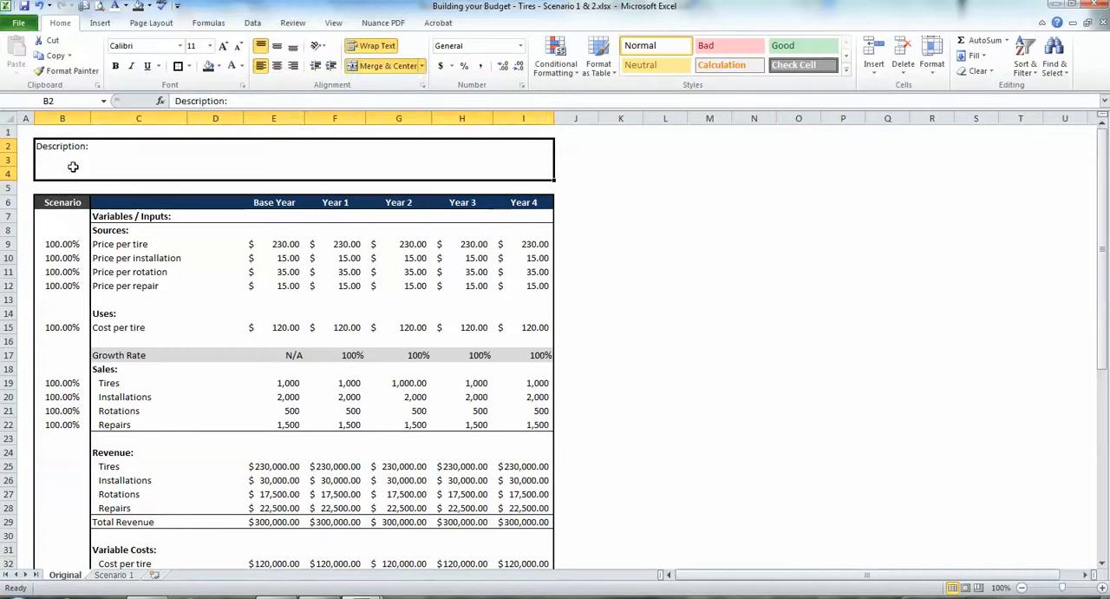
pyautogui.click(179, 68)
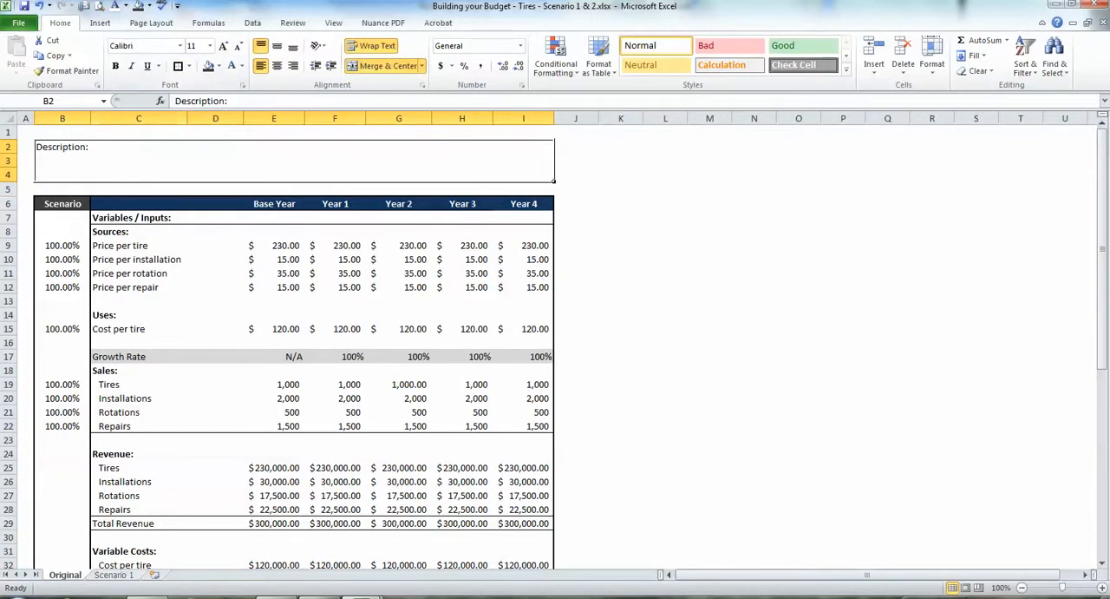
# Delete the existing Scenario 1 sheet from the workbook.
pyautogui.click(131, 576)
pyautogui.rightClick(128, 577)
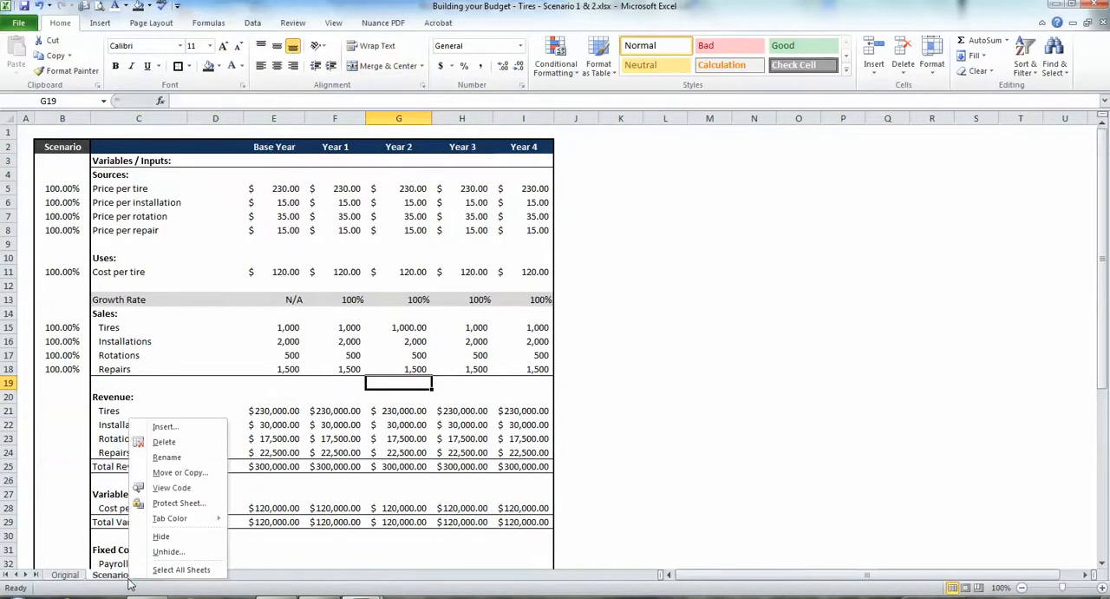
pyautogui.click(188, 446)
pyautogui.press('Return')
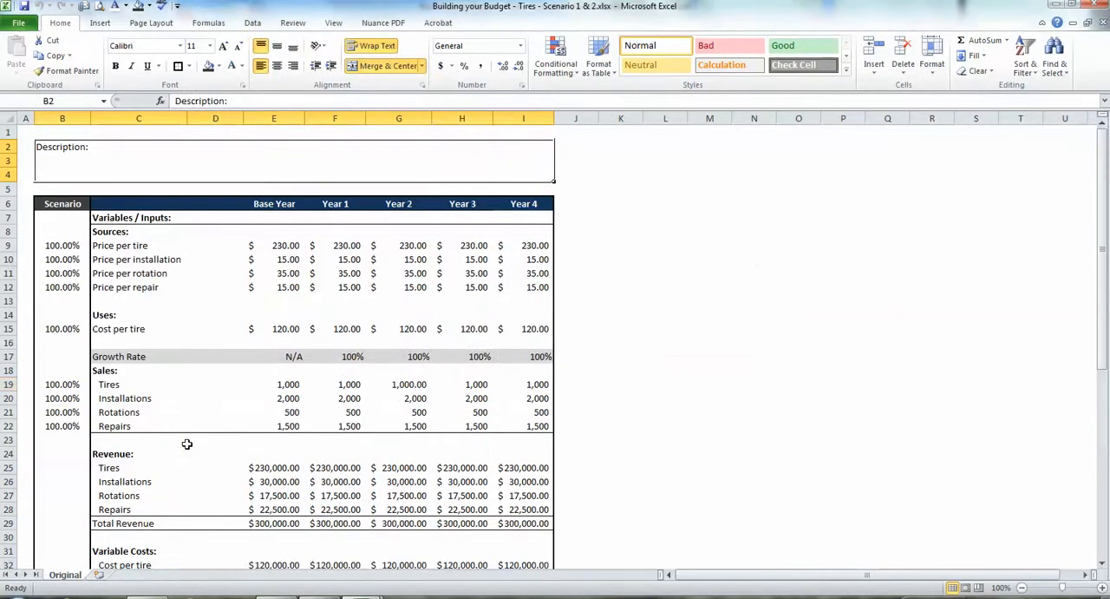
# Create a copy of the Original sheet with its description box, placed at the end of the workbook.
pyautogui.click(31, 128)
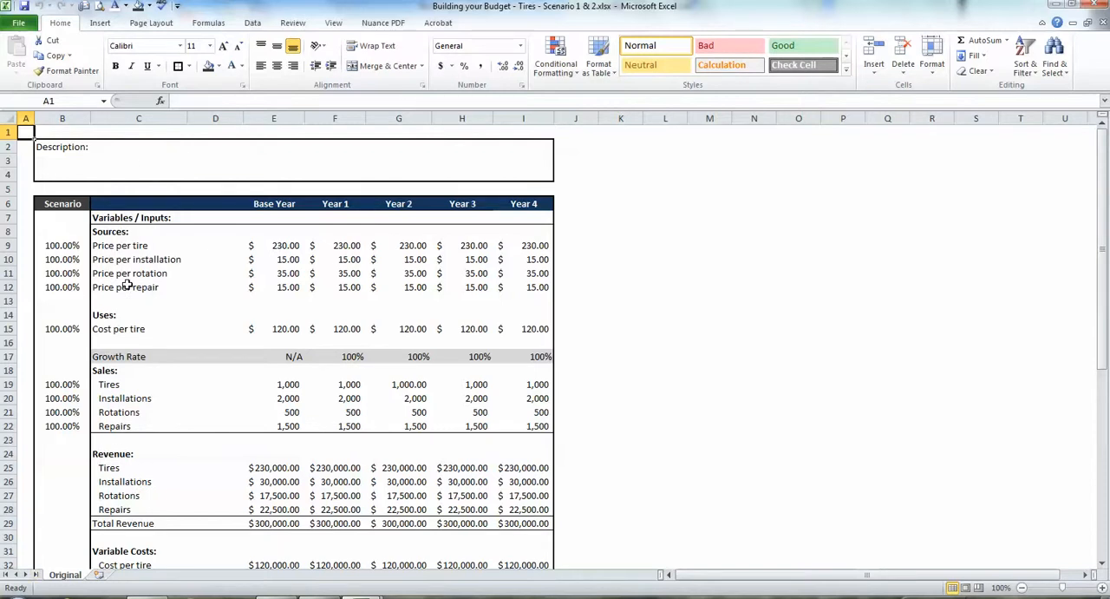
pyautogui.rightClick(66, 576)
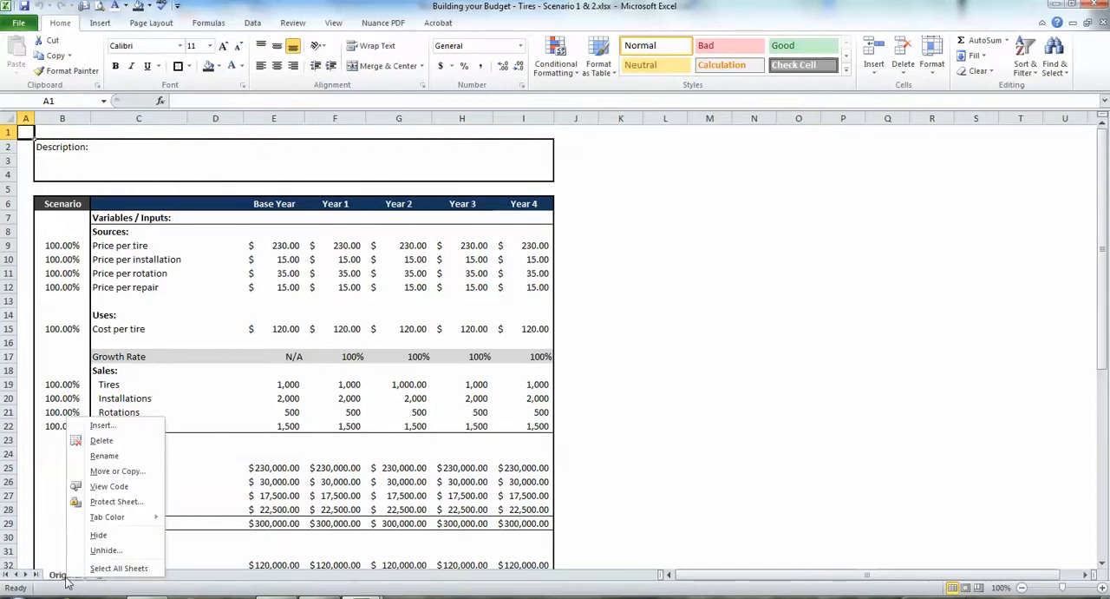
pyautogui.click(104, 469)
pyautogui.click(51, 523)
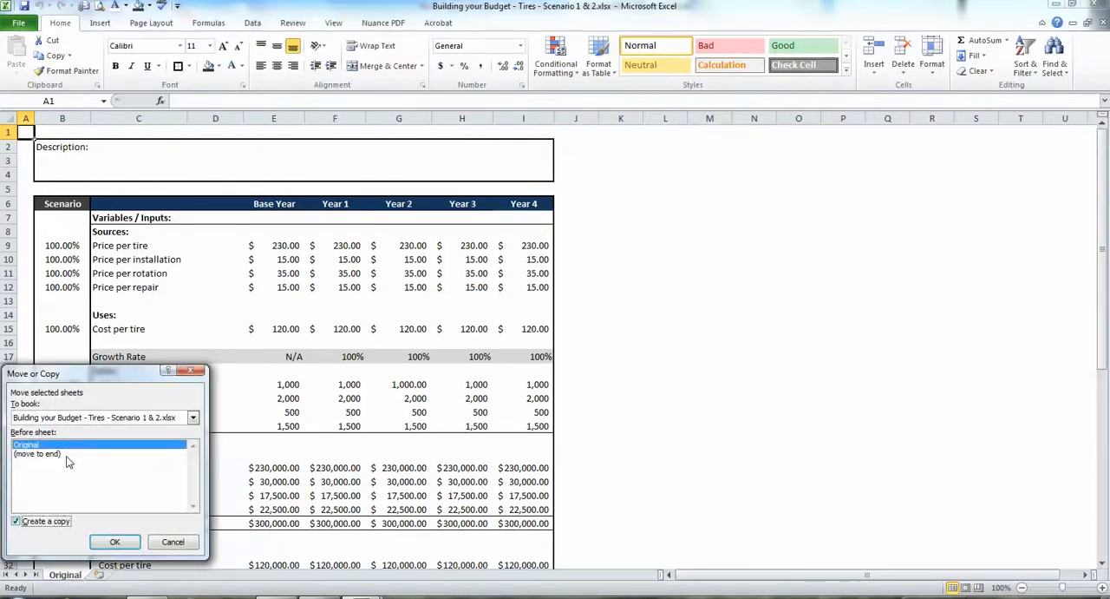
pyautogui.click(67, 454)
pyautogui.click(116, 542)
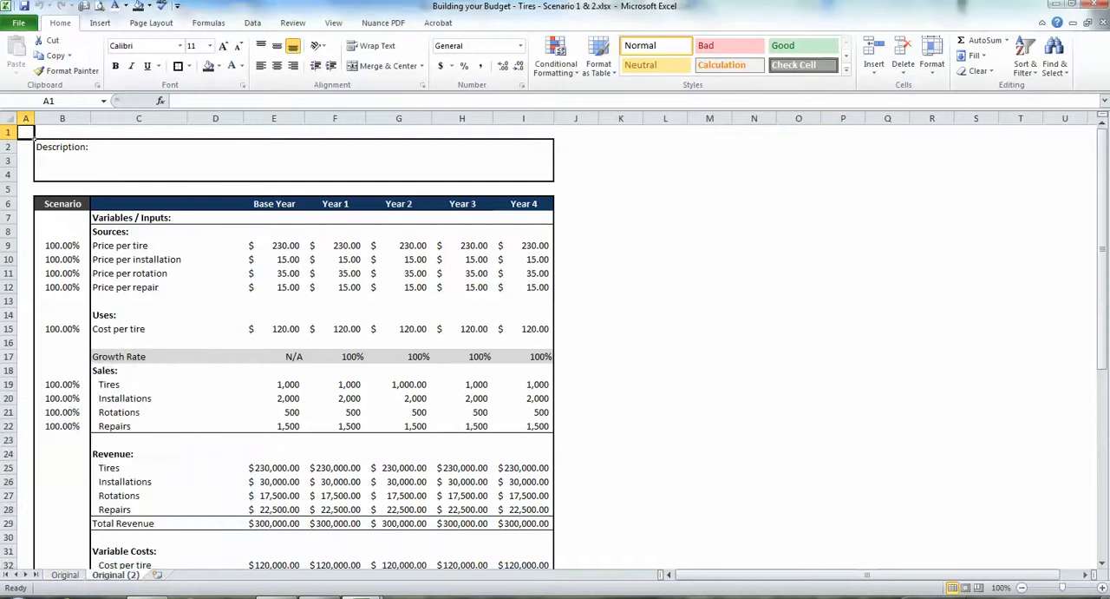
# Name the new copy of the Original sheet Scenario 1.
pyautogui.doubleClick(115, 576)
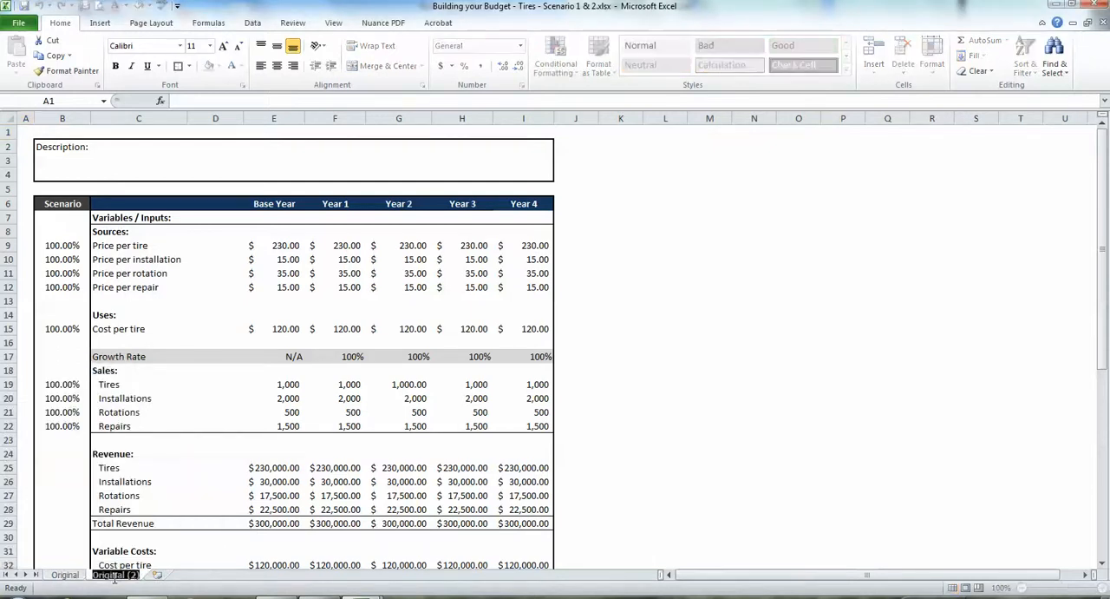
pyautogui.write('Scenario 1')
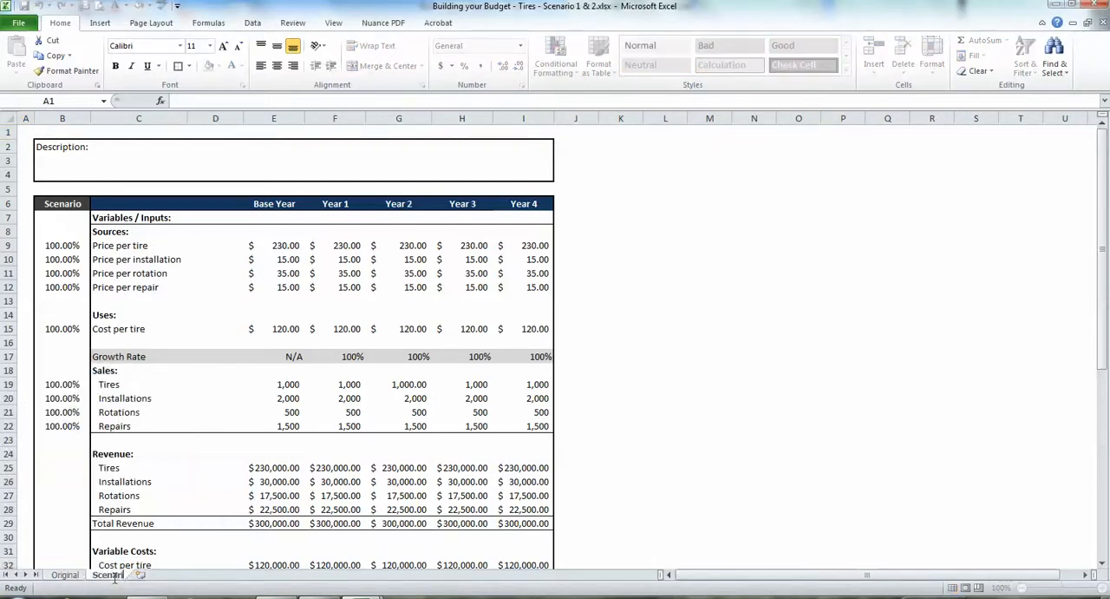
pyautogui.click(158, 169)
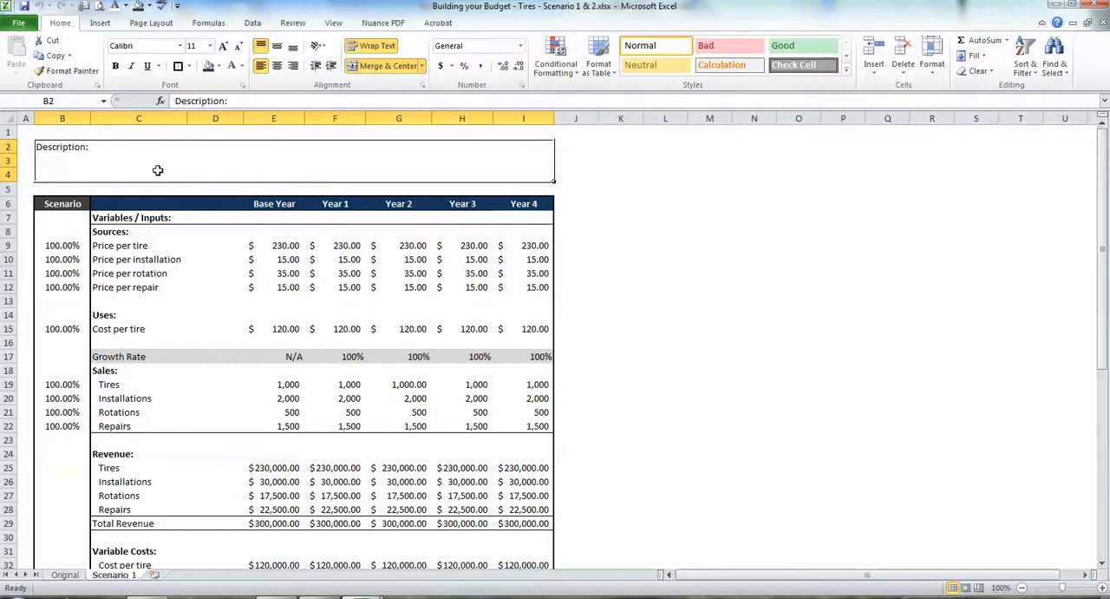
# Extend the description with "Price per tire increases 5%, wages increase 3%, and growth rate stays consistent all 4 years (increasing by 8%).".
pyautogui.doubleClick(158, 170)
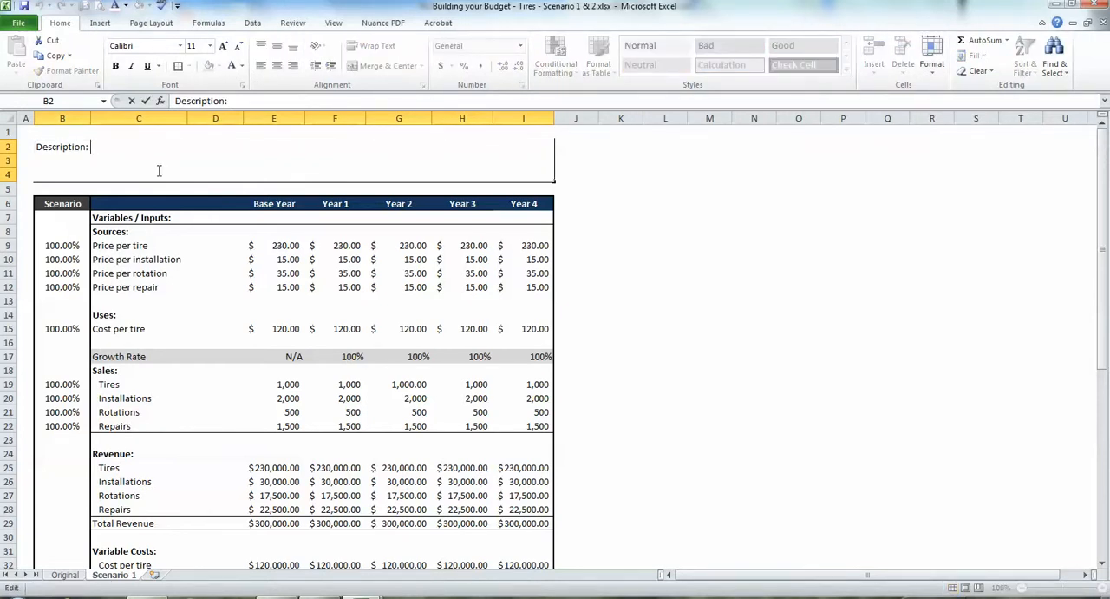
pyautogui.write('Price per ')
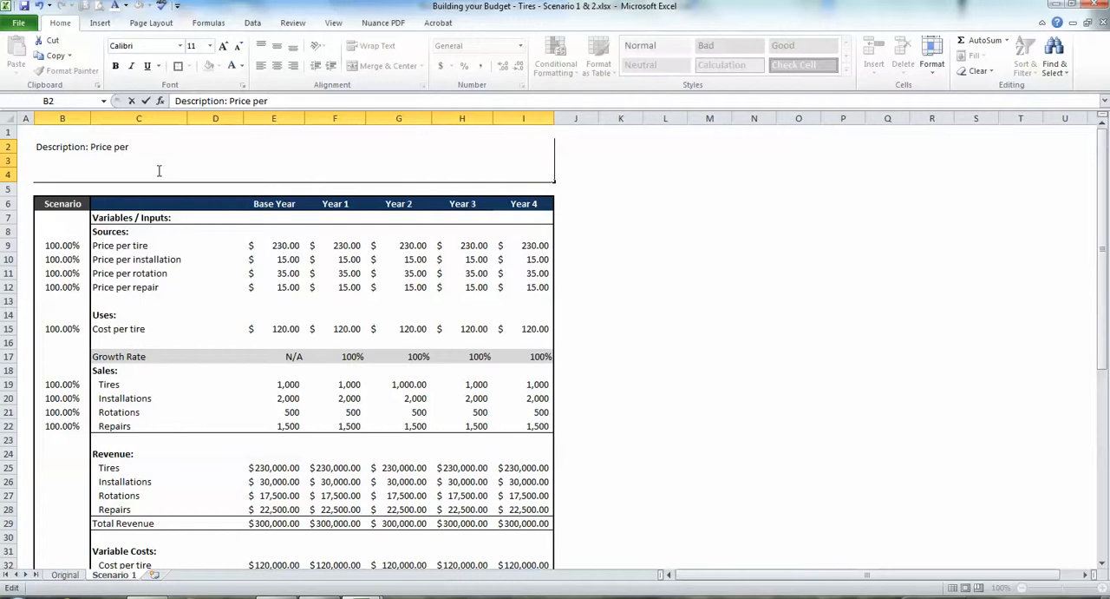
pyautogui.write('tire ince')
pyautogui.write('eases 5%, w')
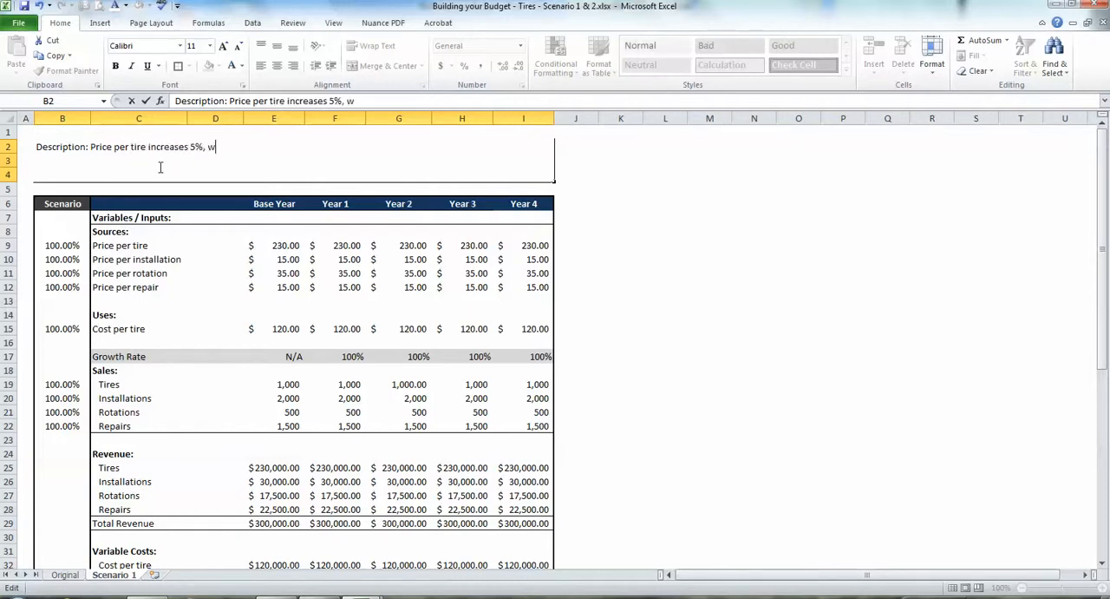
pyautogui.write('ages increase 3%, and')
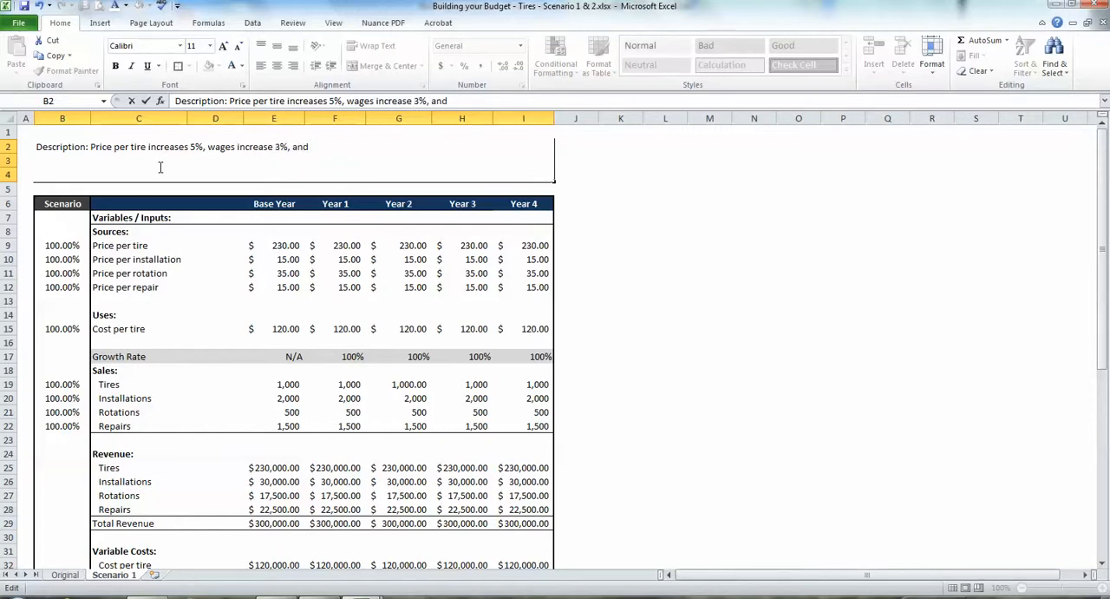
pyautogui.write('growth rate stay')
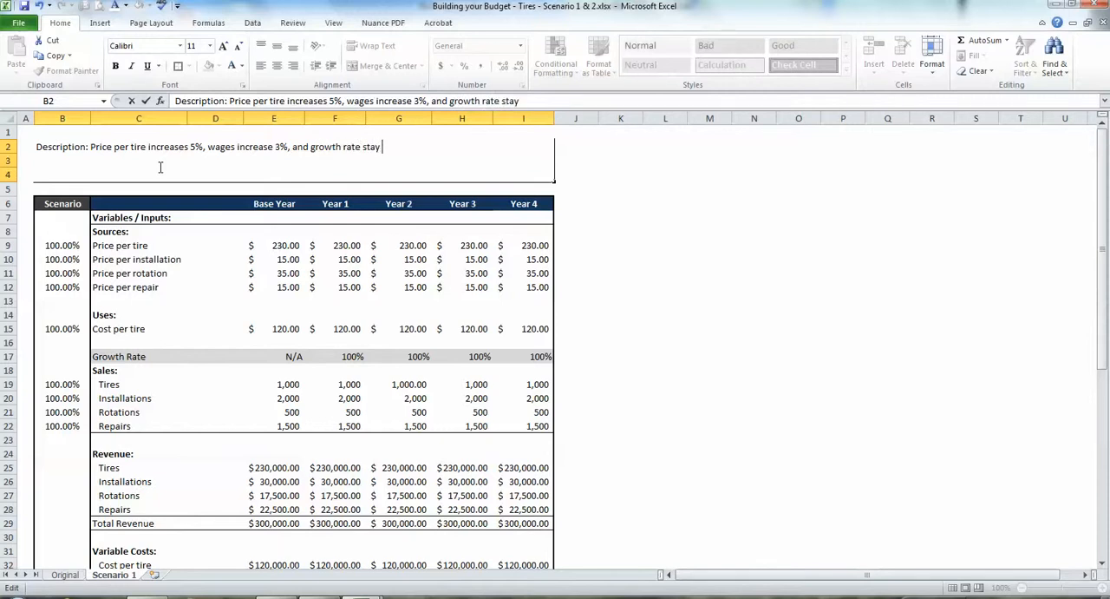
pyautogui.write('s consistne')
pyautogui.write('t all 4')
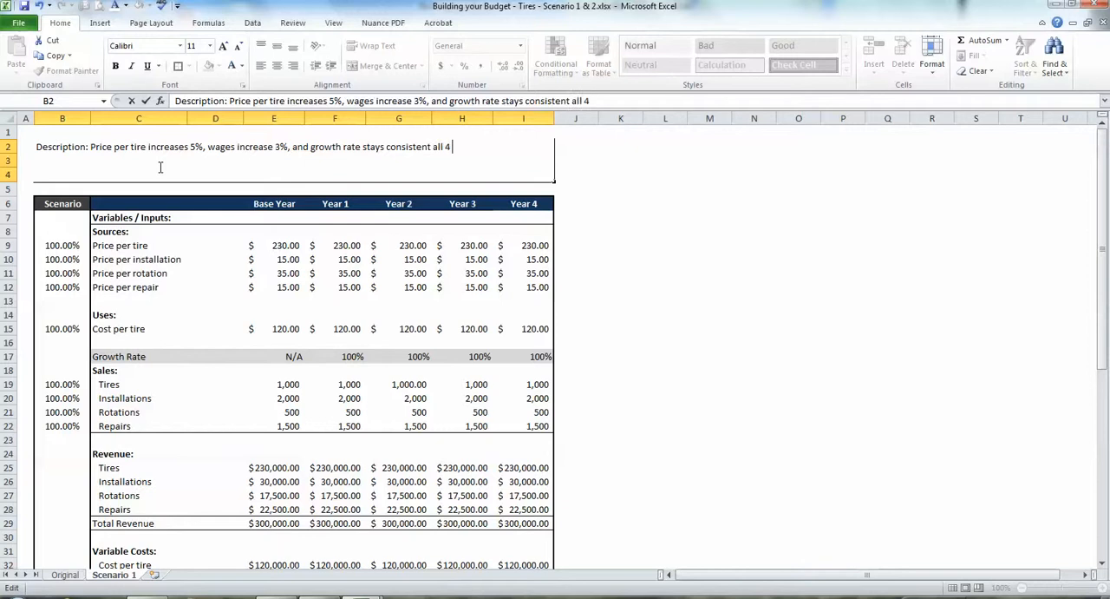
pyautogui.write(' years (increasi')
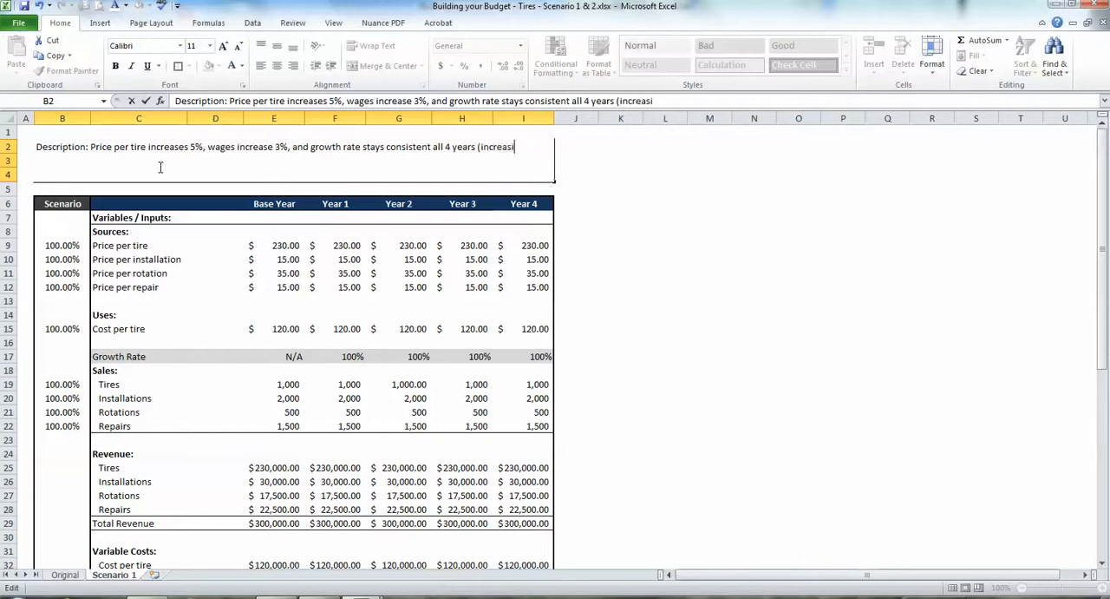
pyautogui.write('ng by 8%(=')
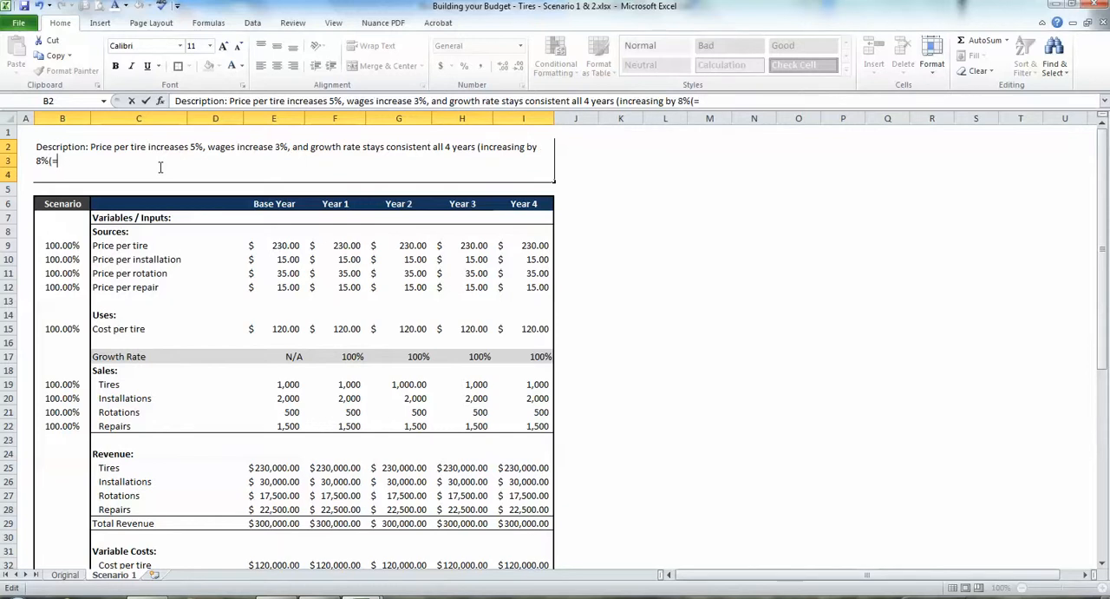
pyautogui.press('BackSpace')
pyautogui.press('BackSpace')
pyautogui.write(')')
pyautogui.write('.')
pyautogui.press('Return')
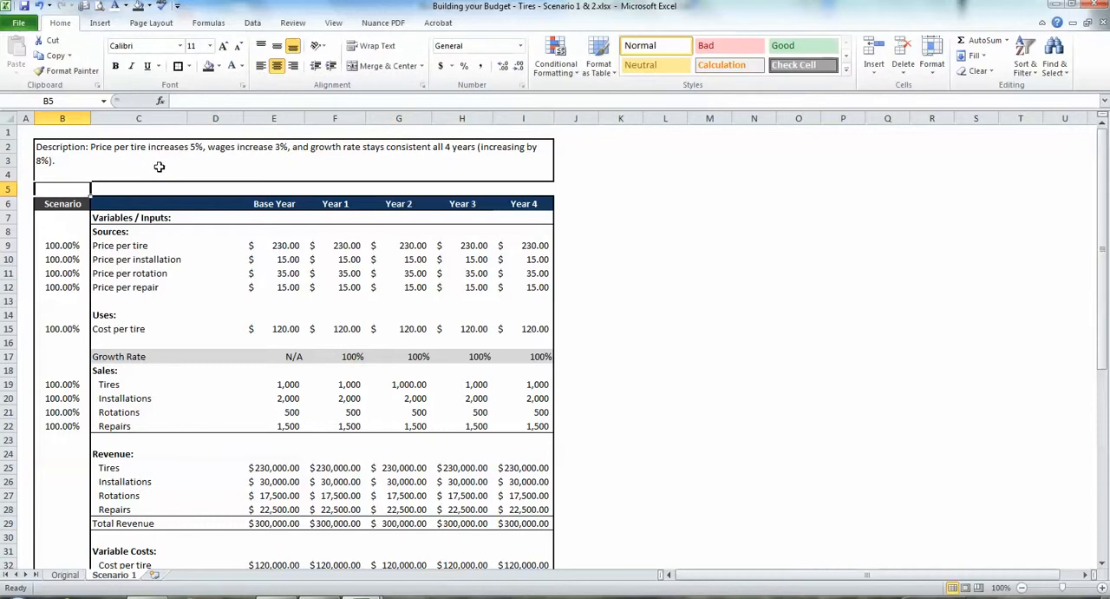
# Change the growth rate wording in Scenario 1's description to "decreasing by 3%".
pyautogui.click(168, 273)
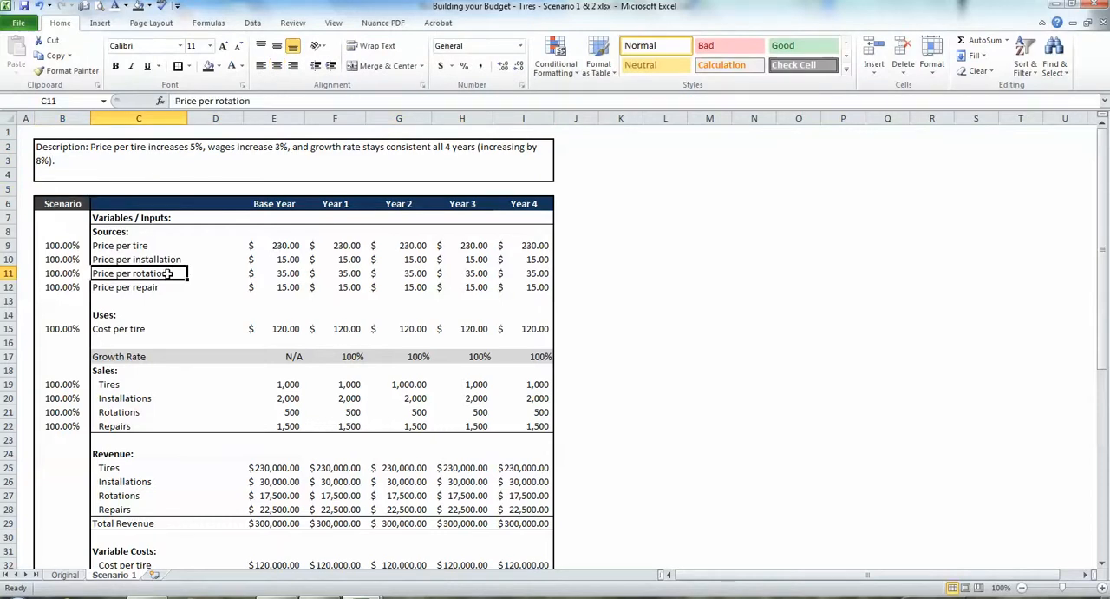
pyautogui.click(285, 249)
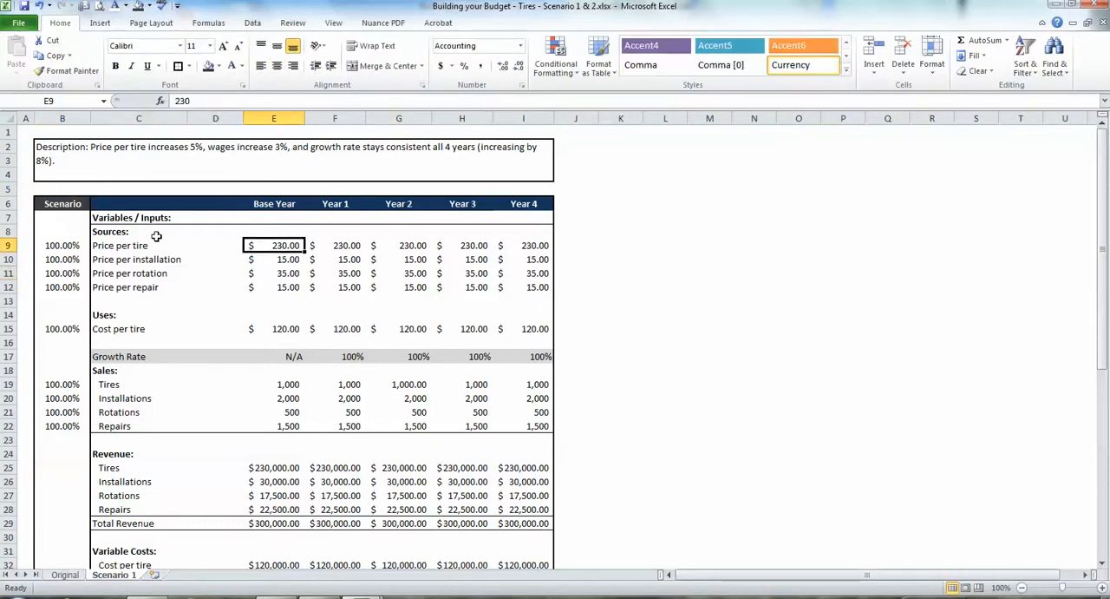
pyautogui.click(285, 170)
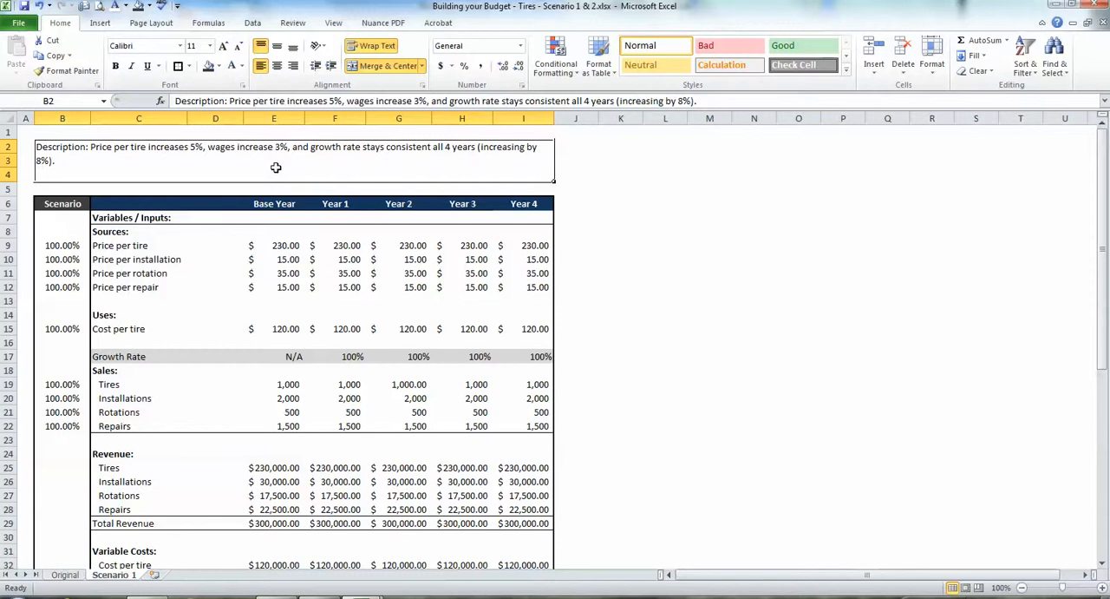
pyautogui.doubleClick(279, 171)
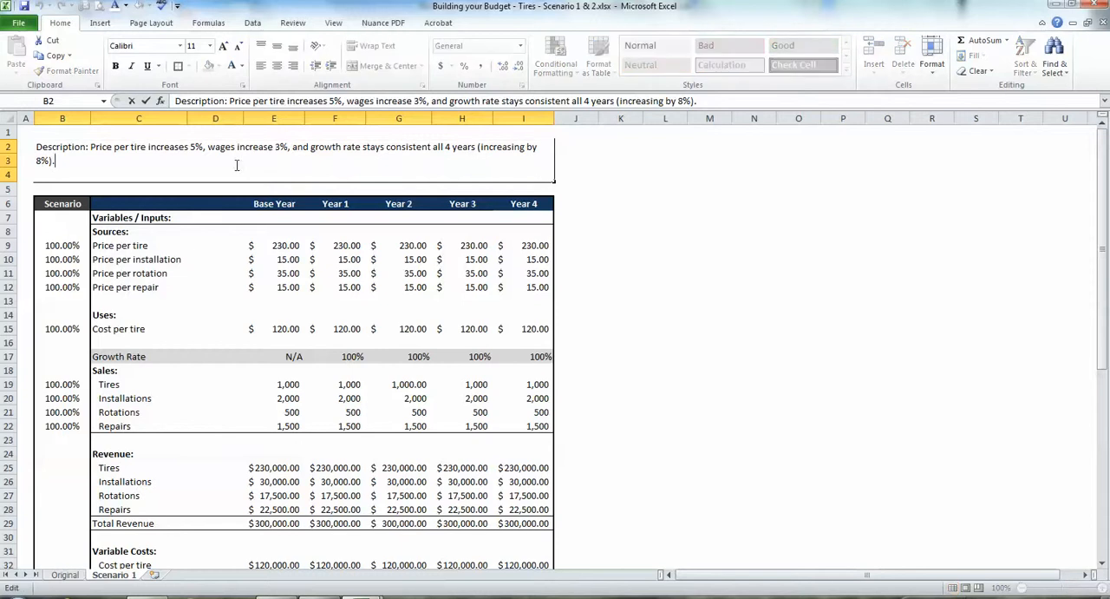
pyautogui.click(36, 162)
pyautogui.moveTo(491, 147); pyautogui.dragTo(483, 147)
pyautogui.write('de')
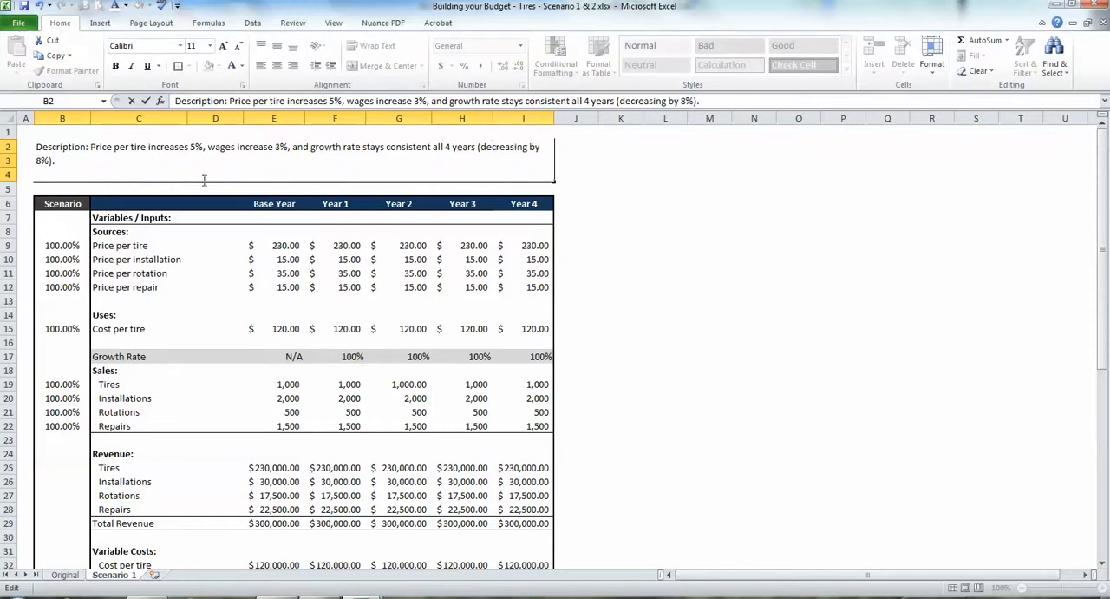
pyautogui.moveTo(42, 163); pyautogui.dragTo(34, 165)
pyautogui.write('3')
pyautogui.press('Return')
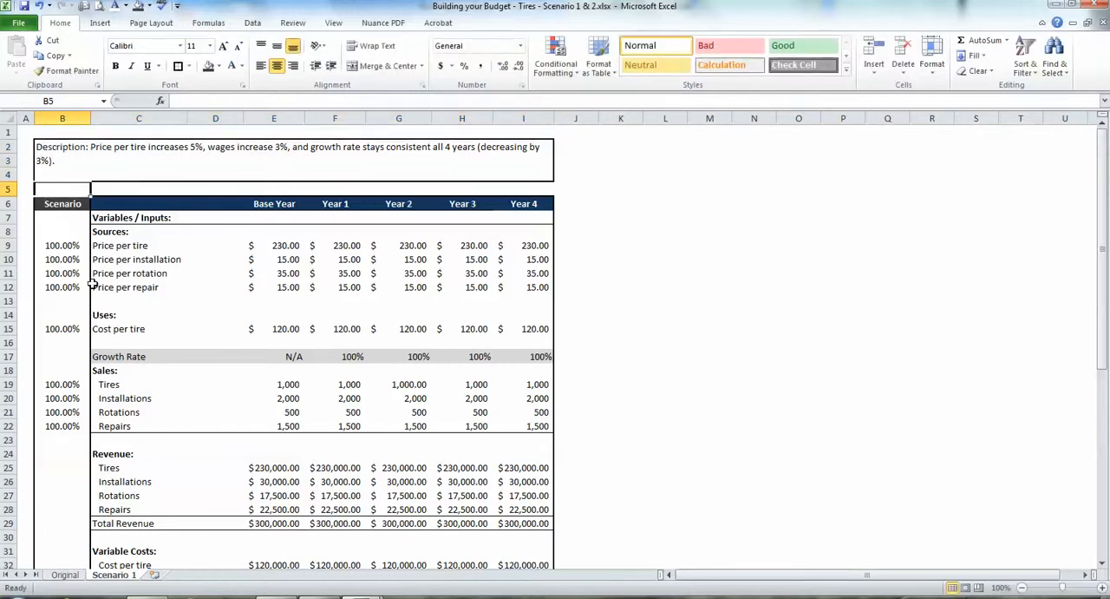
pyautogui.click(124, 276)
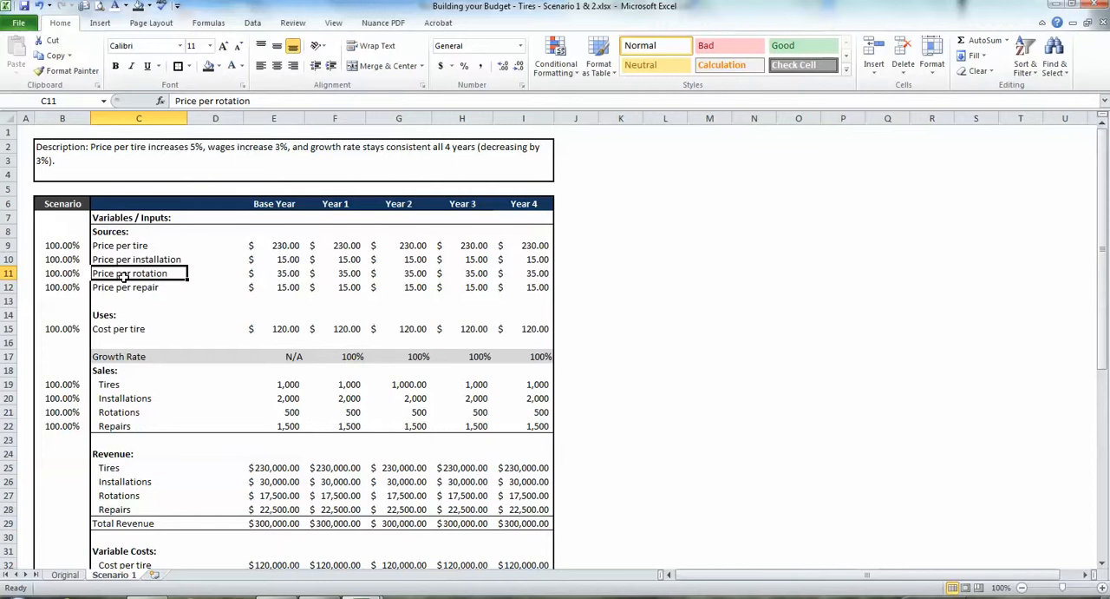
# Set the Price per tire scenario factor on the Scenario 1 sheet to 105%.
pyautogui.click(61, 242)
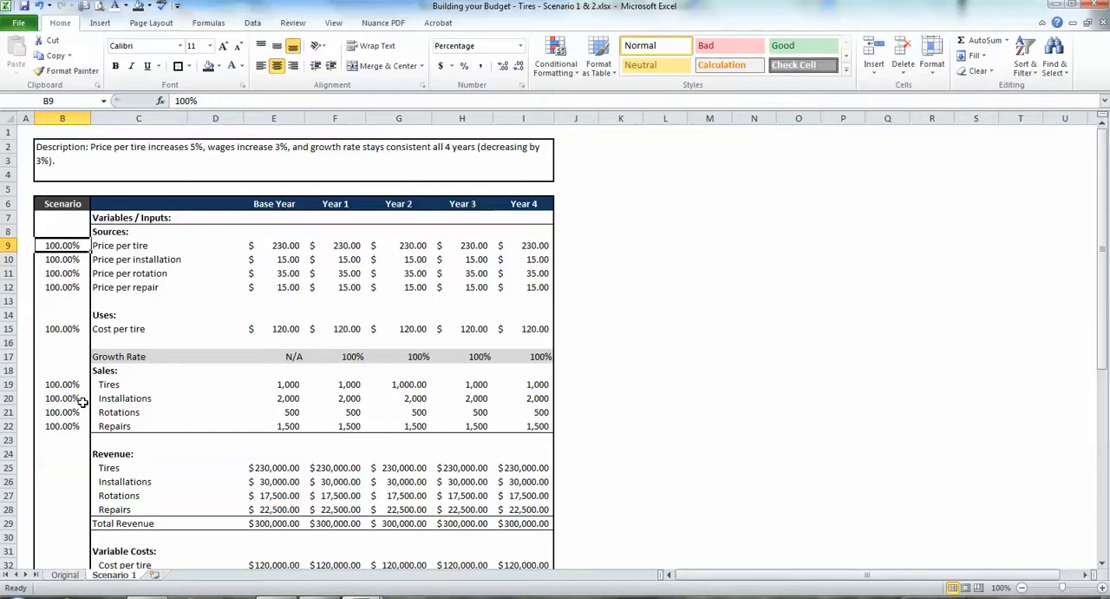
pyautogui.write('10')
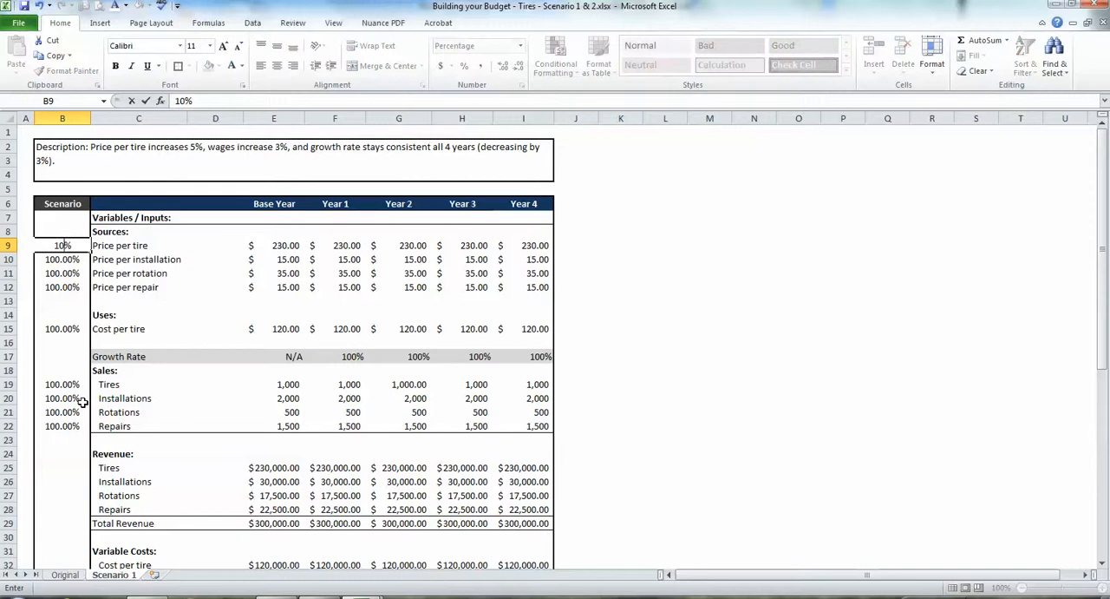
pyautogui.press('Delete')
pyautogui.write('5%')
pyautogui.press('Return')
# Review the Price per tire formulas and amounts across the projected years against their scenario factor.
pyautogui.press('Up')
pyautogui.press('Right')
pyautogui.press('Right')
pyautogui.press('Right')
pyautogui.press('Right')
pyautogui.press('Right')
pyautogui.press('Right')
pyautogui.press('Right')
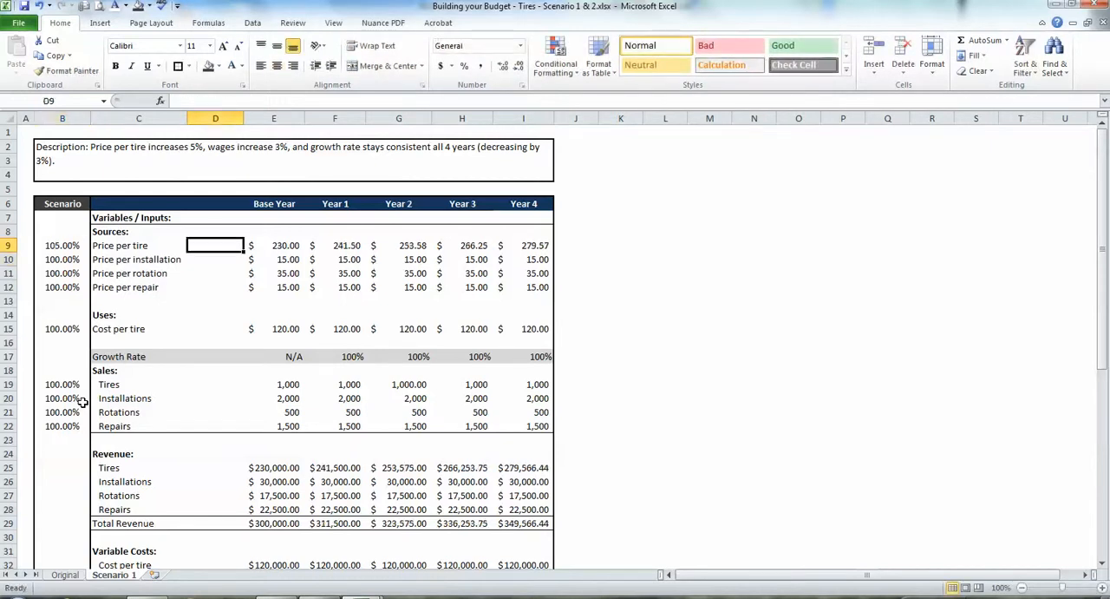
pyautogui.press('Left')
pyautogui.press('Left')
pyautogui.press('Left')
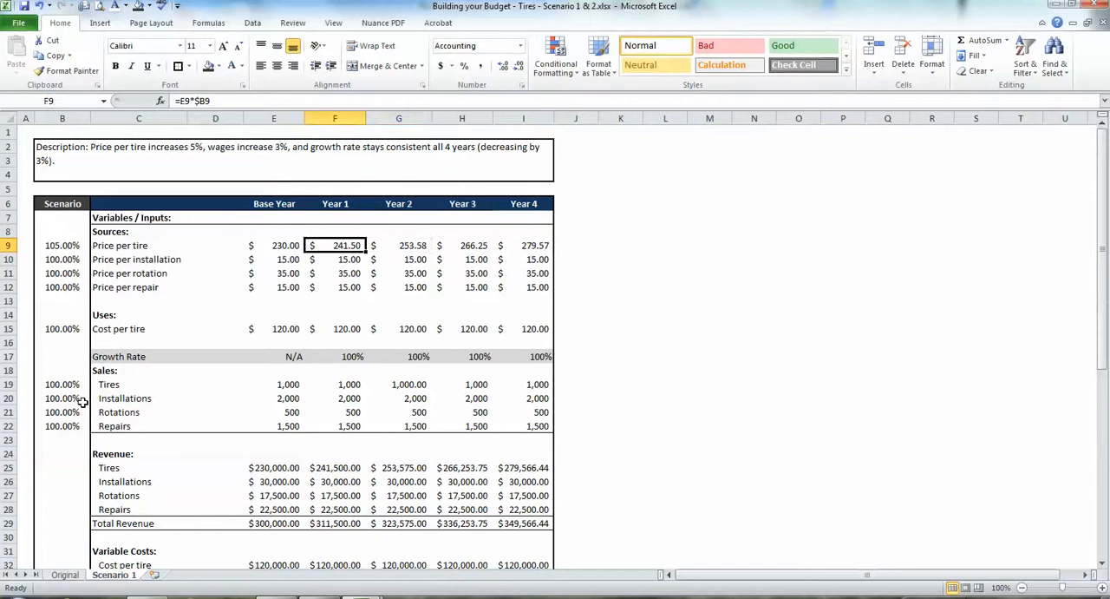
pyautogui.press('Down')
pyautogui.press('Right')
pyautogui.press('Up')
pyautogui.press('Right')
pyautogui.press('Right')
pyautogui.press('Left')
pyautogui.press('Left')
pyautogui.press('Left')
pyautogui.press('Left')
pyautogui.press('Left')
pyautogui.press('Left')
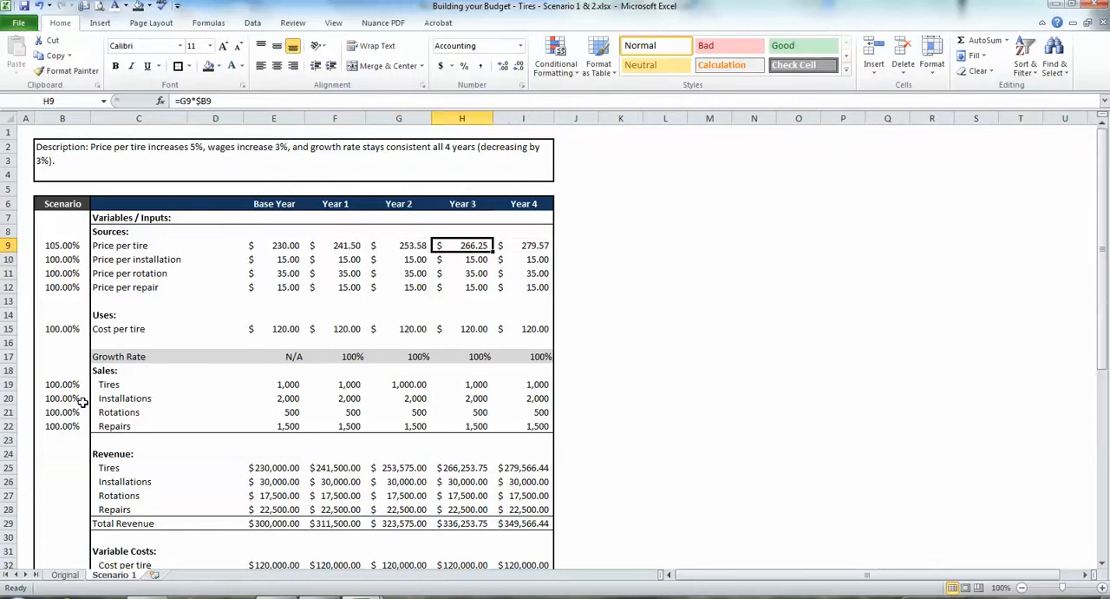
pyautogui.press('Left')
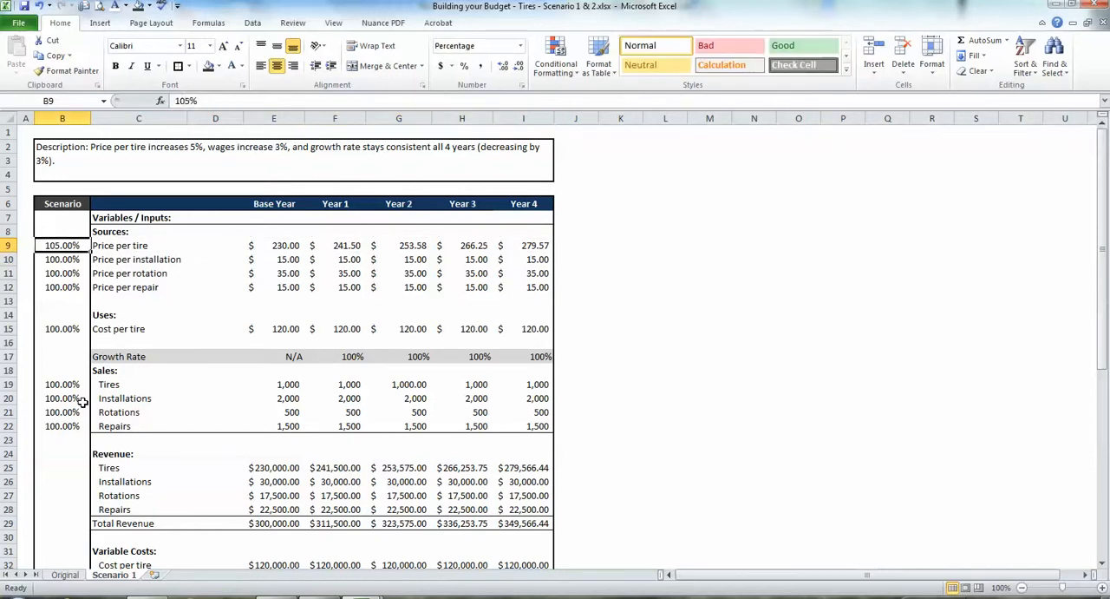
# Set the payroll scenario factors for both mechanics and the clerical employee to 103%.
pyautogui.press('Down')
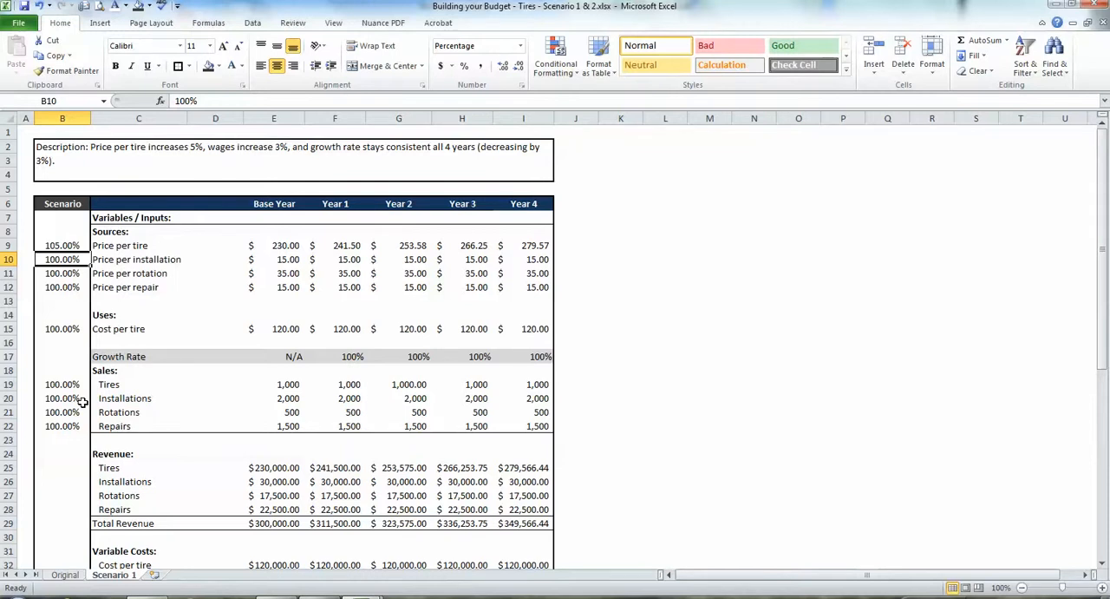
pyautogui.press('Right')
pyautogui.press('Down')
pyautogui.press('Down')
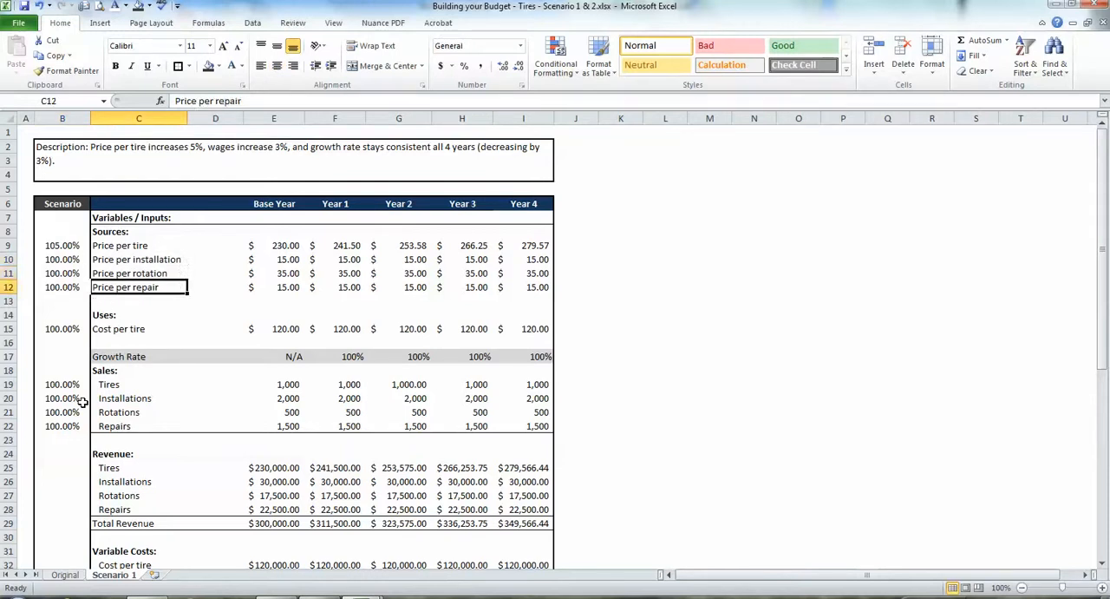
pyautogui.press('Up')
pyautogui.press('Left')
pyautogui.press('Down')
pyautogui.press('Down')
pyautogui.press('Down')
pyautogui.press('Down')
pyautogui.press('Down')
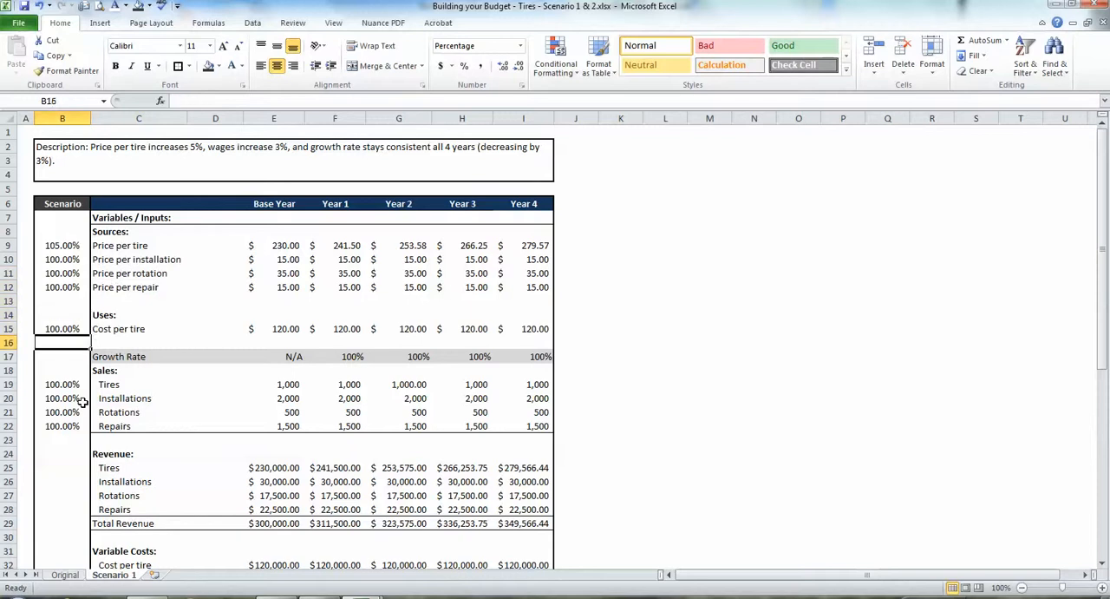
pyautogui.press('Down')
pyautogui.press('Down')
pyautogui.press('Down')
pyautogui.press('Down')
pyautogui.press('Down')
pyautogui.press('Down')
pyautogui.press('Down')
pyautogui.press('Down')
pyautogui.press('Down')
pyautogui.press('Down')
pyautogui.press('Down')
pyautogui.press('Down')
pyautogui.press('Down')
pyautogui.press('Down')
pyautogui.press('Down')
pyautogui.press('Down')
pyautogui.press('Down')
pyautogui.press('Down')
pyautogui.press('Down')
pyautogui.press('Down')
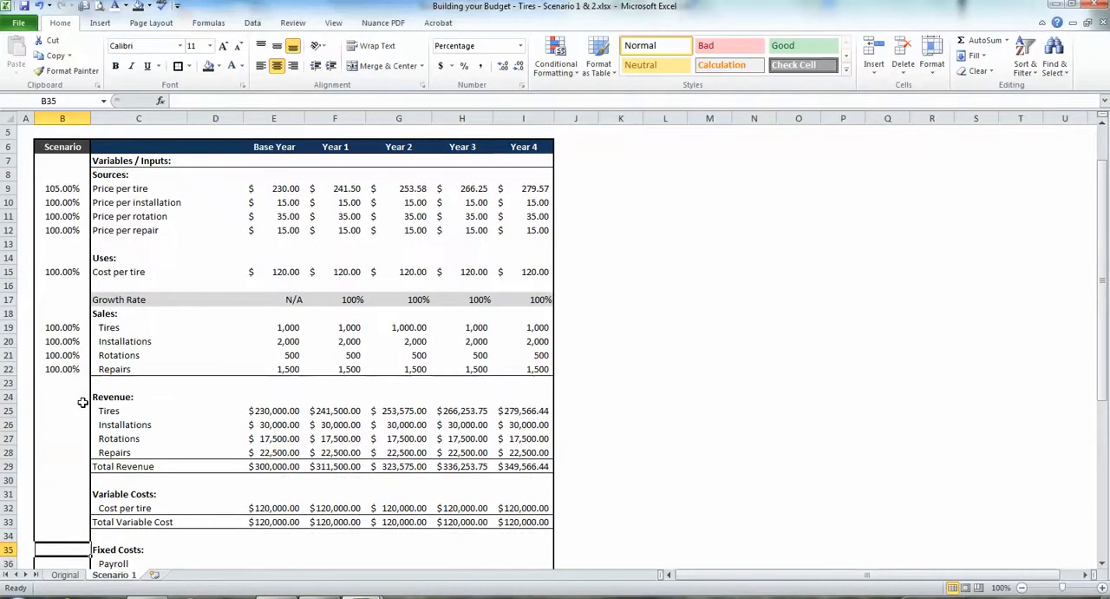
pyautogui.press('Down')
pyautogui.press('Down')
pyautogui.press('Down')
pyautogui.press('Down')
pyautogui.press('Up')
pyautogui.press('Up')
pyautogui.press('Up')
pyautogui.press('Up')
pyautogui.press('Up')
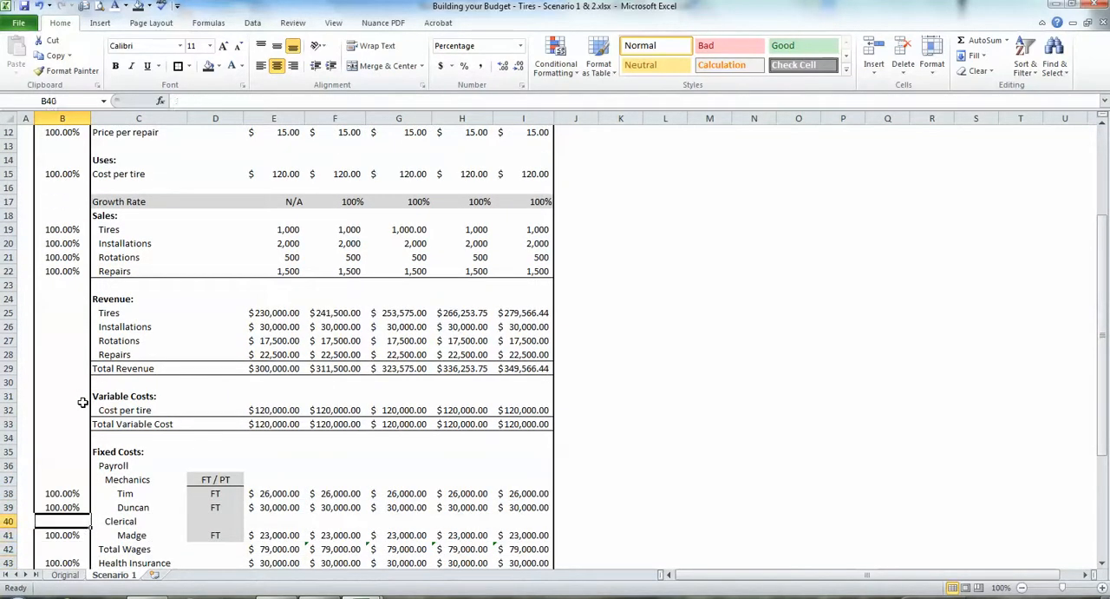
pyautogui.write('103')
pyautogui.press('Return')
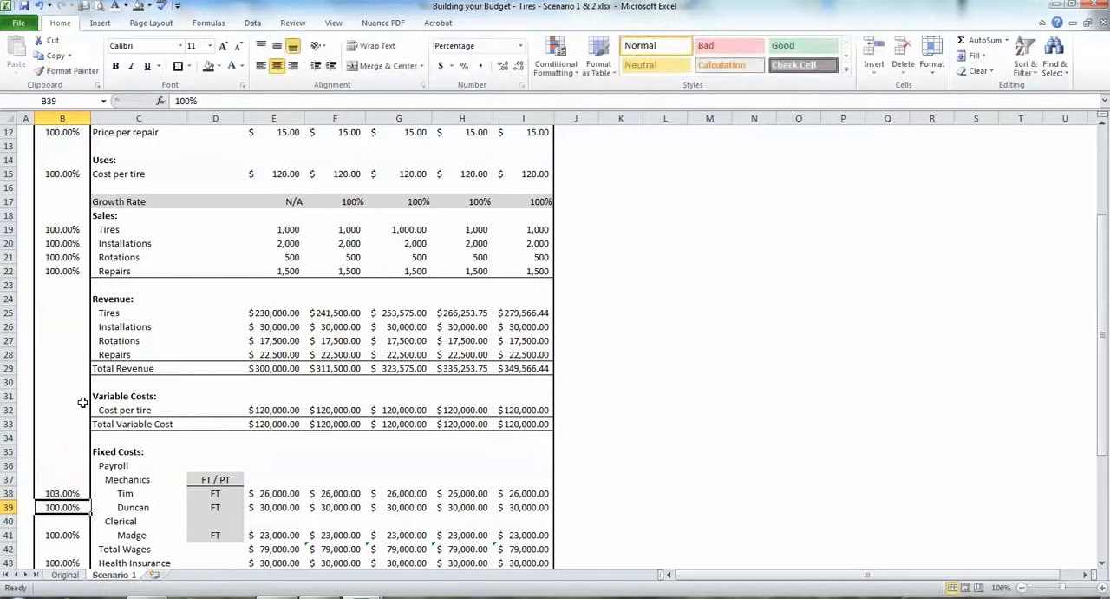
pyautogui.write('103')
pyautogui.press('Return')
pyautogui.press('Return')
pyautogui.write('103')
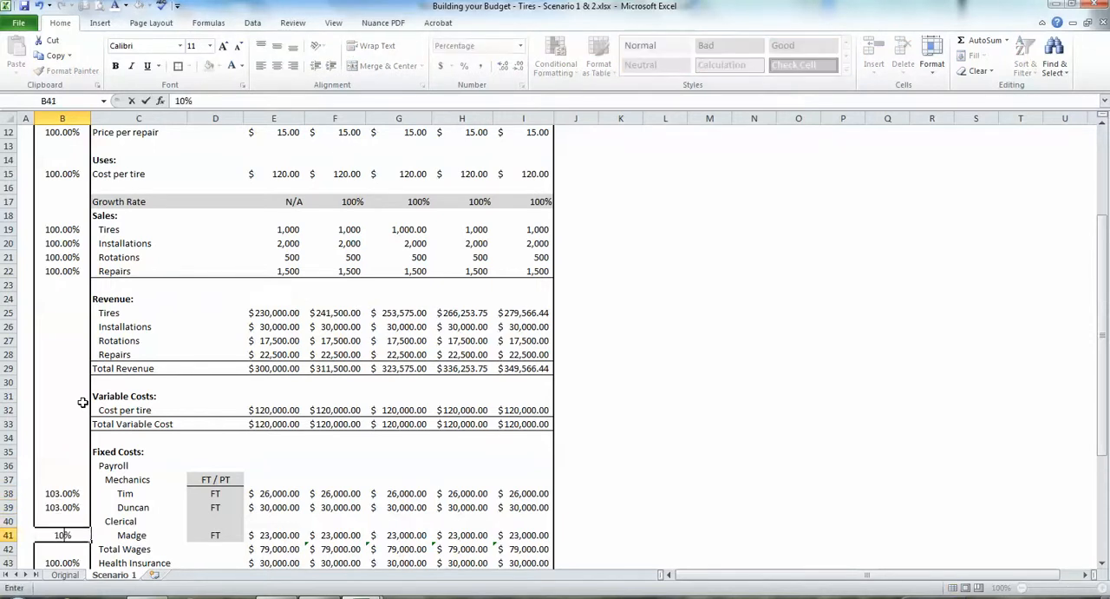
pyautogui.press('Return')
# Examine the payroll rows, comparing the employees' scenario factors with their wages.
pyautogui.press('Up')
pyautogui.press('Up')
pyautogui.press('Up')
pyautogui.press('Up')
pyautogui.press('Right')
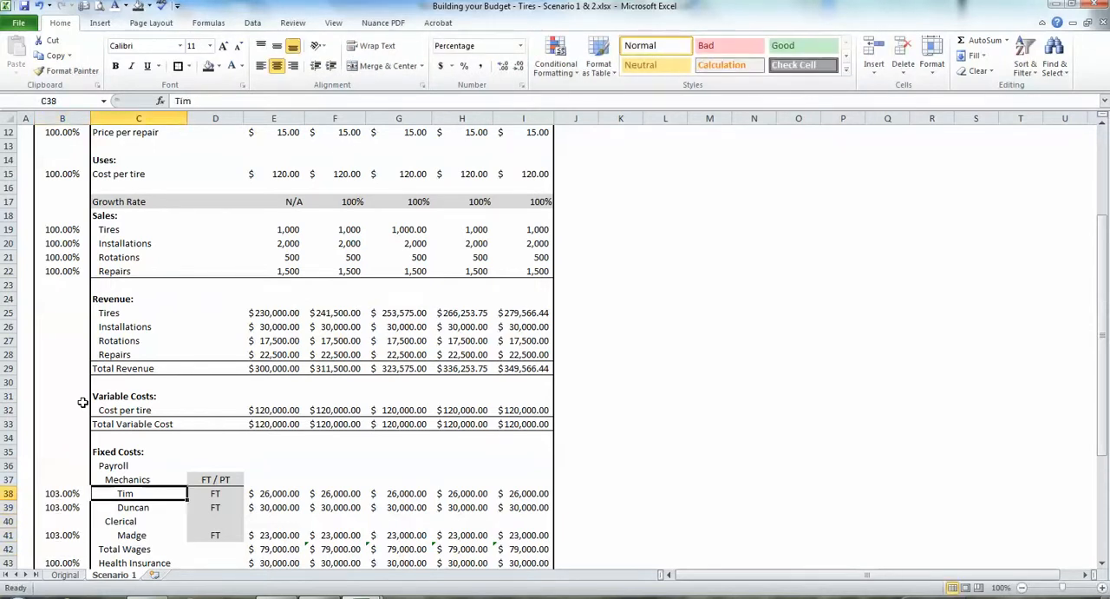
pyautogui.press('Up')
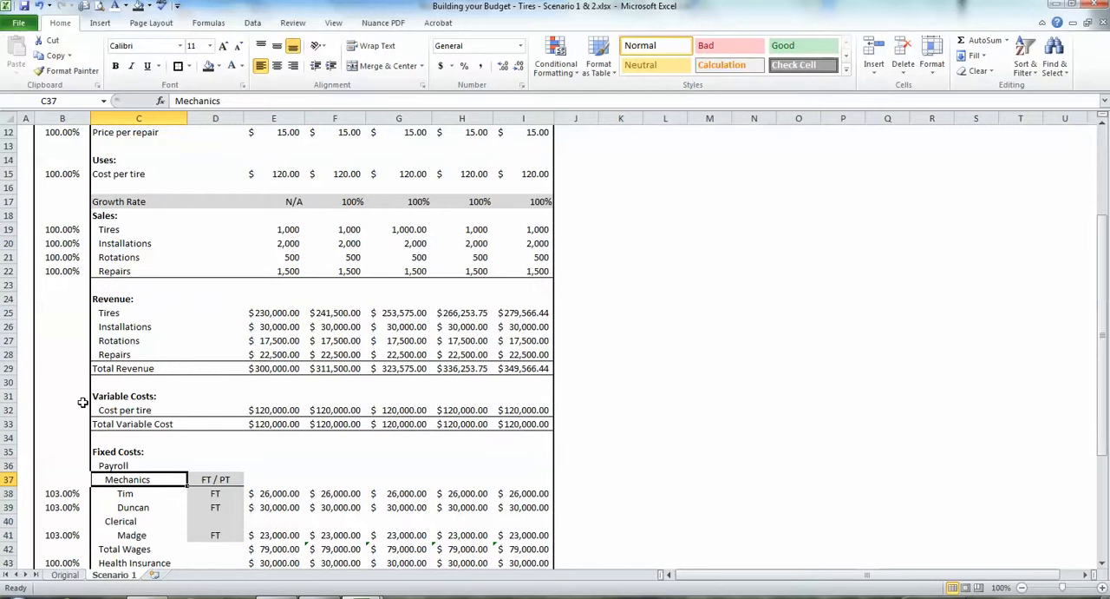
pyautogui.press('Left')
pyautogui.press('Down')
pyautogui.press('Down')
pyautogui.press('Down')
pyautogui.press('Down')
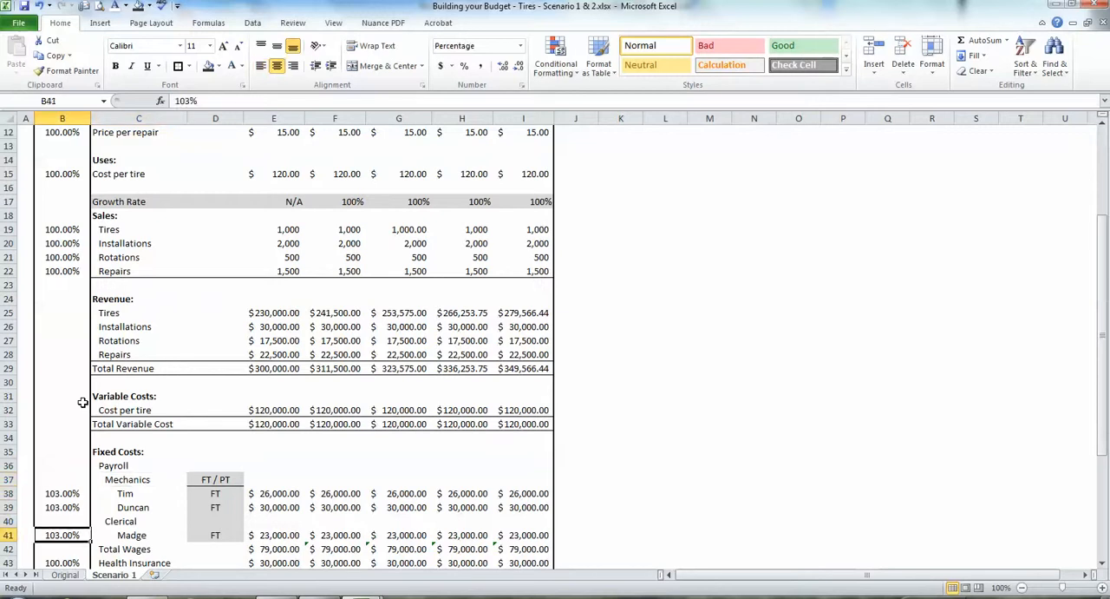
pyautogui.press('Right')
pyautogui.press('Right')
pyautogui.press('Left')
pyautogui.press('Left')
pyautogui.press('Left')
pyautogui.press('Up')
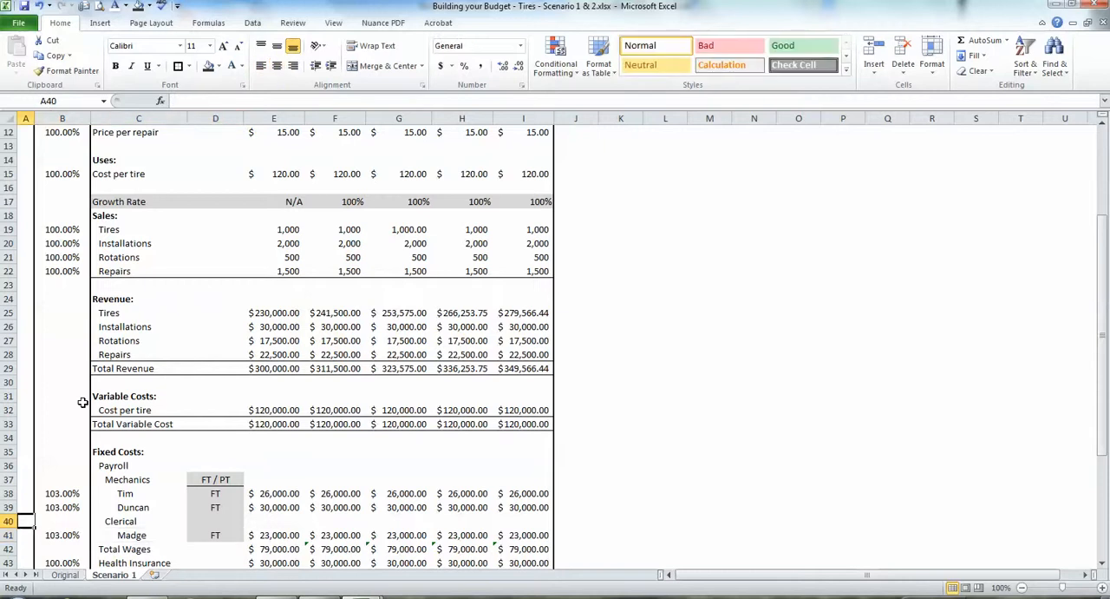
pyautogui.press('Right')
pyautogui.press('Right')
pyautogui.press('Up')
pyautogui.press('Up')
pyautogui.press('Left')
pyautogui.press('Down')
pyautogui.press('Down')
pyautogui.press('Down')
pyautogui.press('Right')
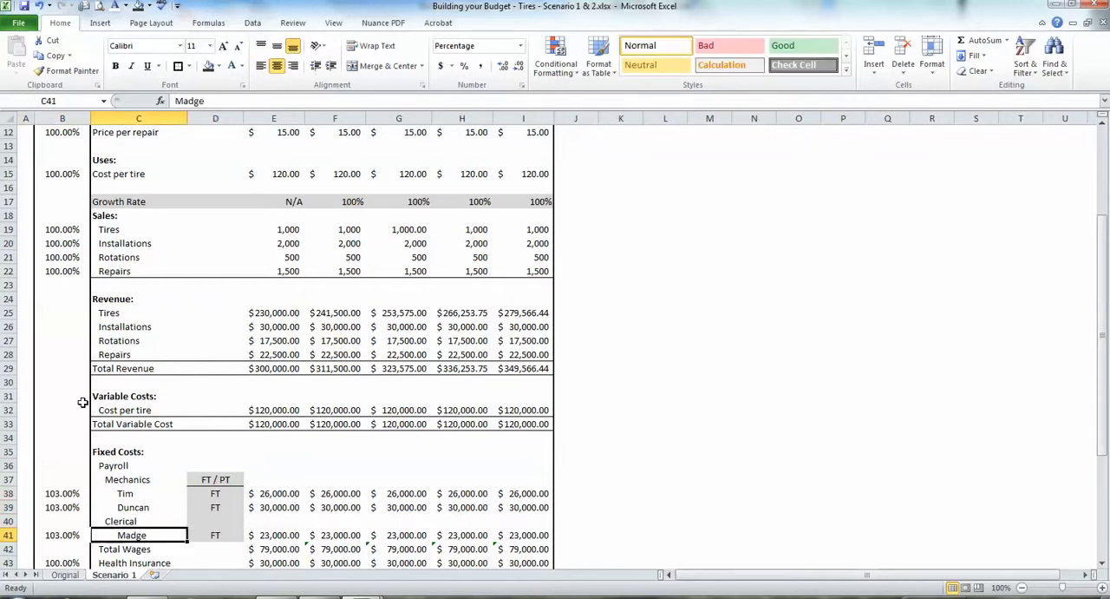
pyautogui.press('Right')
pyautogui.press('Right')
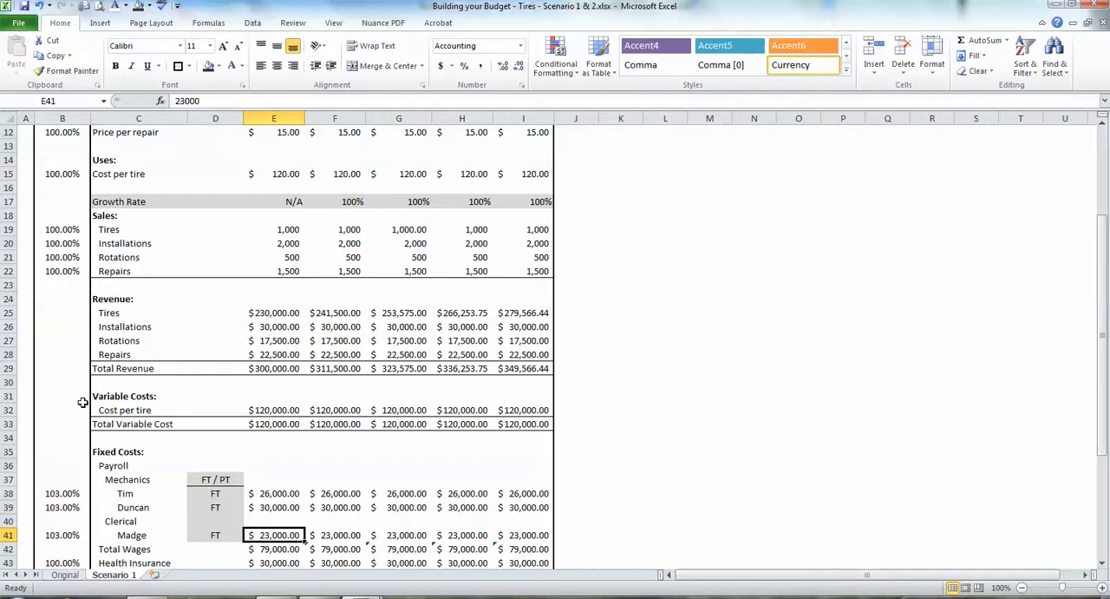
pyautogui.press('Left')
pyautogui.press('Left')
pyautogui.press('Left')
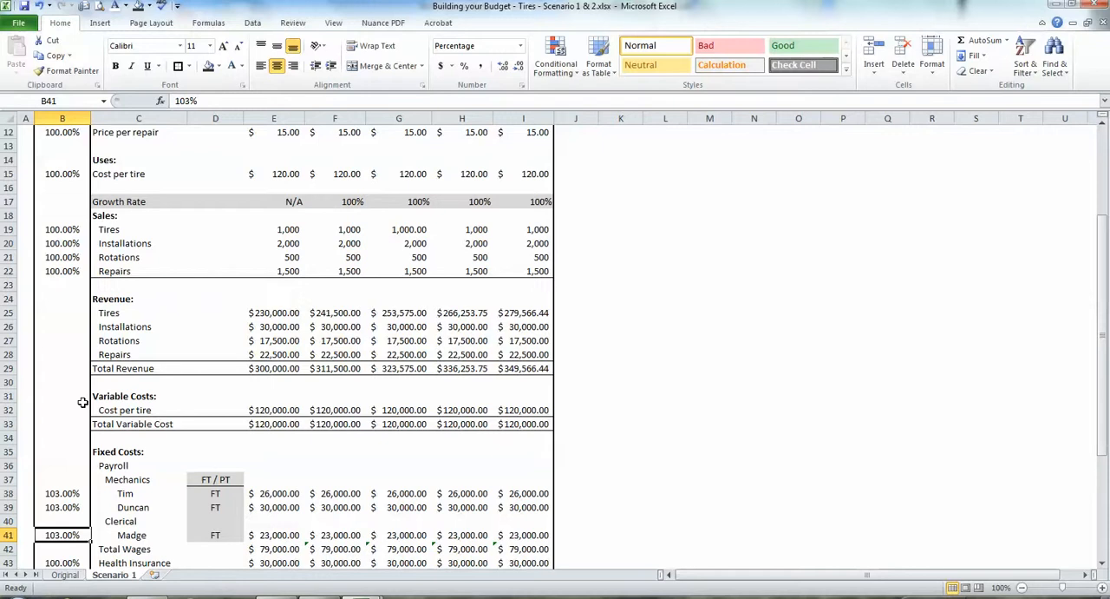
# Set the Growth Rate for Year 1 and Year 2 to 97%.
pyautogui.press('Up')
pyautogui.press('Up')
pyautogui.press('Up')
pyautogui.press('Up')
pyautogui.press('Up')
pyautogui.press('Up')
pyautogui.press('Up')
pyautogui.press('Up')
pyautogui.press('Up')
pyautogui.press('Up')
pyautogui.press('Up')
pyautogui.press('Up')
pyautogui.press('Up')
pyautogui.press('Up')
pyautogui.press('Up')
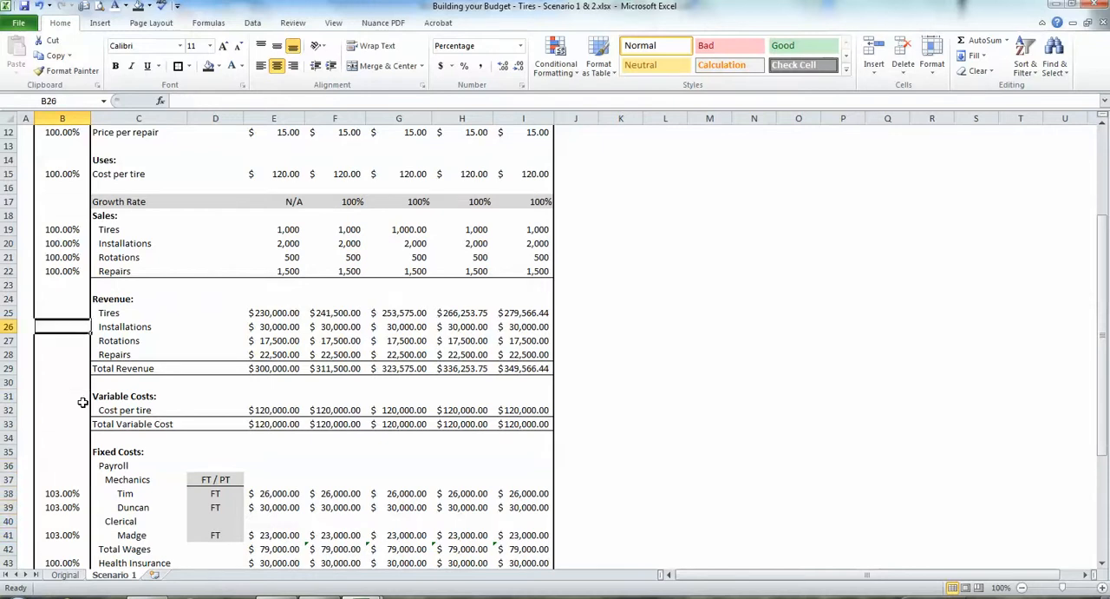
pyautogui.press('Up')
pyautogui.press('Up')
pyautogui.press('Up')
pyautogui.press('Up')
pyautogui.press('Up')
pyautogui.press('Up')
pyautogui.press('Up')
pyautogui.press('Up')
pyautogui.press('Up')
pyautogui.press('Up')
pyautogui.press('Up')
pyautogui.press('Up')
pyautogui.press('Up')
pyautogui.press('Up')
pyautogui.press('Up')
pyautogui.press('Up')
pyautogui.press('Up')
pyautogui.press('Up')
pyautogui.press('Up')
pyautogui.press('Up')
pyautogui.press('Down')
pyautogui.press('Down')
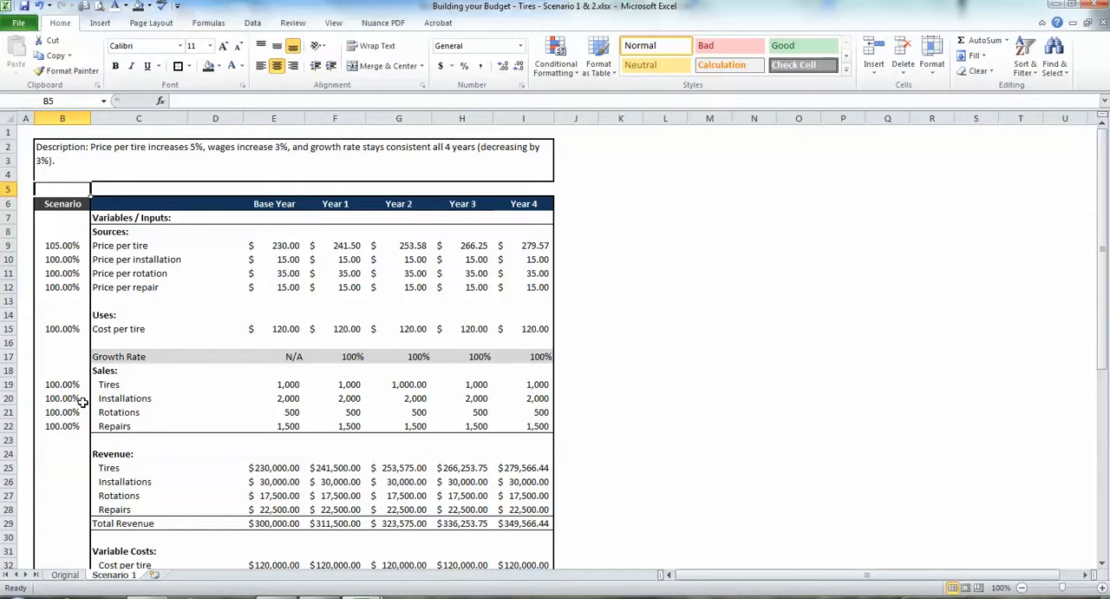
pyautogui.press('Down')
pyautogui.press('Down')
pyautogui.press('Down')
pyautogui.press('Down')
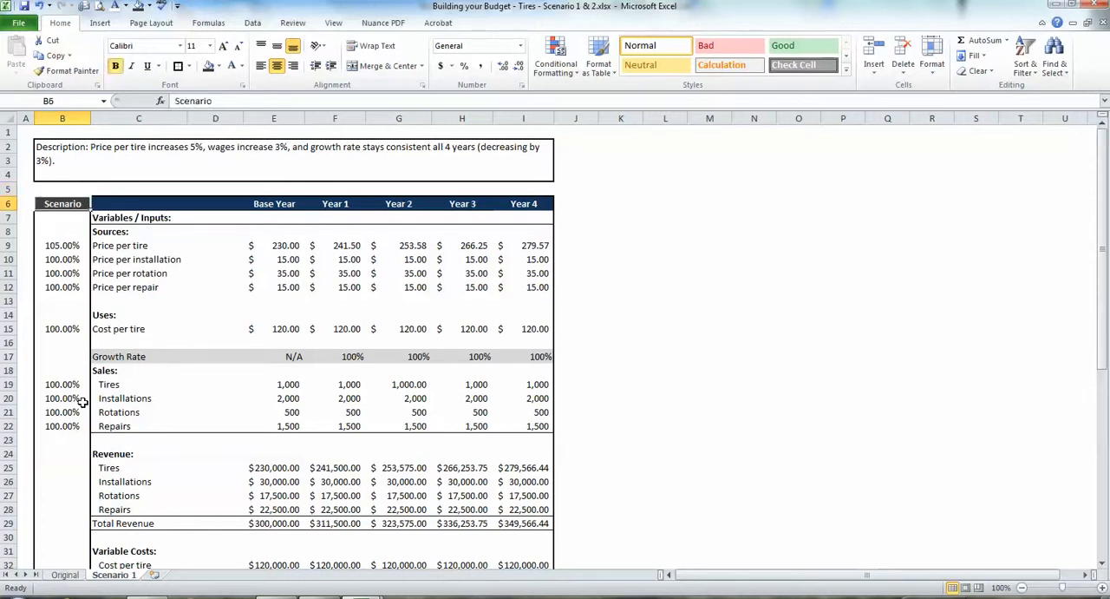
pyautogui.press('Right')
pyautogui.press('Right')
pyautogui.press('Down')
pyautogui.press('Down')
pyautogui.press('Down')
pyautogui.press('Down')
pyautogui.press('Down')
pyautogui.press('Down')
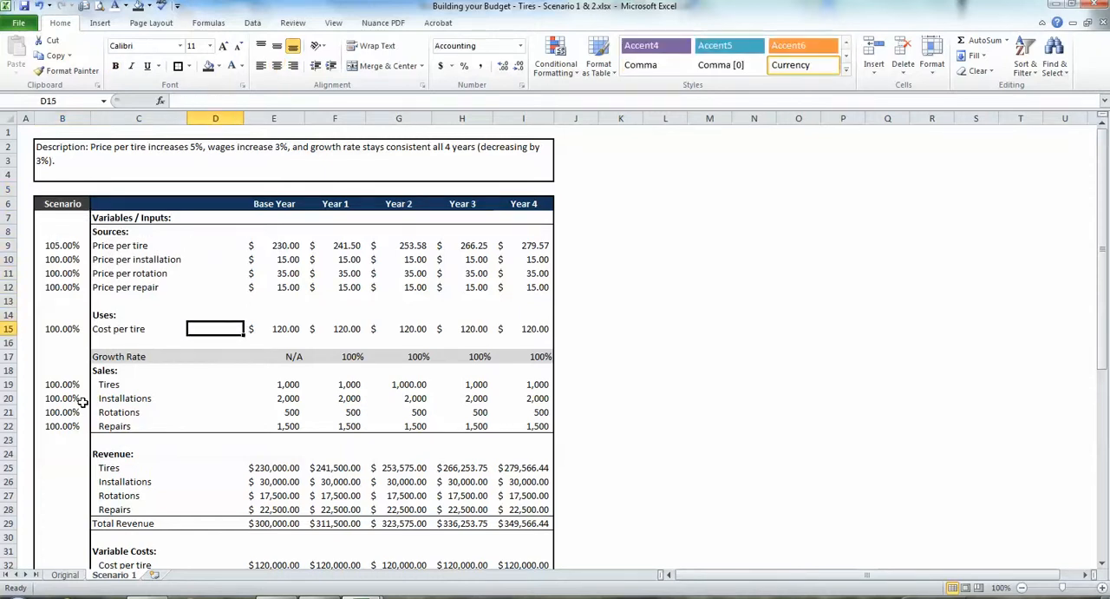
pyautogui.press('Down')
pyautogui.press('Right')
pyautogui.press('Right')
pyautogui.press('Down')
pyautogui.press('Left')
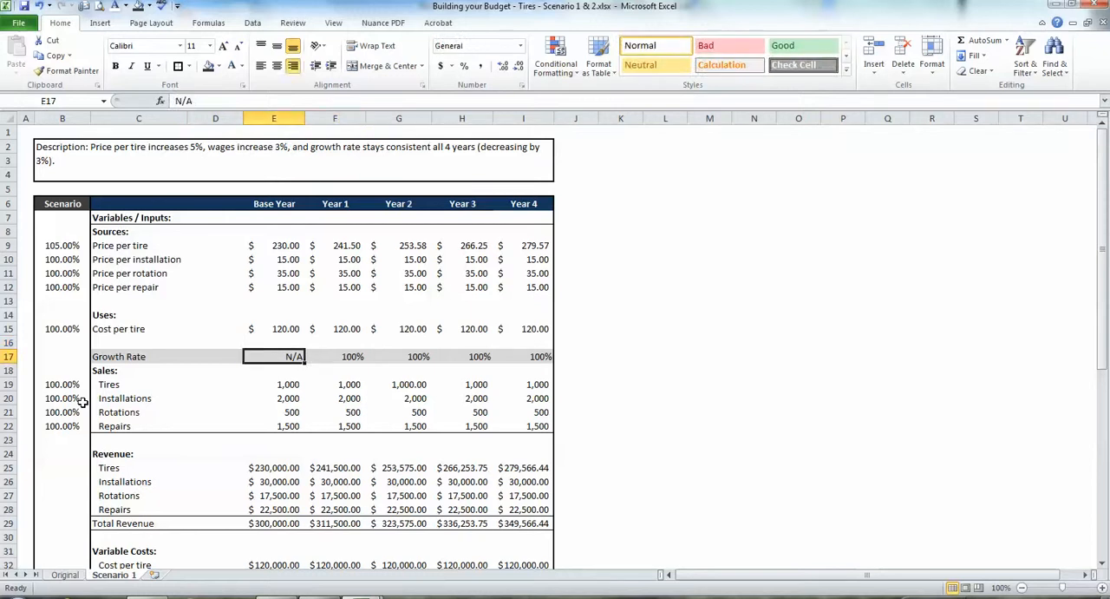
pyautogui.press('Right')
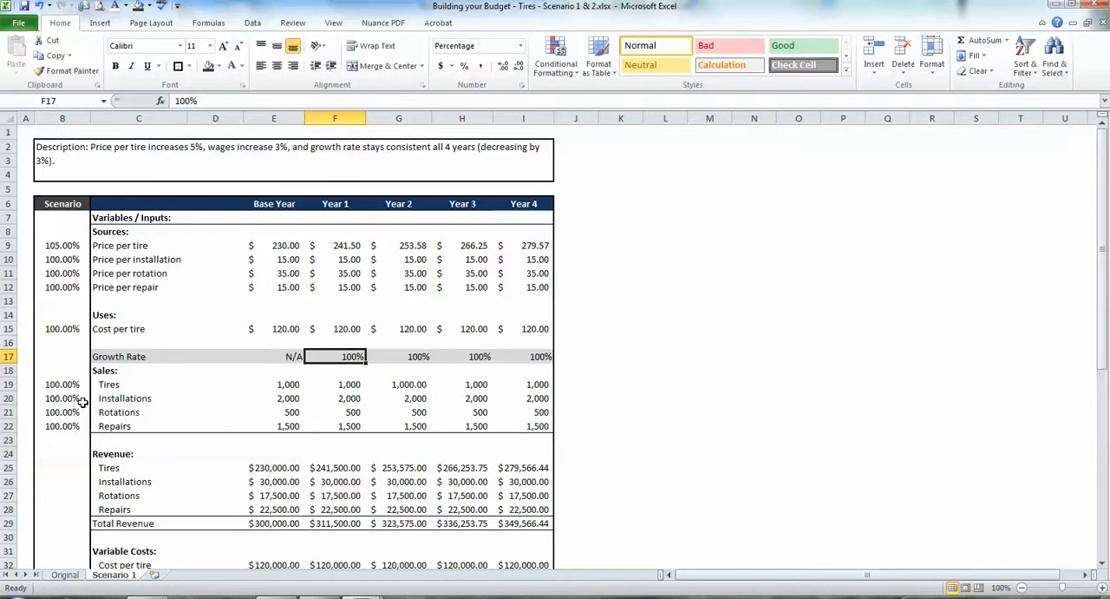
pyautogui.press('Right')
pyautogui.press('Left')
pyautogui.write('97')
pyautogui.press('Right')
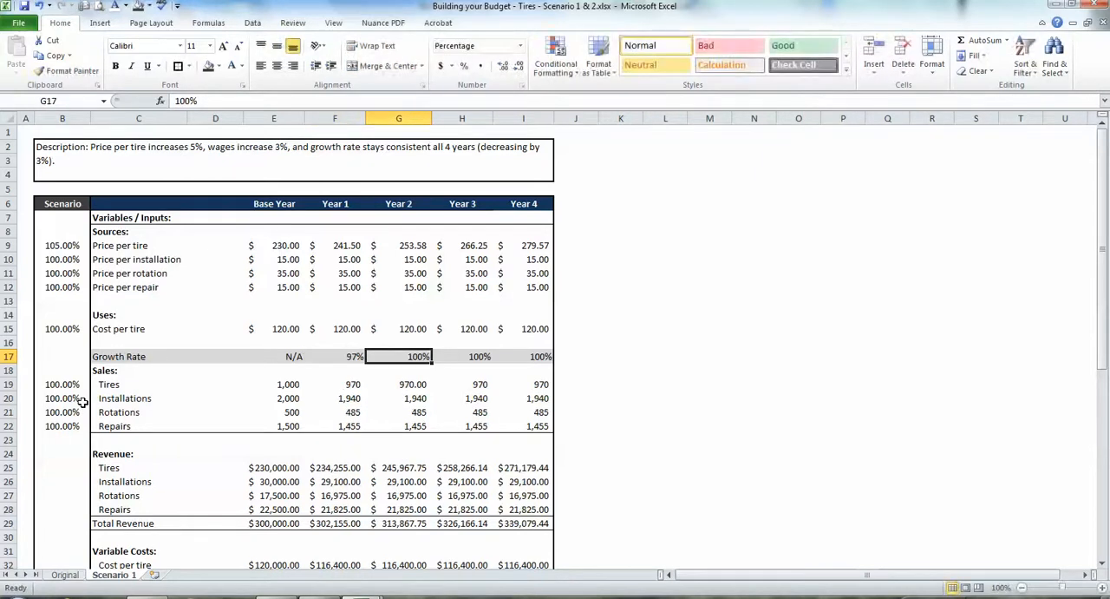
pyautogui.write('97')
pyautogui.press('Right')
pyautogui.write('9')
pyautogui.press('Right')
pyautogui.write('7')
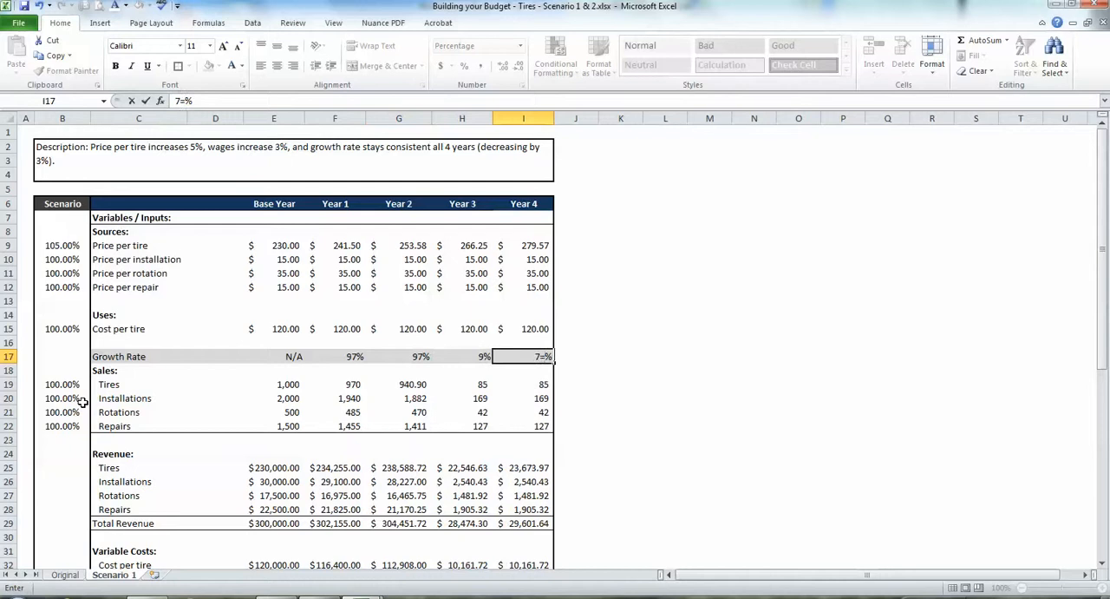
pyautogui.press('Return')
# Set the Growth Rate for Year 3 and Year 4 to 97%.
pyautogui.press('Up')
pyautogui.press('Right')
pyautogui.press('Right')
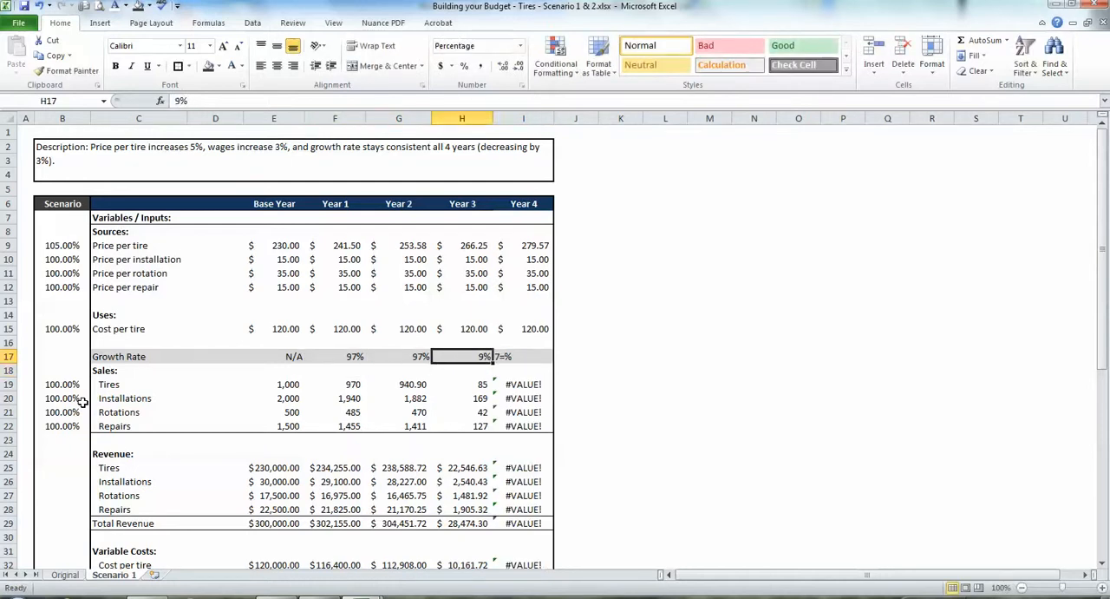
pyautogui.write('97')
pyautogui.press('Tab')
pyautogui.write('97')
pyautogui.press('Return')
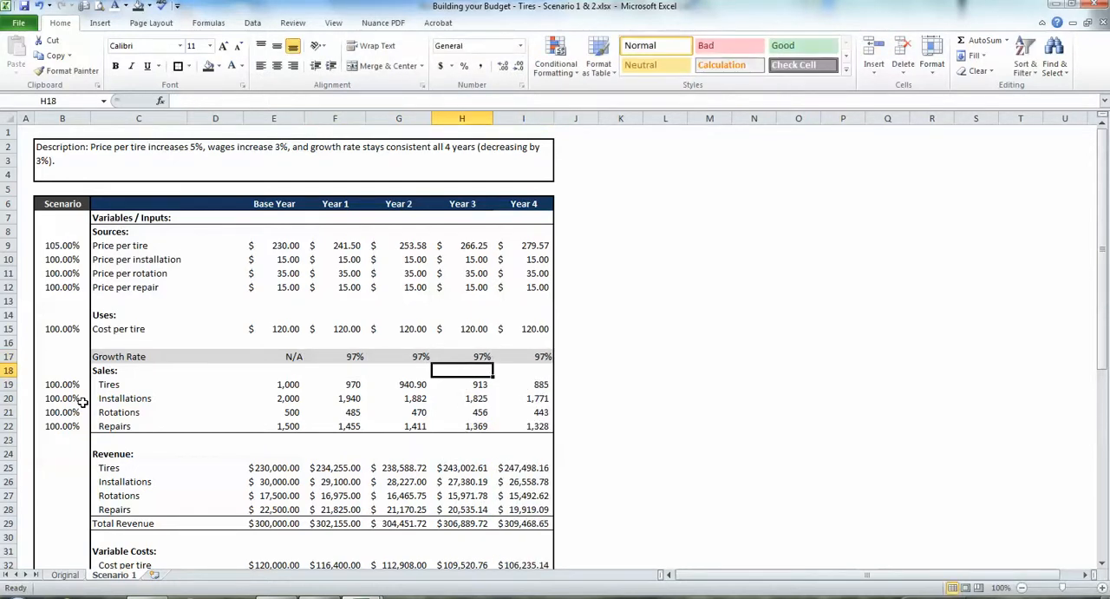
# Review how the projected Sales quantities and their formulas follow the Growth Rate from Year 1 to Year 4.
pyautogui.press('Down')
pyautogui.press('Right')
pyautogui.press('Right')
pyautogui.press('Left')
pyautogui.press('Left')
pyautogui.press('Left')
pyautogui.press('Left')
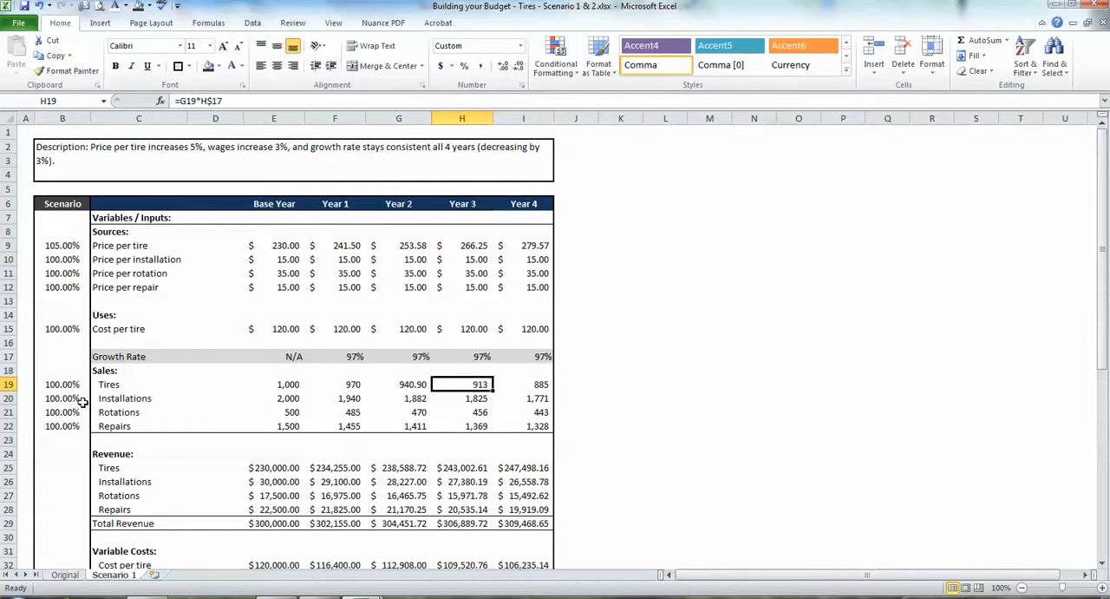
pyautogui.press('Down')
pyautogui.press('Down')
pyautogui.press('Down')
pyautogui.press('Up')
pyautogui.press('Up')
pyautogui.press('Up')
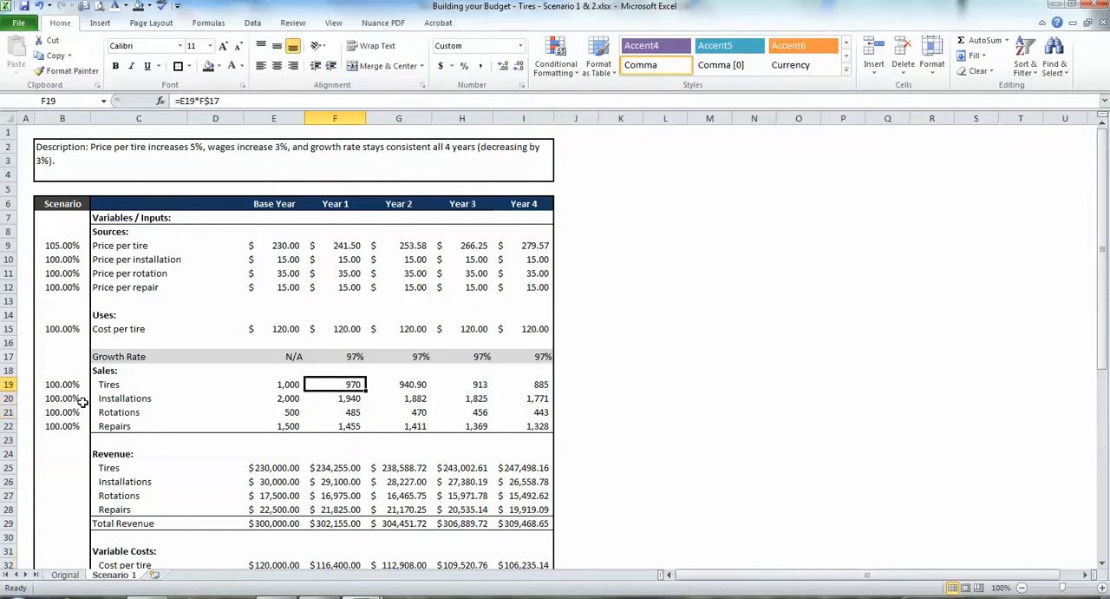
pyautogui.press('Right')
pyautogui.press('Right')
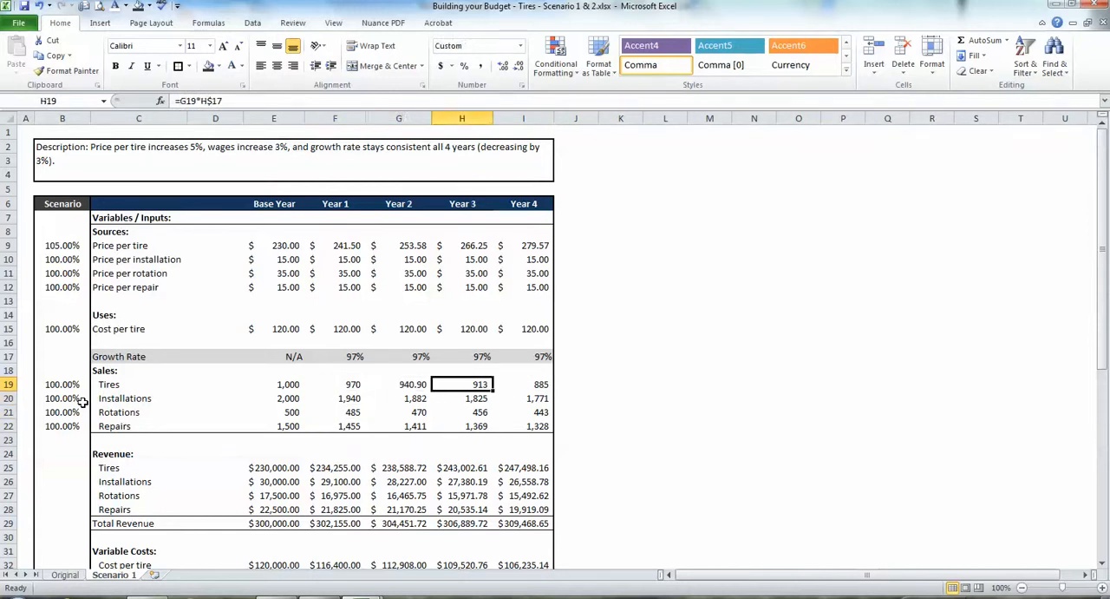
pyautogui.press('Right')
pyautogui.press('Up')
pyautogui.press('Up')
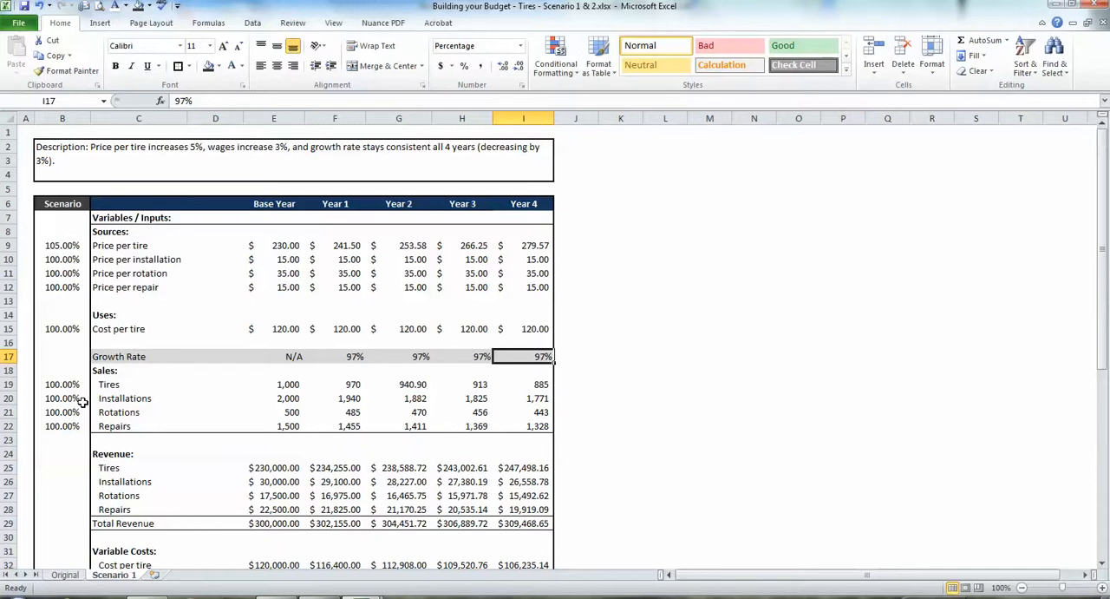
pyautogui.press('Down')
pyautogui.press('Down')
pyautogui.press('Left')
pyautogui.press('Left')
pyautogui.press('Left')
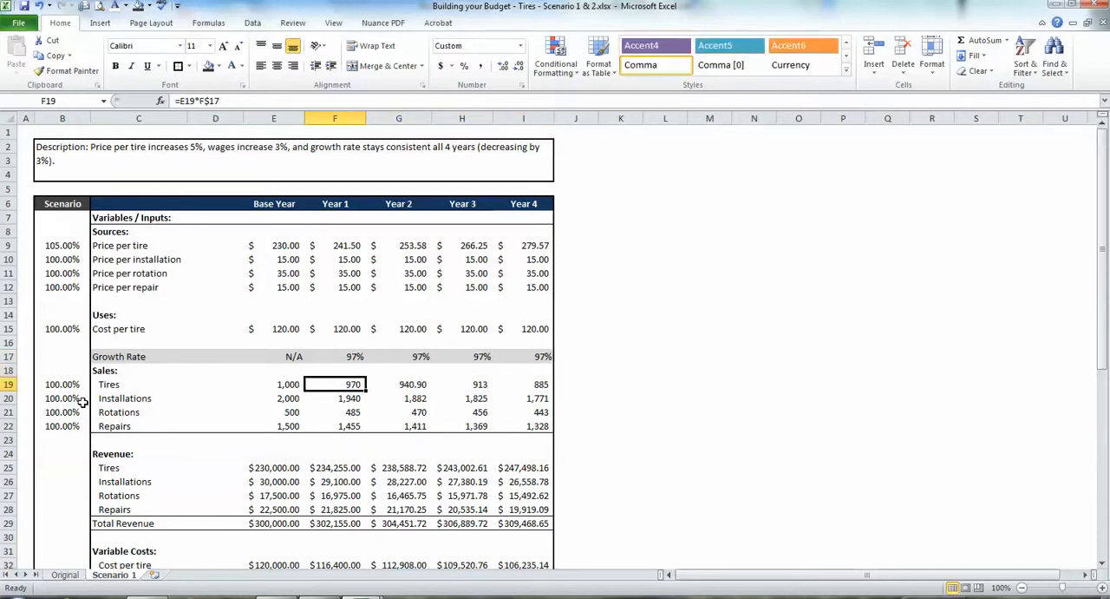
# Check the Sales rows' Year 1 and Year 4 quantities and the growth formulas behind them.
pyautogui.press('Down')
pyautogui.press('Down')
pyautogui.press('Down')
pyautogui.press('Right')
pyautogui.press('Right')
pyautogui.press('Right')
pyautogui.press('Up')
pyautogui.press('Up')
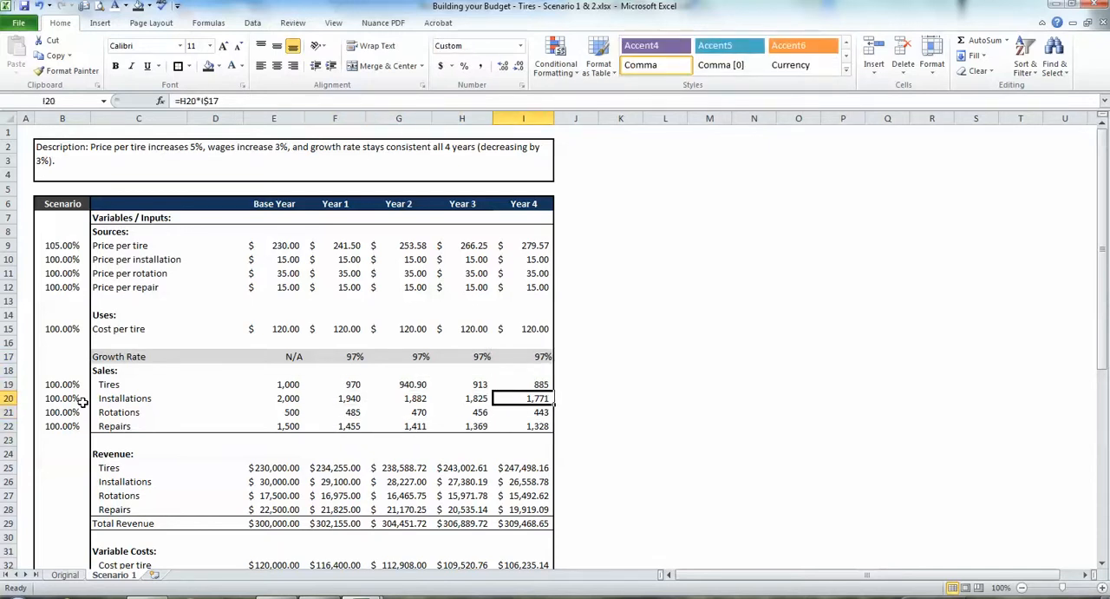
pyautogui.press('Up')
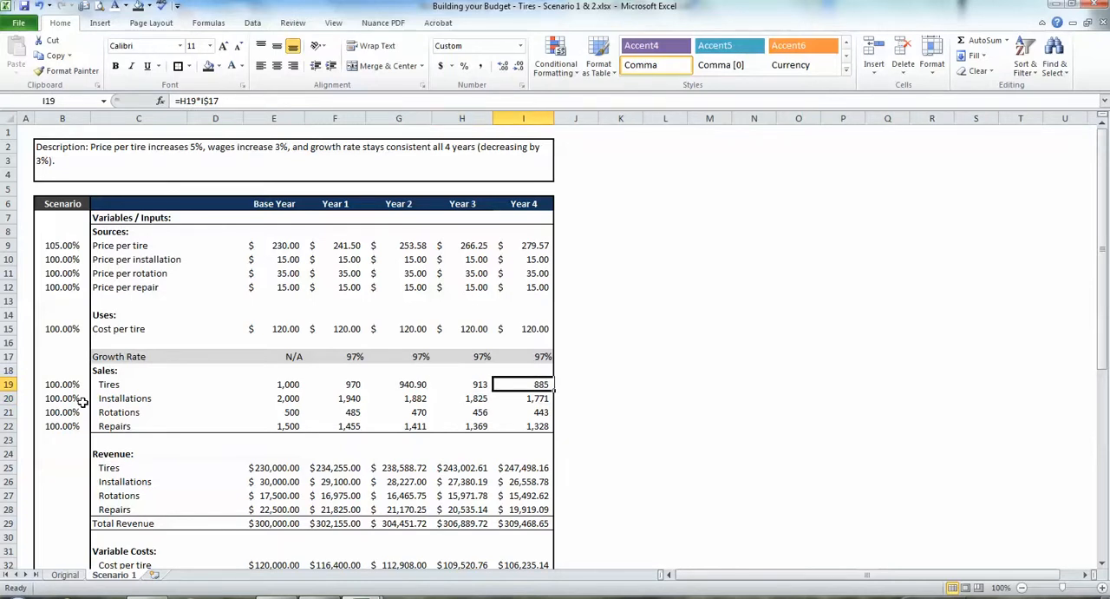
# Set the Growth Rate back to 100% for Year 1 through Year 4.
pyautogui.press('Up')
pyautogui.press('Up')
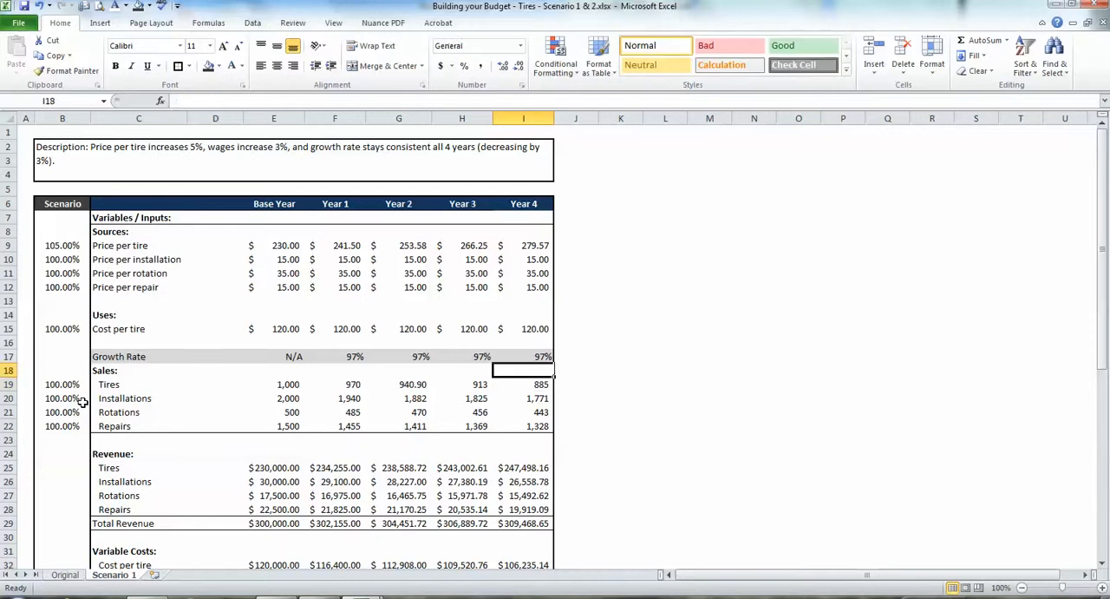
pyautogui.write('100')
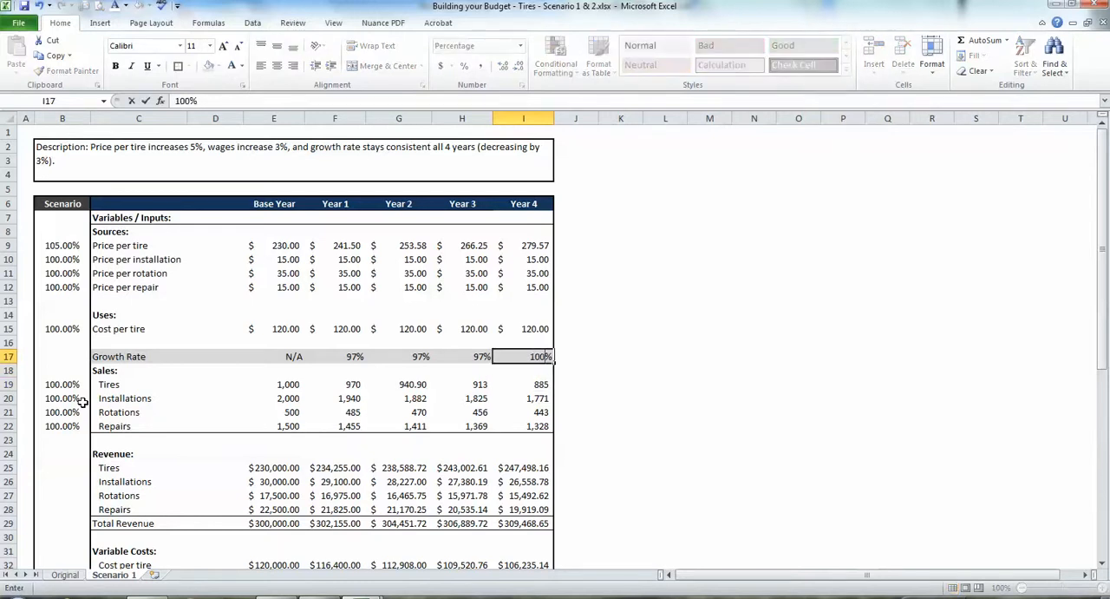
pyautogui.press('Left')
pyautogui.write('10')
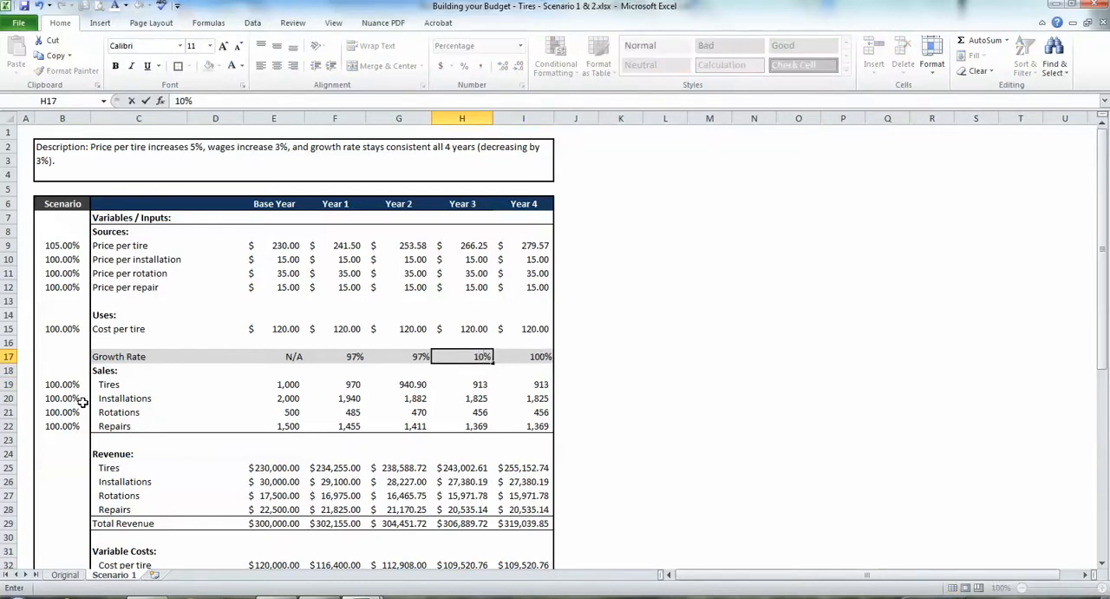
pyautogui.write('0')
pyautogui.press('Left')
pyautogui.write('100')
pyautogui.press('Left')
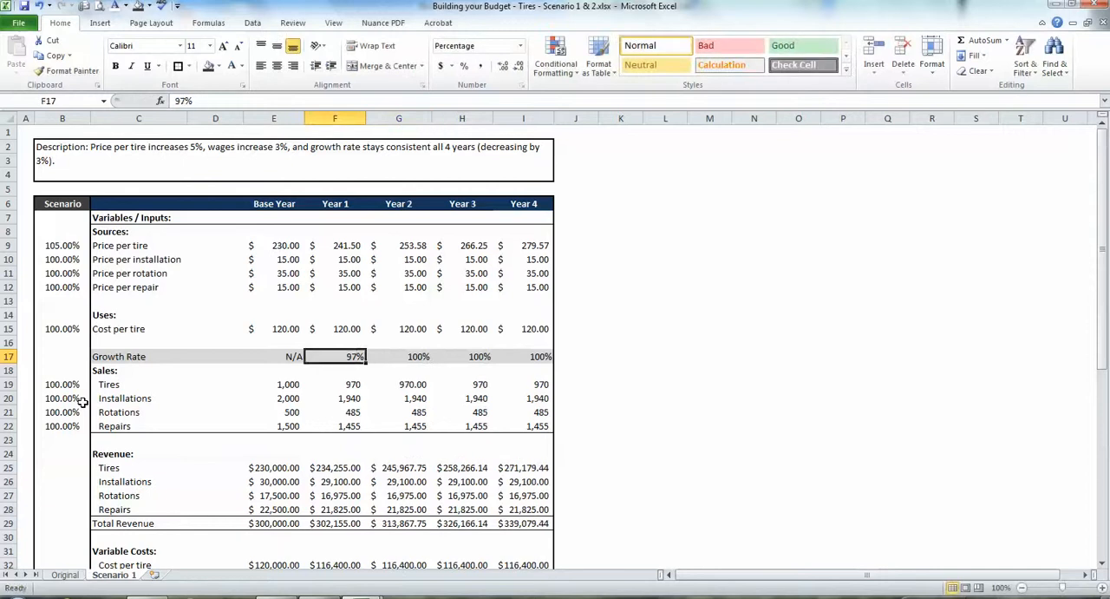
pyautogui.write('1,00')
pyautogui.press('Return')
# Set the Scenario factors for Tires, Installations and Rotations in the Sales section to 97%.
pyautogui.press('Down')
pyautogui.press('Left')
pyautogui.press('Down')
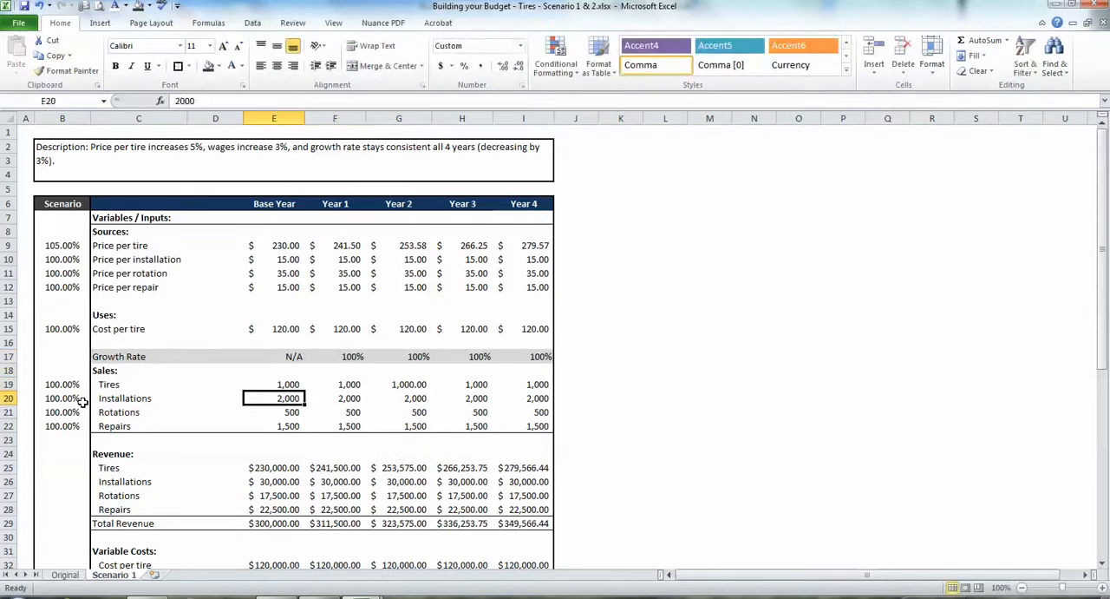
pyautogui.press('Left')
pyautogui.press('Left')
pyautogui.press('Left')
pyautogui.press('Up')
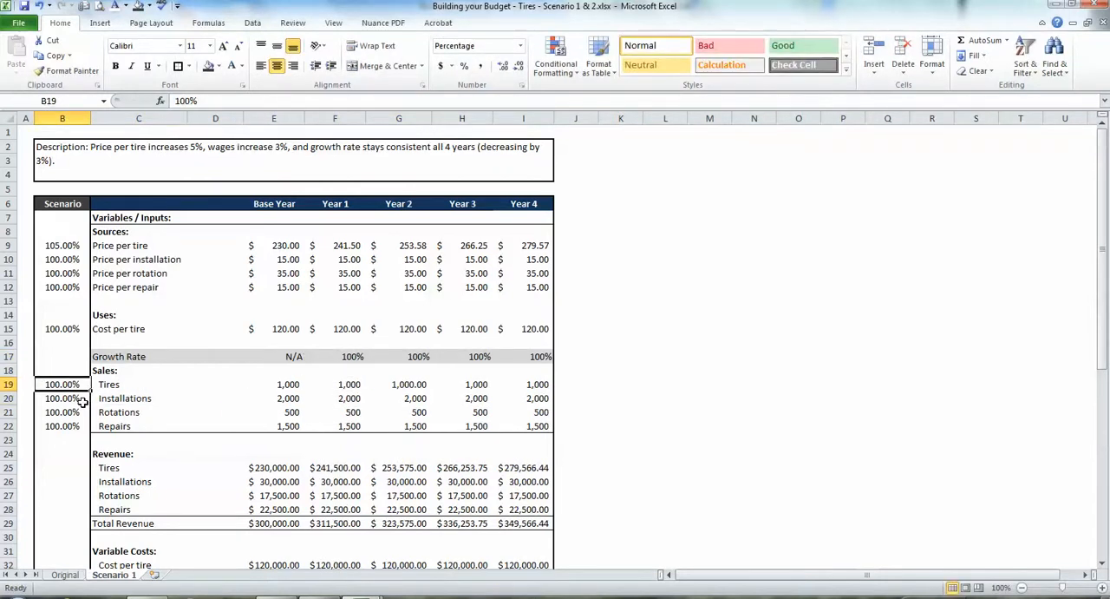
pyautogui.write('97')
pyautogui.press('Return')
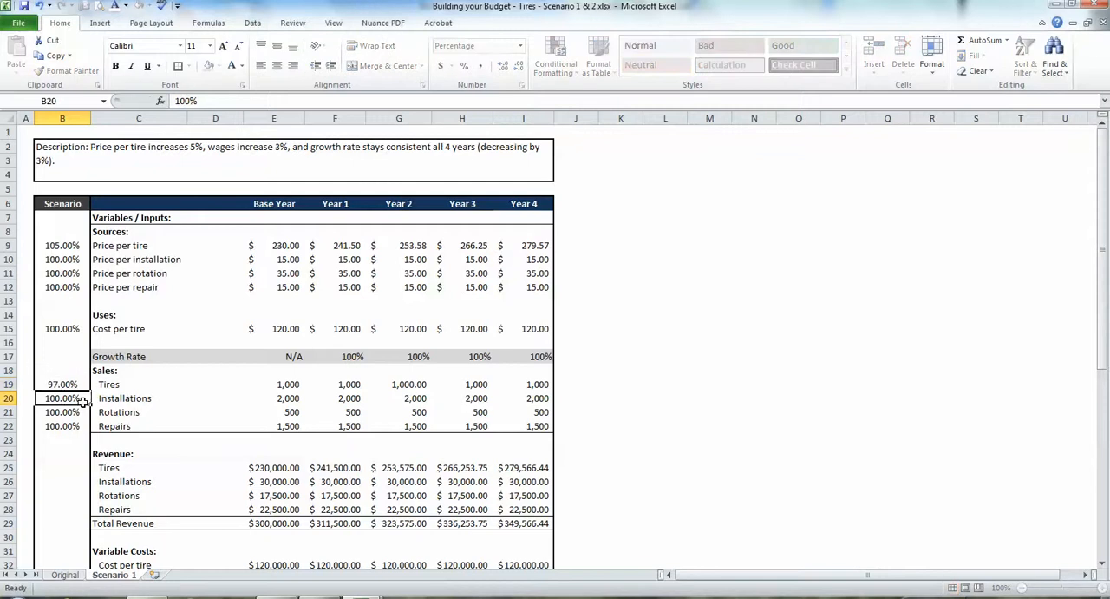
pyautogui.write('97')
pyautogui.press('Return')
pyautogui.write('97')
pyautogui.press('Return')
# Set the Scenario factor for Repairs sales to 97% and clear the stray entry in the cell below it.
pyautogui.write('9')
pyautogui.press('Return')
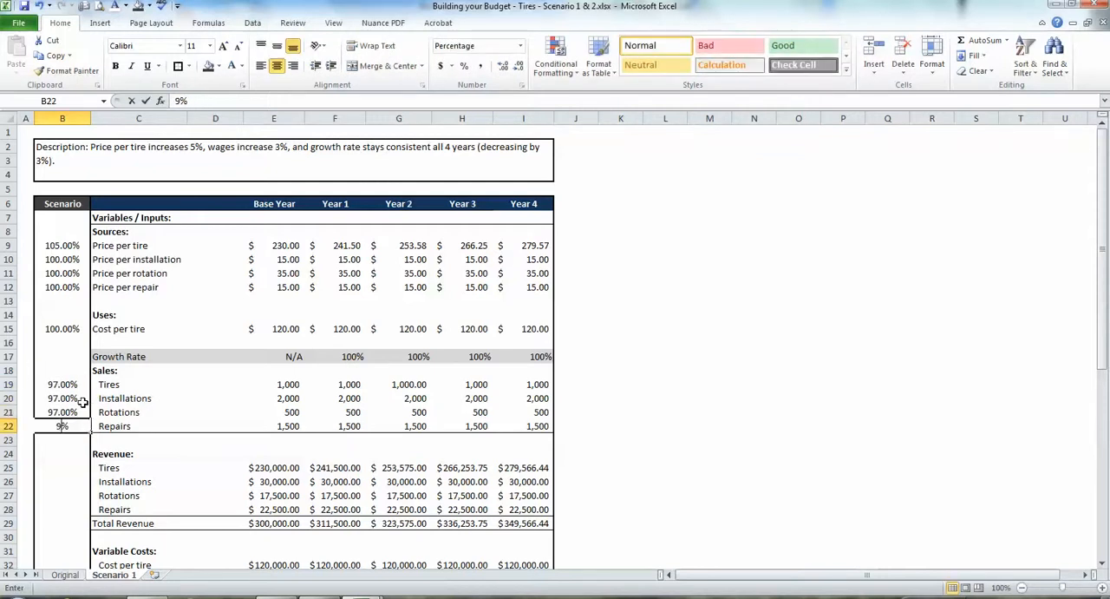
pyautogui.write('7')
pyautogui.hotkey('ctrl', 'Return')
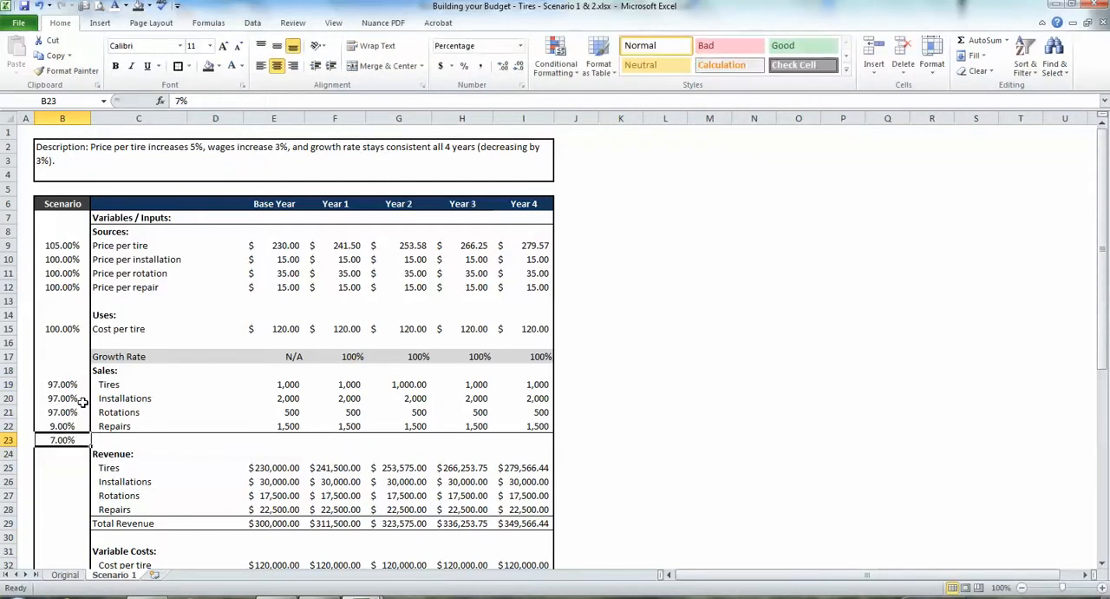
pyautogui.press('BackSpace')
pyautogui.press('Return')
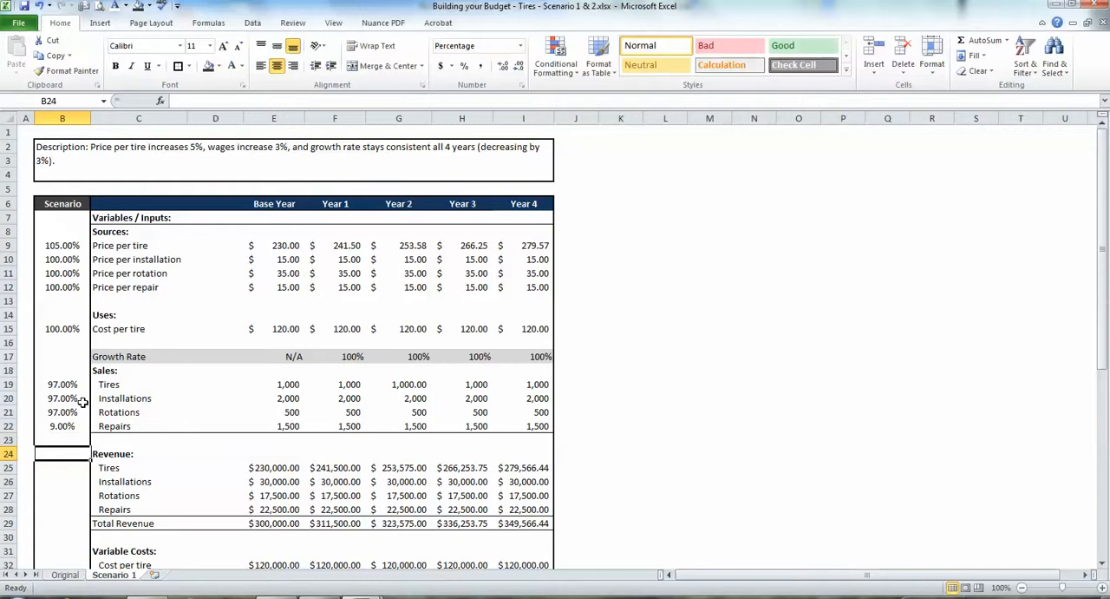
pyautogui.press('Up')
pyautogui.press('Up')
pyautogui.press('Up')
pyautogui.press('Return')
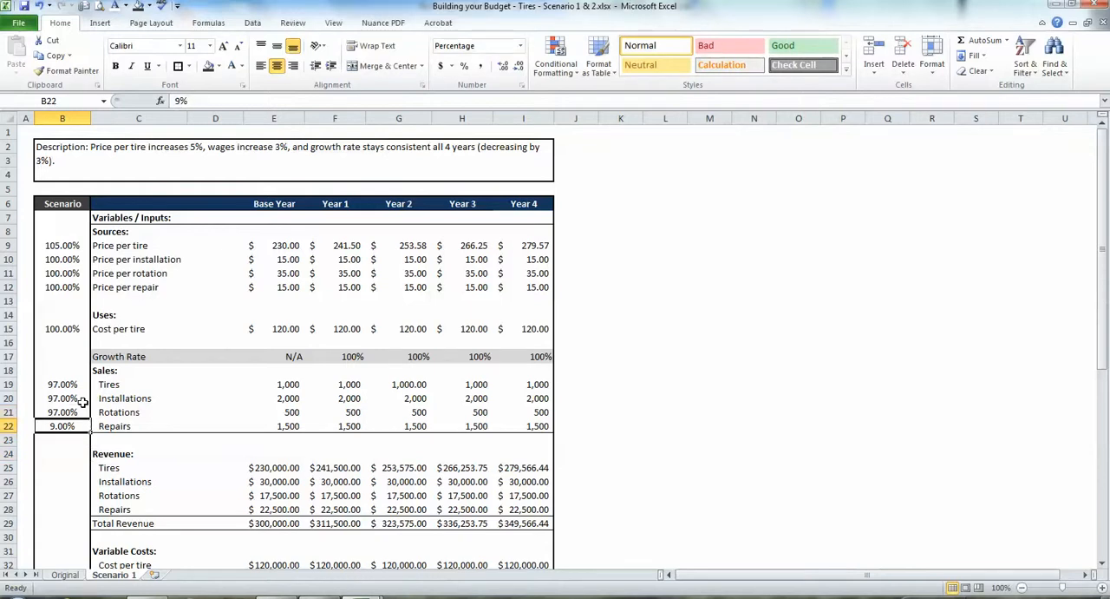
pyautogui.write('97')
pyautogui.press('Return')
pyautogui.press('Return')
# Extend the Year 1 Tires sales formula to include its column-locked Scenario factor, giving =E19*F$17*$B19.
pyautogui.press('Up')
pyautogui.press('Up')
pyautogui.press('Up')
pyautogui.press('Up')
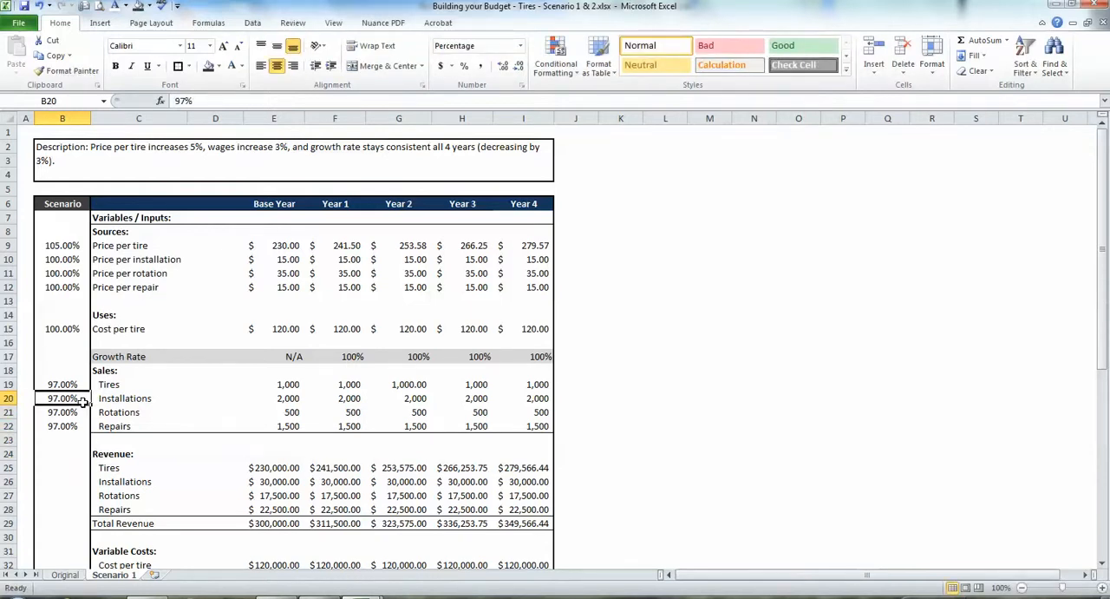
pyautogui.press('Right')
pyautogui.press('Right')
pyautogui.press('Right')
pyautogui.press('Up')
pyautogui.press('Right')
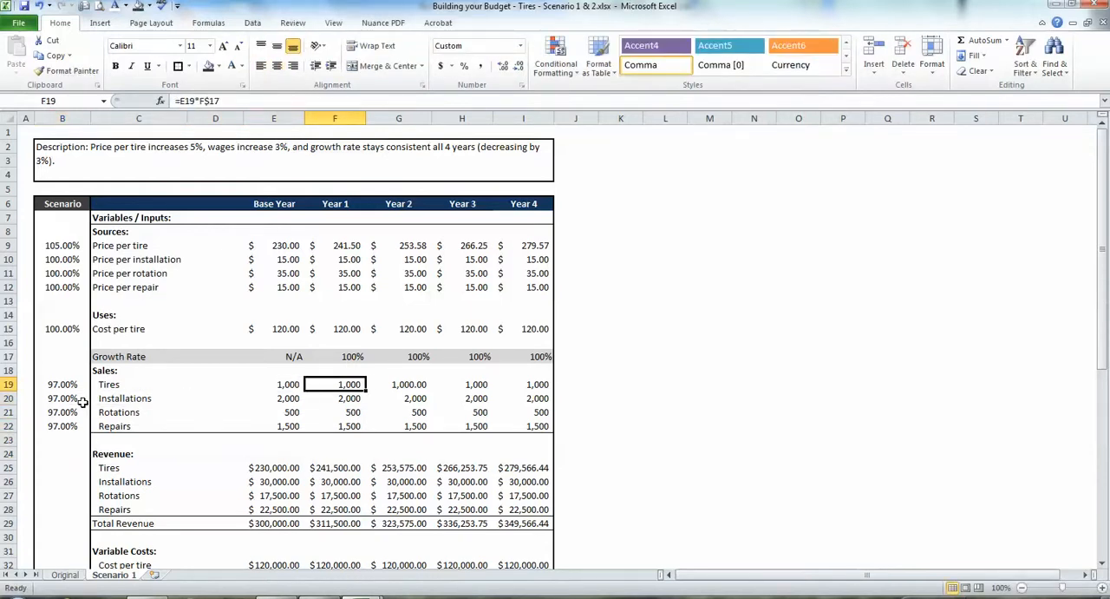
pyautogui.press('F2')
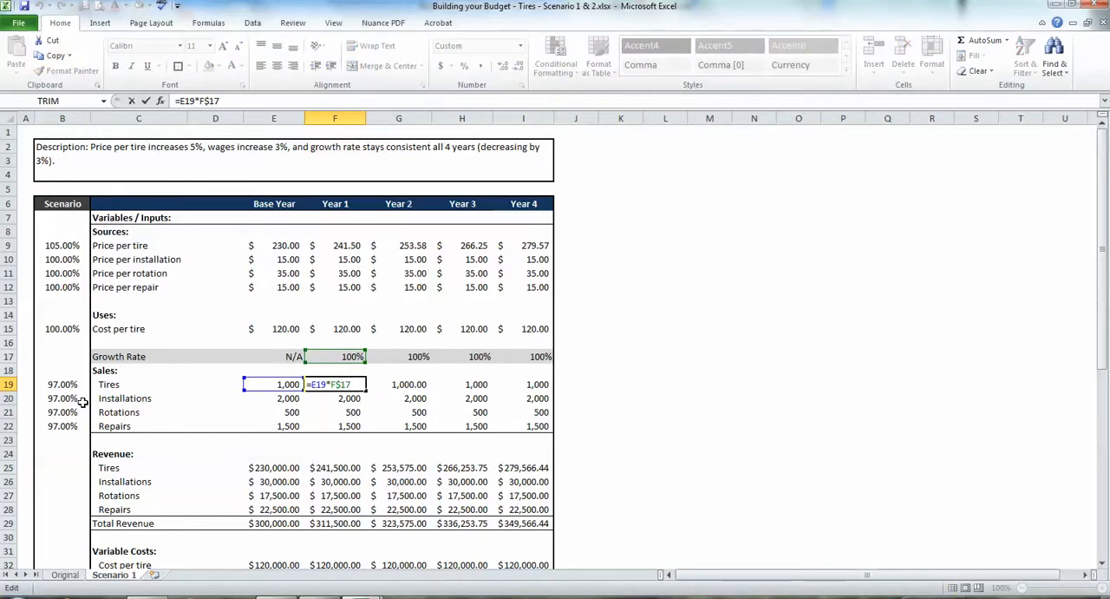
pyautogui.write('*')
pyautogui.click(74, 384)
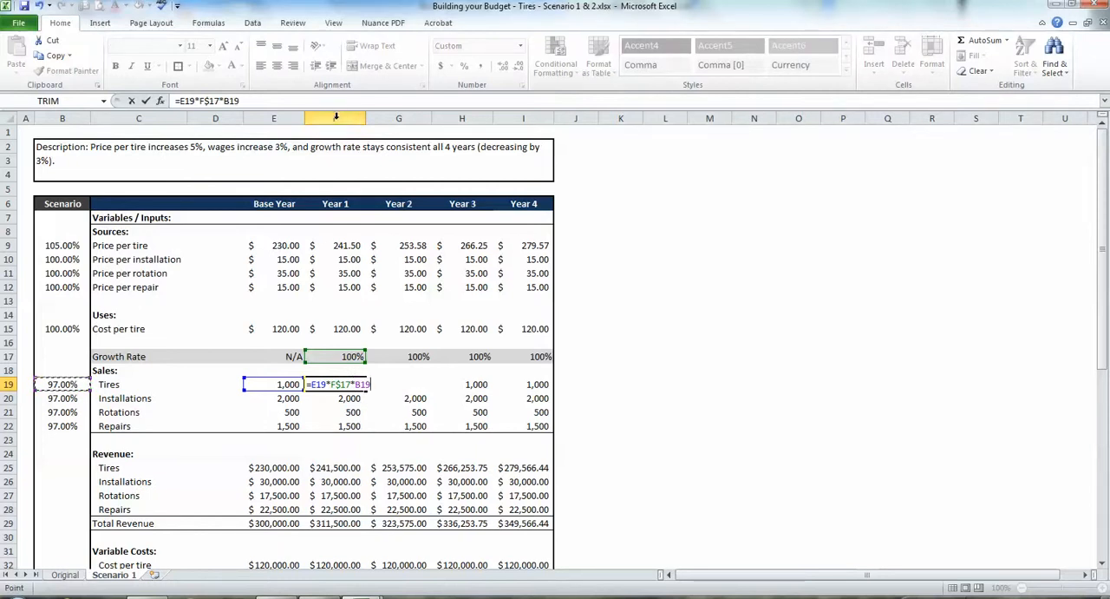
pyautogui.click(224, 101)
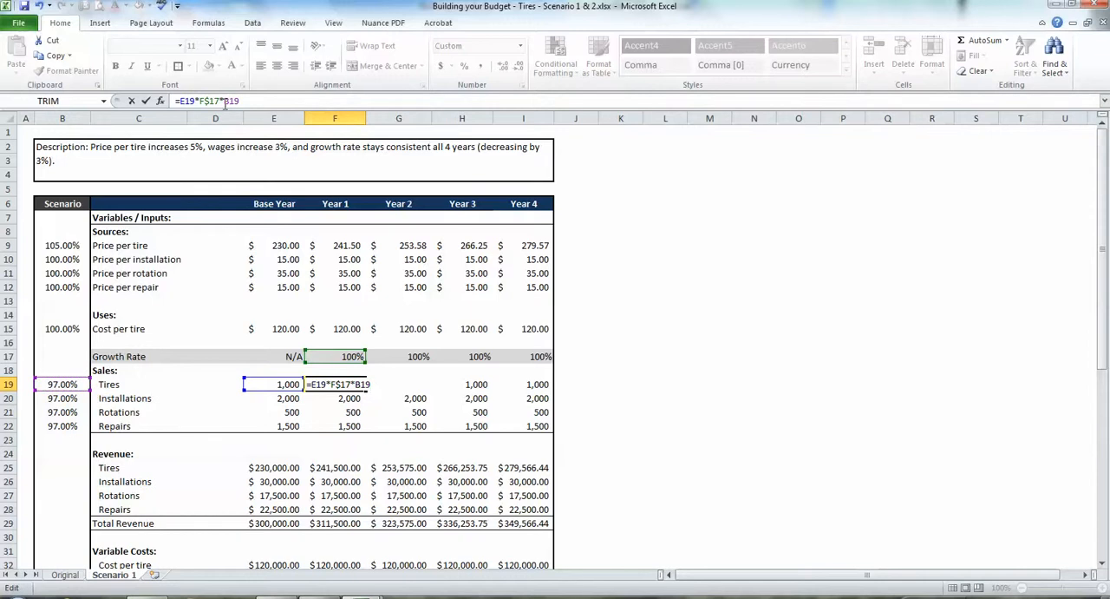
pyautogui.write('$')
pyautogui.hotkey('ctrl', 'Return')
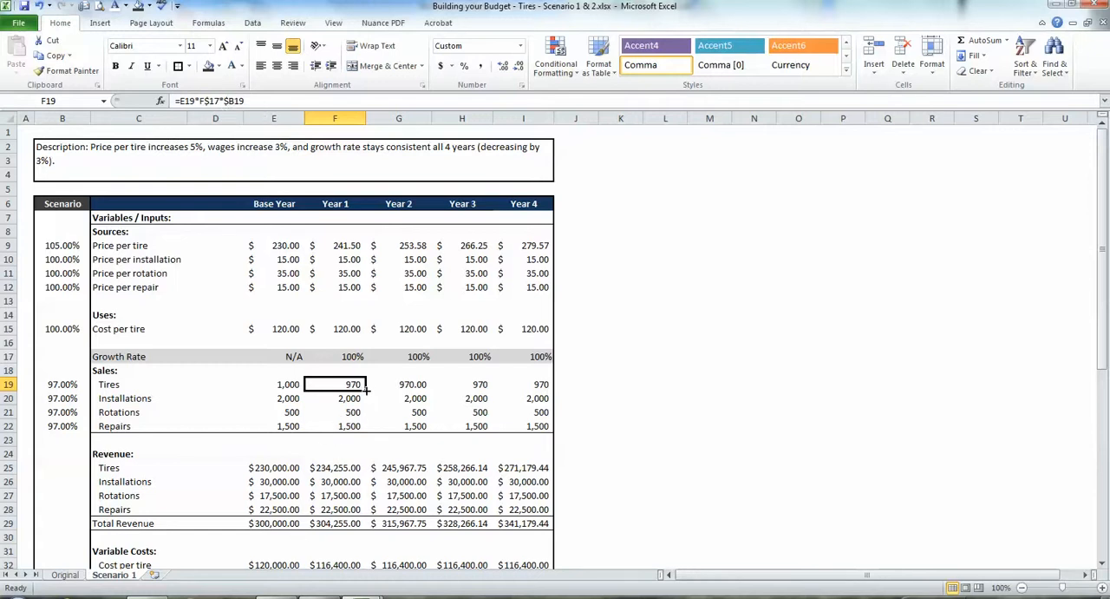
# Fill the Year 1 Tires sales formula across to Year 4 and down through the Repairs row.
pyautogui.moveTo(366, 390); pyautogui.dragTo(568, 405)
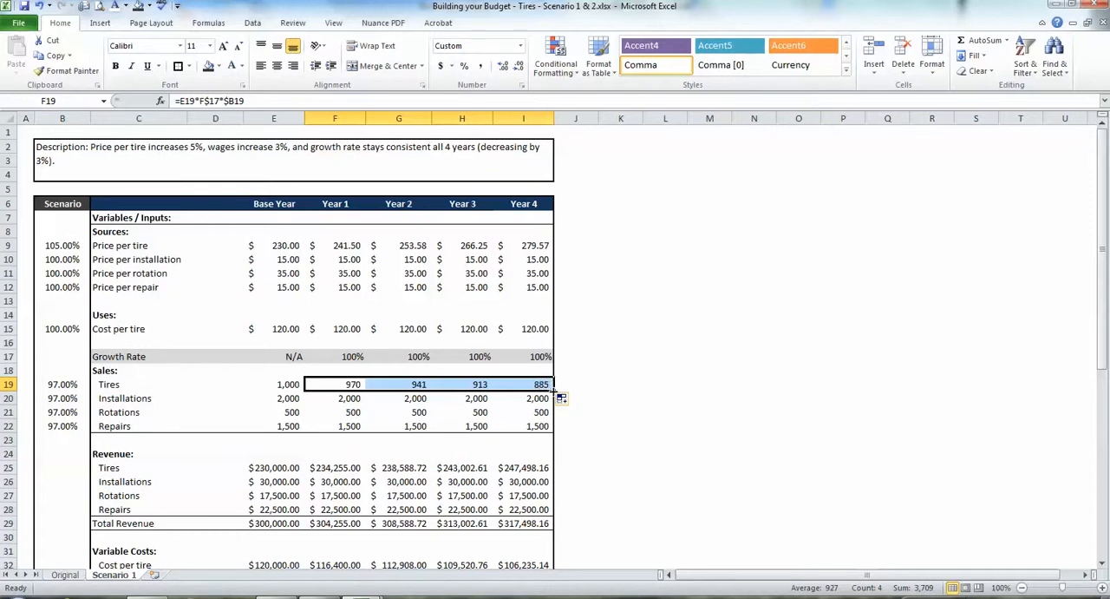
pyautogui.moveTo(553, 385); pyautogui.dragTo(551, 426)
pyautogui.click(424, 408)
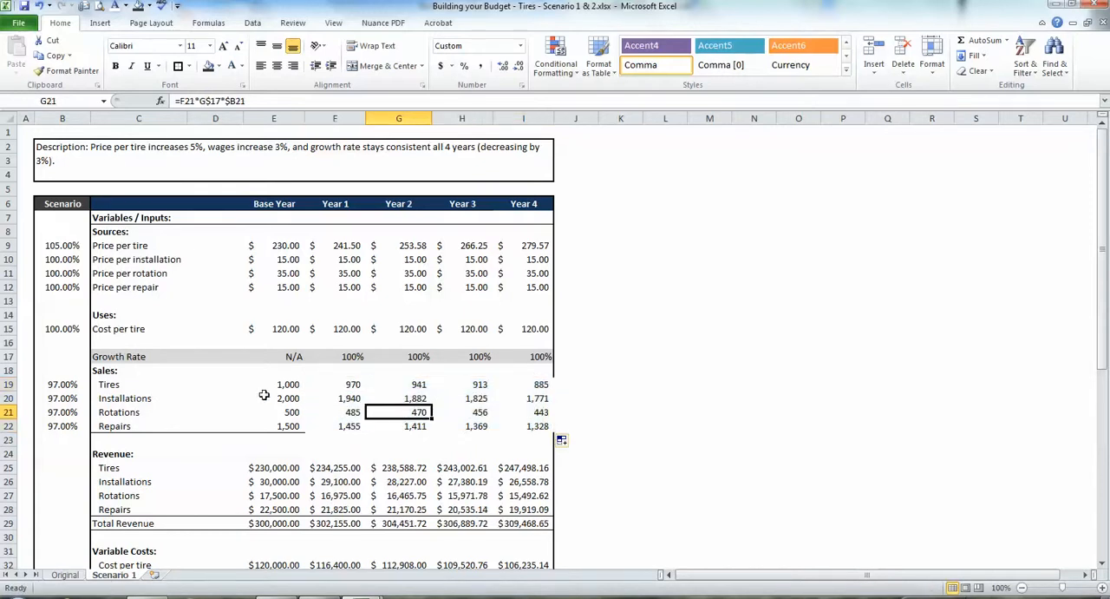
# Restore the bottom border under the Repairs sales cells from Base Year to Year 4.
pyautogui.moveTo(266, 424); pyautogui.dragTo(511, 426)
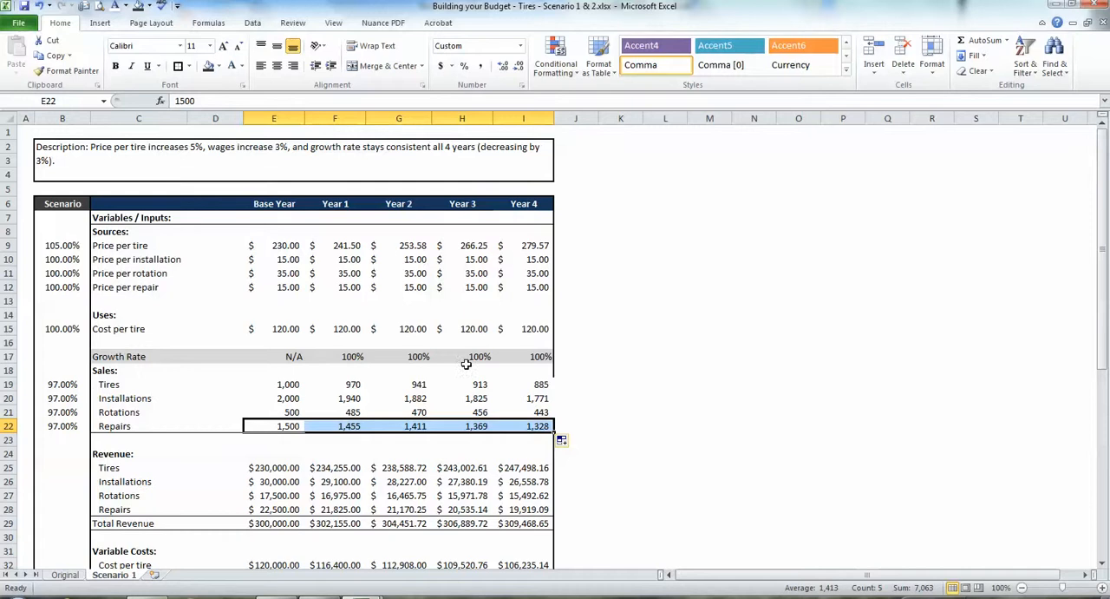
pyautogui.click(189, 66)
pyautogui.click(223, 207)
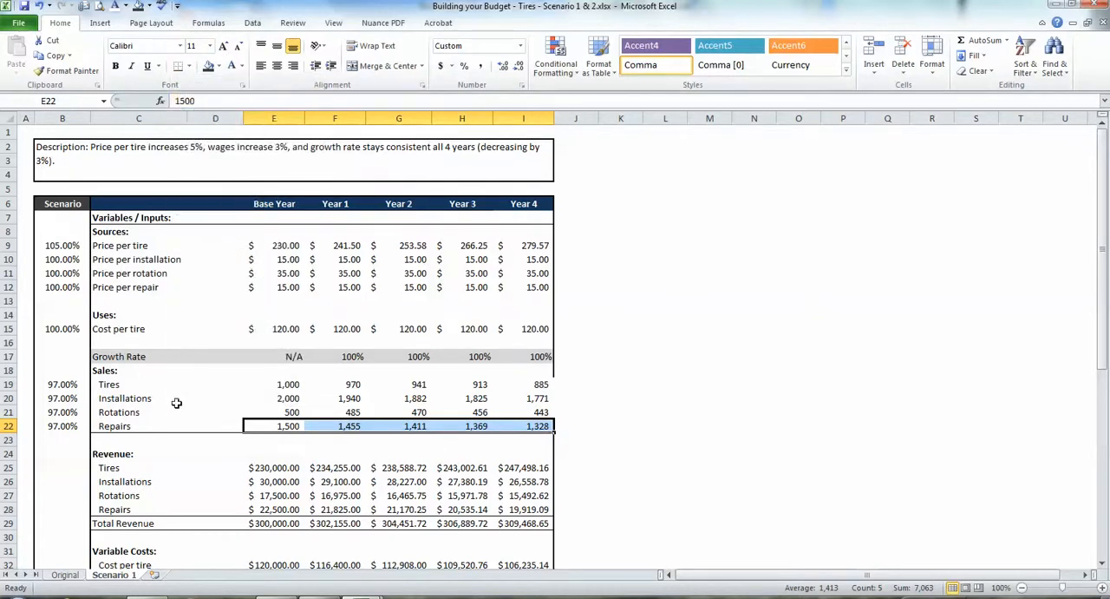
pyautogui.click(176, 400)
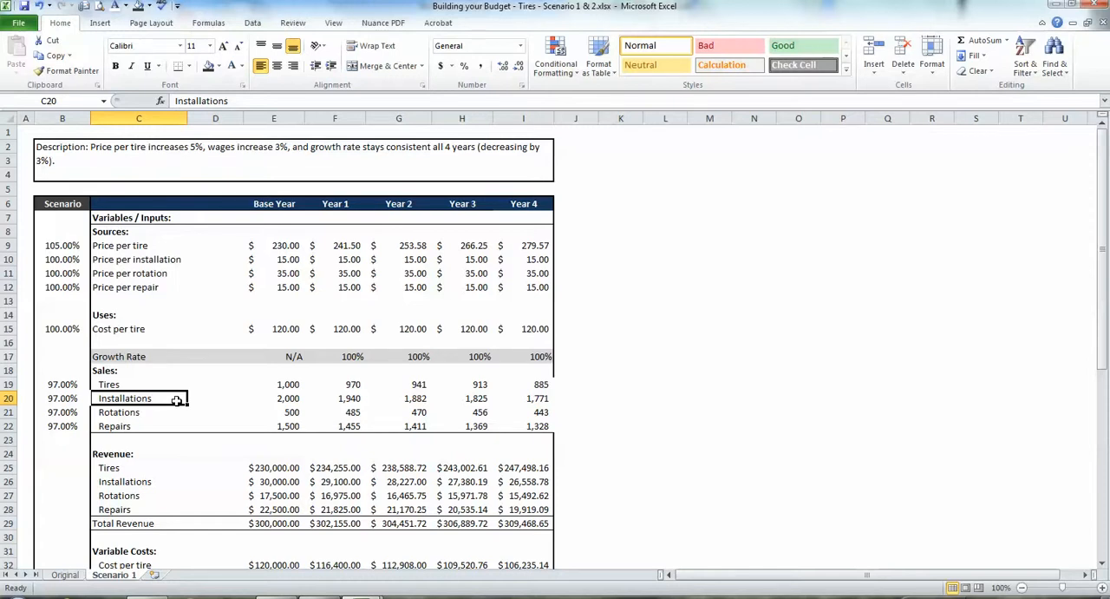
# Review the Repairs sales row and its filled formulas through Year 2.
pyautogui.press('Down')
pyautogui.press('Right')
pyautogui.press('Right')
pyautogui.press('Down')
pyautogui.press('Right')
pyautogui.press('Right')
pyautogui.press('Right')
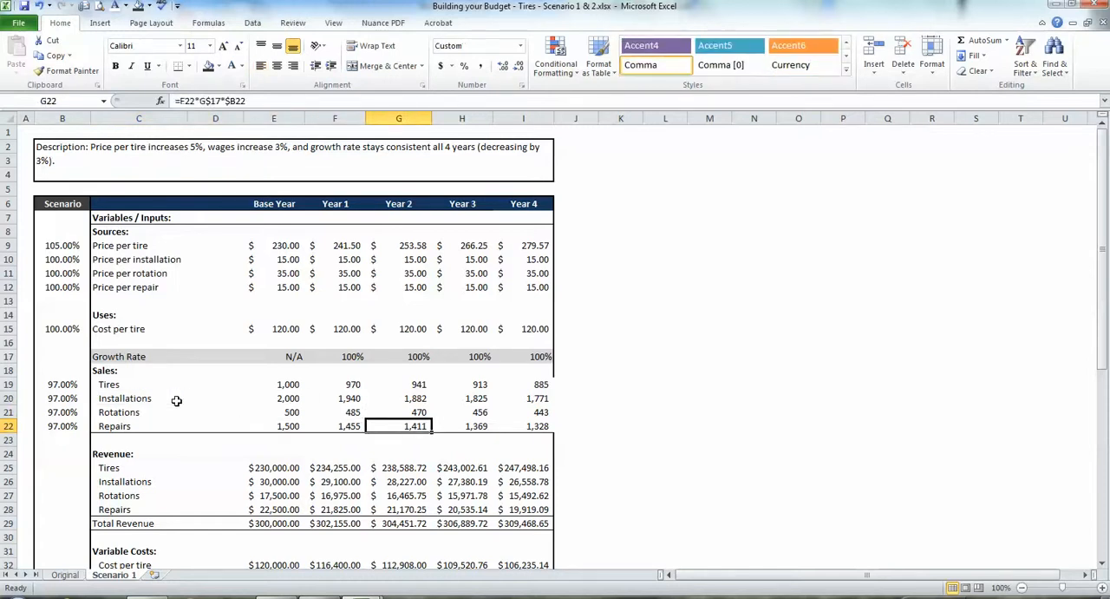
# Set the Scenario factors for Tires, Installations, Rotations and Repairs sales back to 100%.
pyautogui.press('Left')
pyautogui.press('Left')
pyautogui.press('Left')
pyautogui.press('Left')
pyautogui.press('Left')
pyautogui.press('Left')
pyautogui.press('Up')
pyautogui.press('Up')
pyautogui.press('Up')
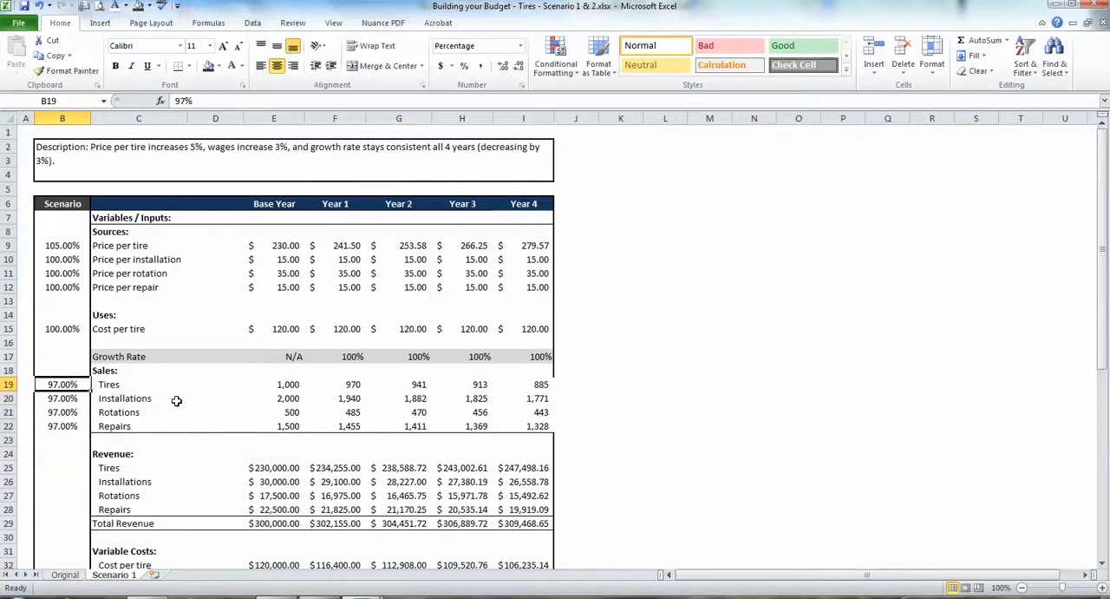
pyautogui.press('F2')
pyautogui.write('100')
pyautogui.press('Return')
pyautogui.write('100')
pyautogui.press('Return')
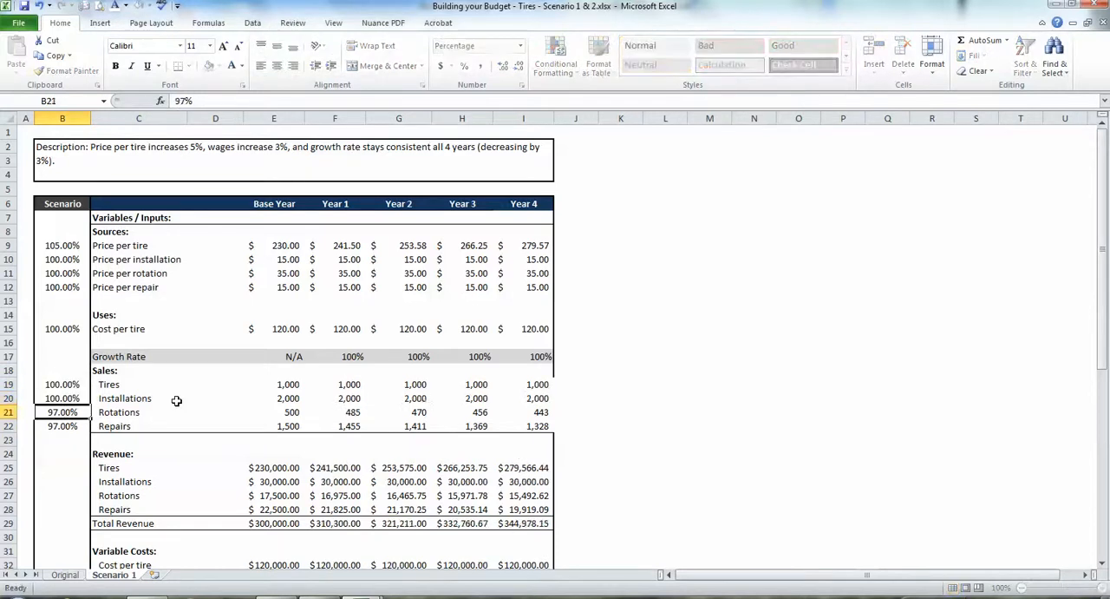
pyautogui.write('100')
pyautogui.press('Return')
pyautogui.write('100')
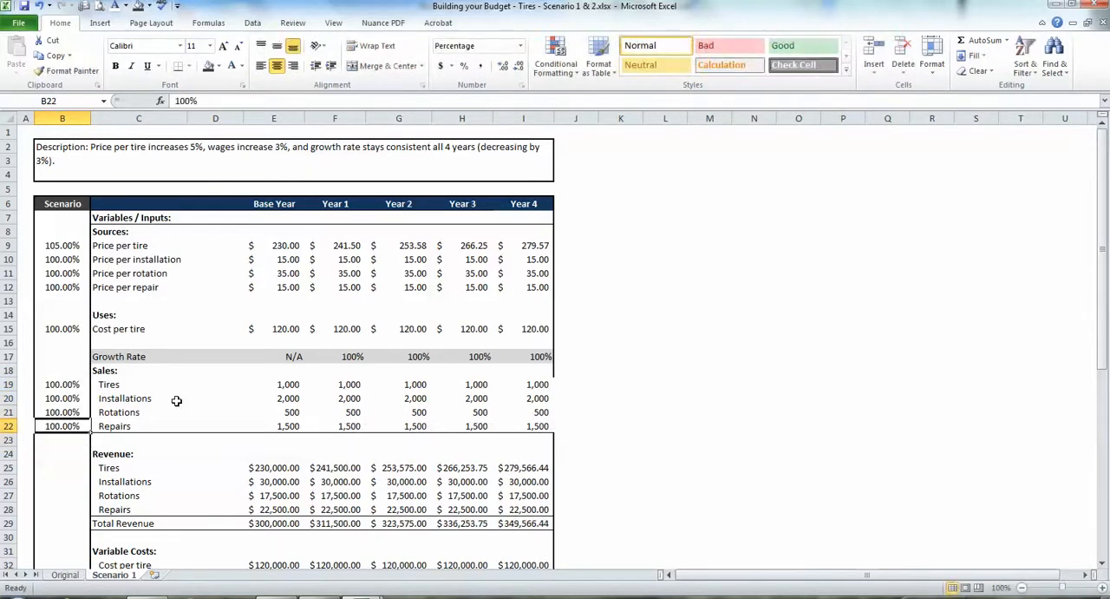
# Examine the Growth Rate row as the yearly control over all Sales quantities.
pyautogui.press('Up')
pyautogui.press('Up')
pyautogui.press('Up')
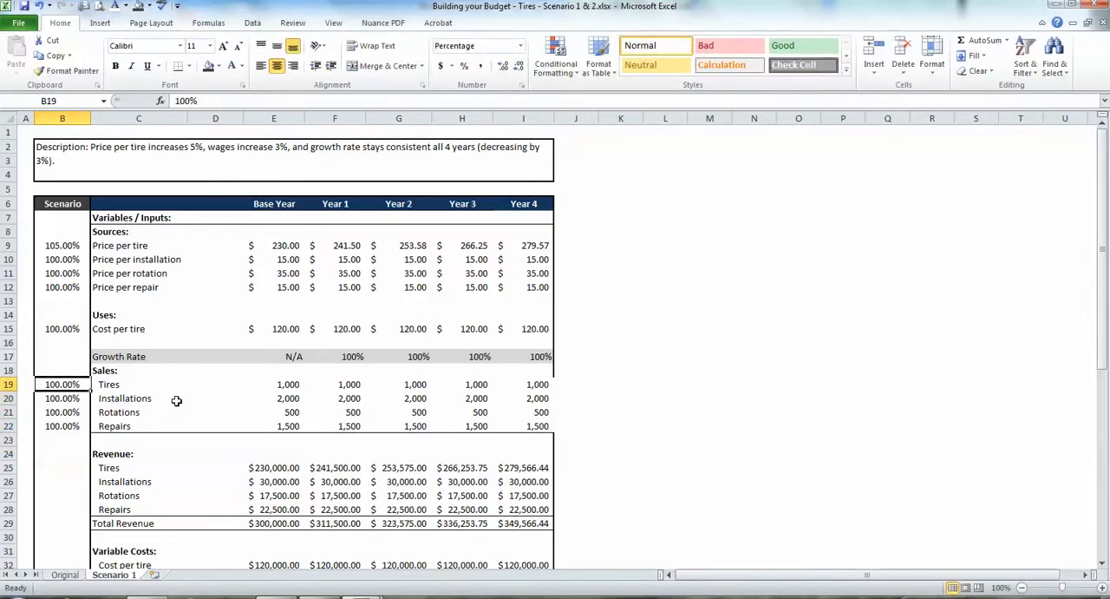
pyautogui.press('Right')
pyautogui.press('Up')
pyautogui.press('Up')
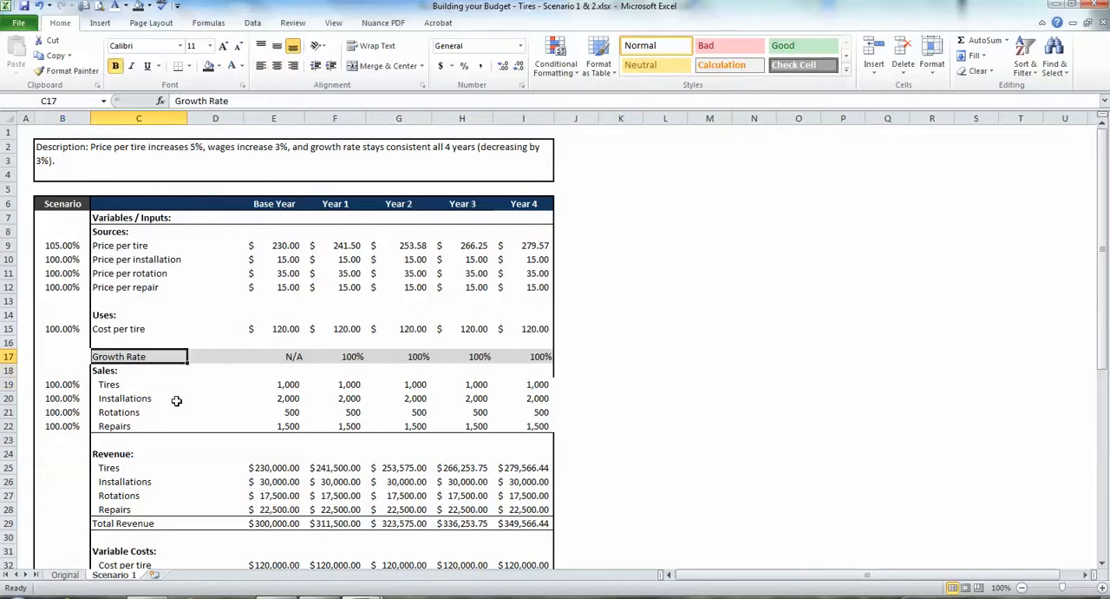
pyautogui.hotkey('shift', 'Right')
pyautogui.hotkey('shift', 'Right')
pyautogui.hotkey('shift', 'Right')
pyautogui.hotkey('shift', 'Right')
pyautogui.hotkey('shift', 'Right')
pyautogui.hotkey('shift', 'Left')
pyautogui.hotkey('shift', 'Left')
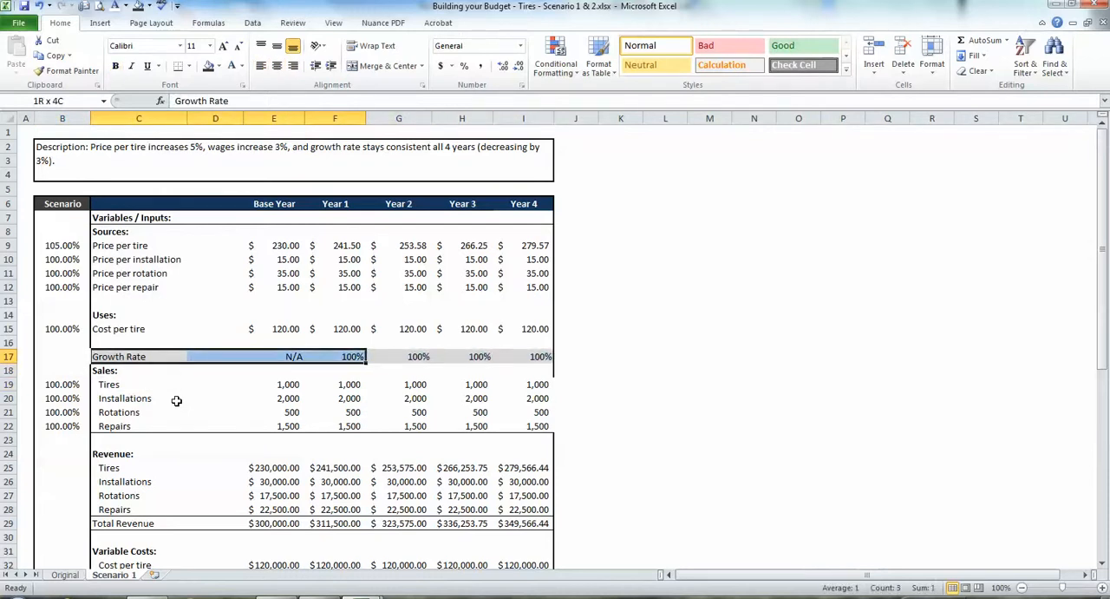
pyautogui.hotkey('shift', 'Left')
# Examine the individual Scenario factors for the four Sales items as an alternative to the shared Growth Rate.
pyautogui.press('Down')
pyautogui.press('Down')
pyautogui.press('Left')
pyautogui.hotkey('shift', 'Down')
pyautogui.hotkey('shift', 'Down')
pyautogui.hotkey('shift', 'Down')
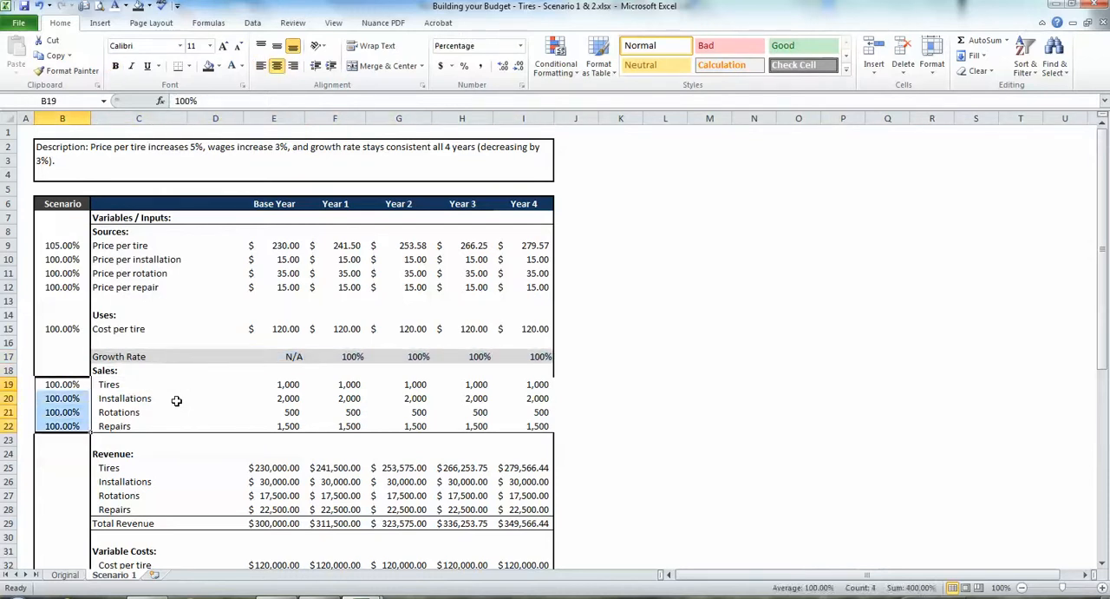
pyautogui.hotkey('shift', 'Up')
pyautogui.hotkey('shift', 'Up')
pyautogui.hotkey('shift', 'Up')
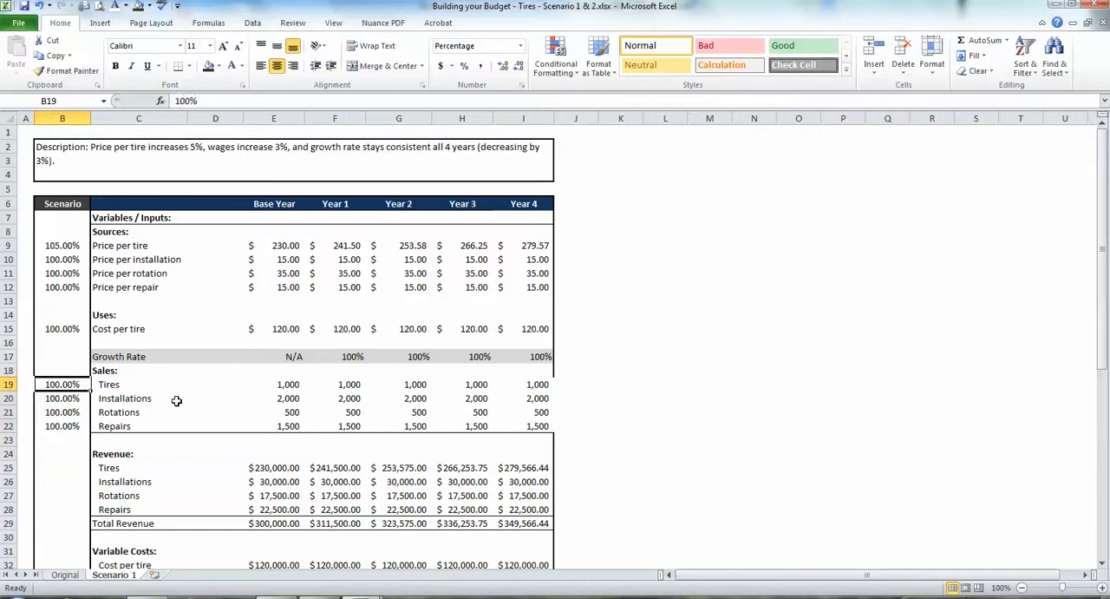
pyautogui.press('Down')
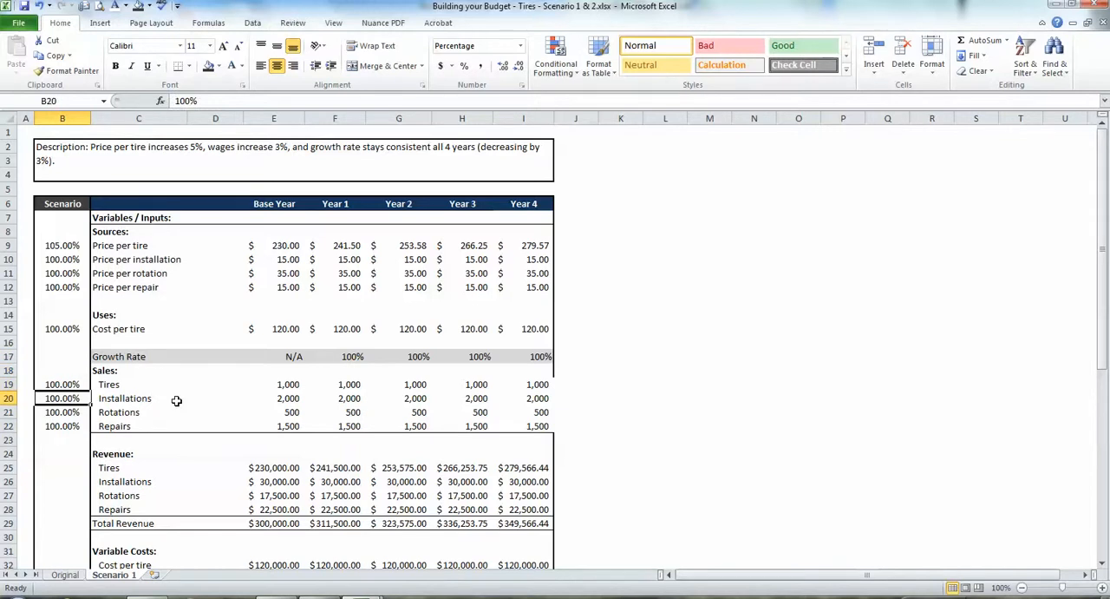
pyautogui.press('Up')
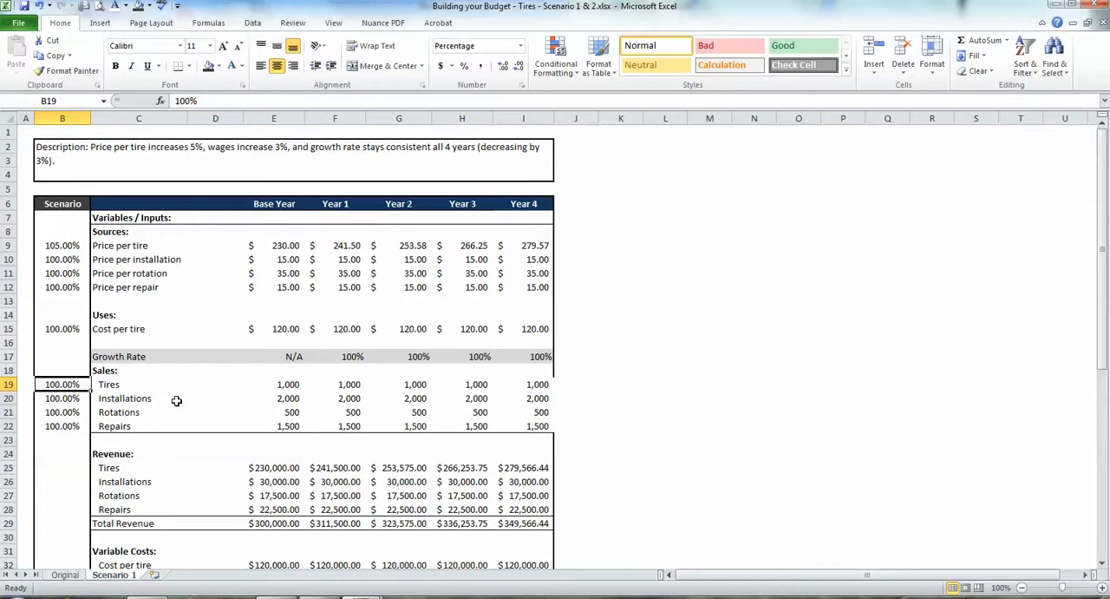
# Compare the Sales Scenario factors with the separate Growth Rate entries from Year 1 to Year 4.
pyautogui.press('Down')
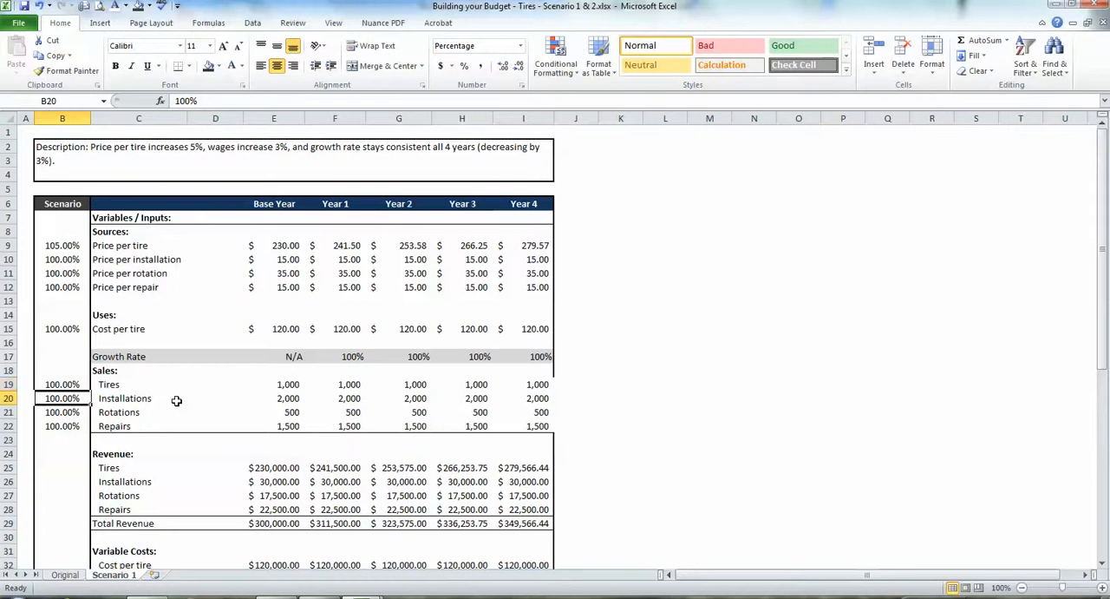
pyautogui.press('Up')
pyautogui.press('Up')
pyautogui.press('Up')
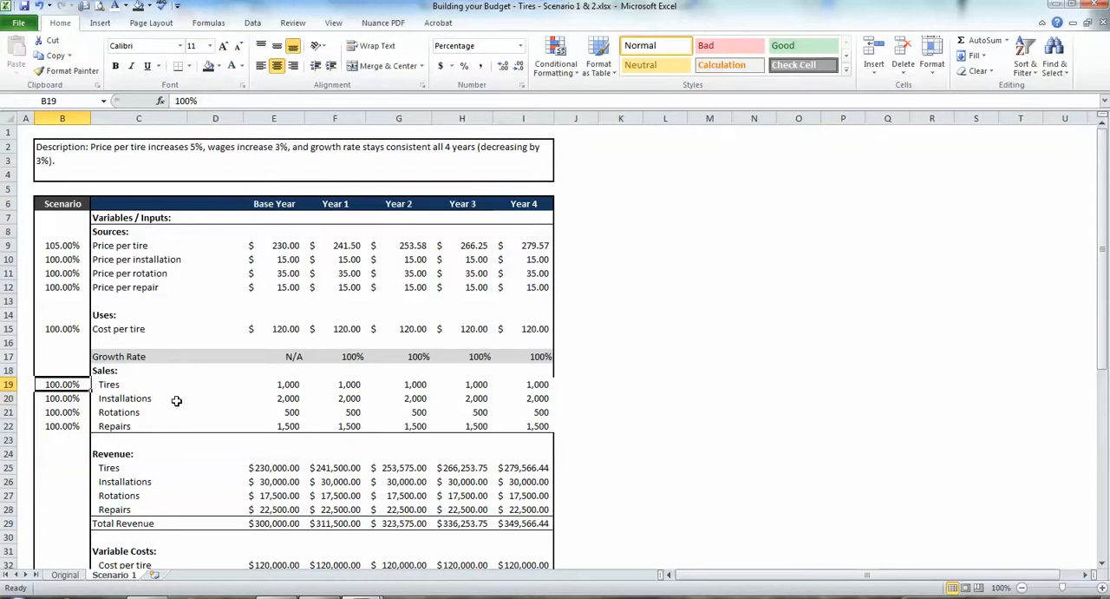
pyautogui.press('Right')
pyautogui.press('Right')
pyautogui.press('Right')
pyautogui.press('Right')
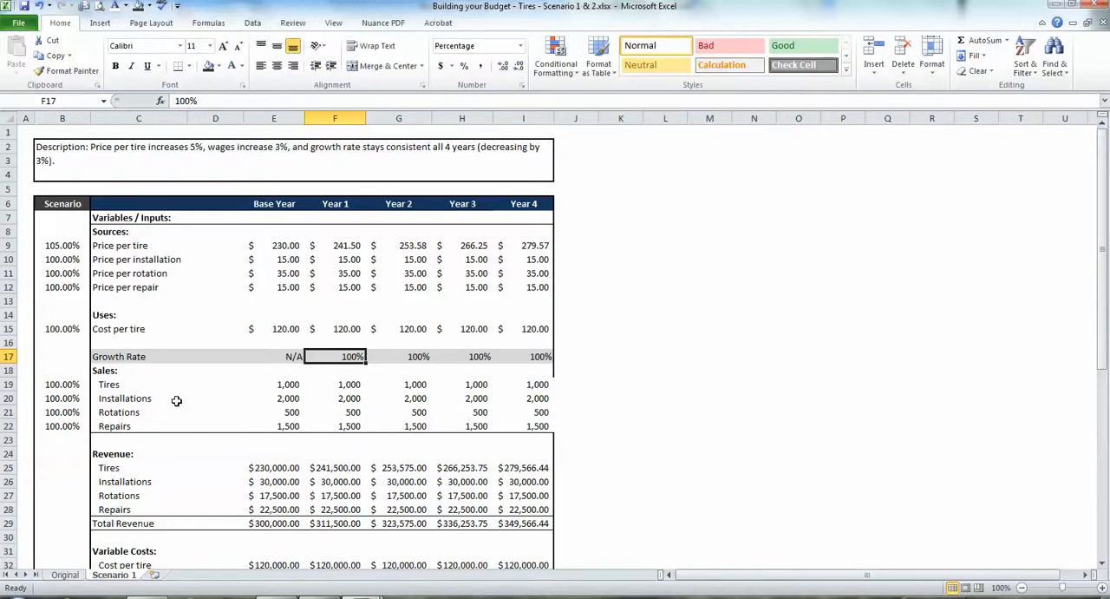
pyautogui.press('Right')
pyautogui.press('Right')
pyautogui.press('Right')
pyautogui.press('Left')
pyautogui.press('Left')
pyautogui.press('Left')
# Reapply a thick box border around the whole budget table, C6 to I53.
pyautogui.moveTo(100, 205); pyautogui.dragTo(517, 530)
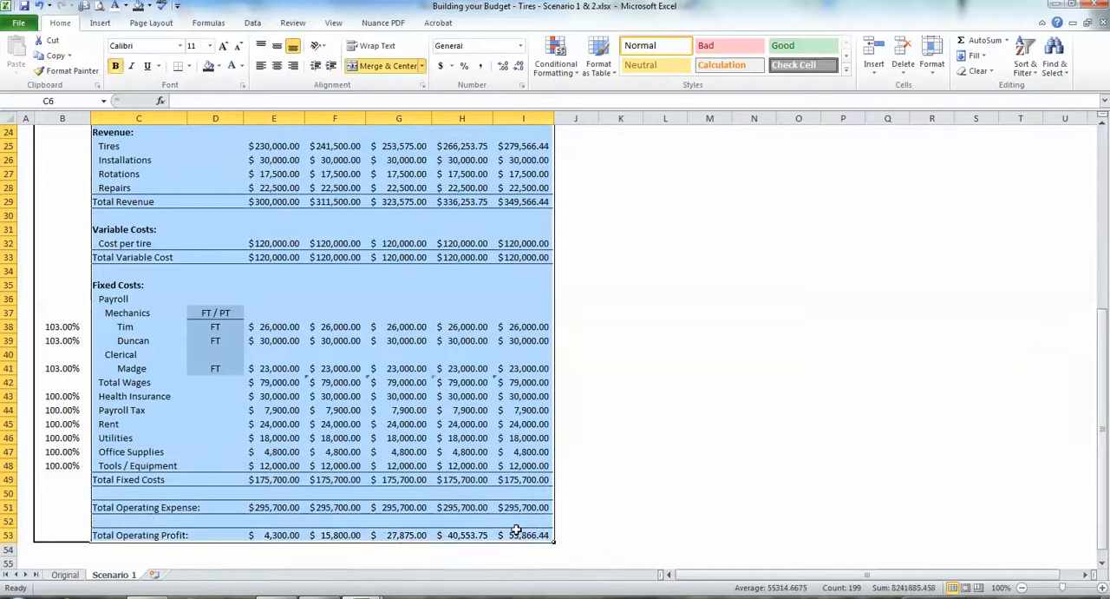
pyautogui.click(189, 67)
pyautogui.click(223, 206)
pyautogui.click(274, 300)
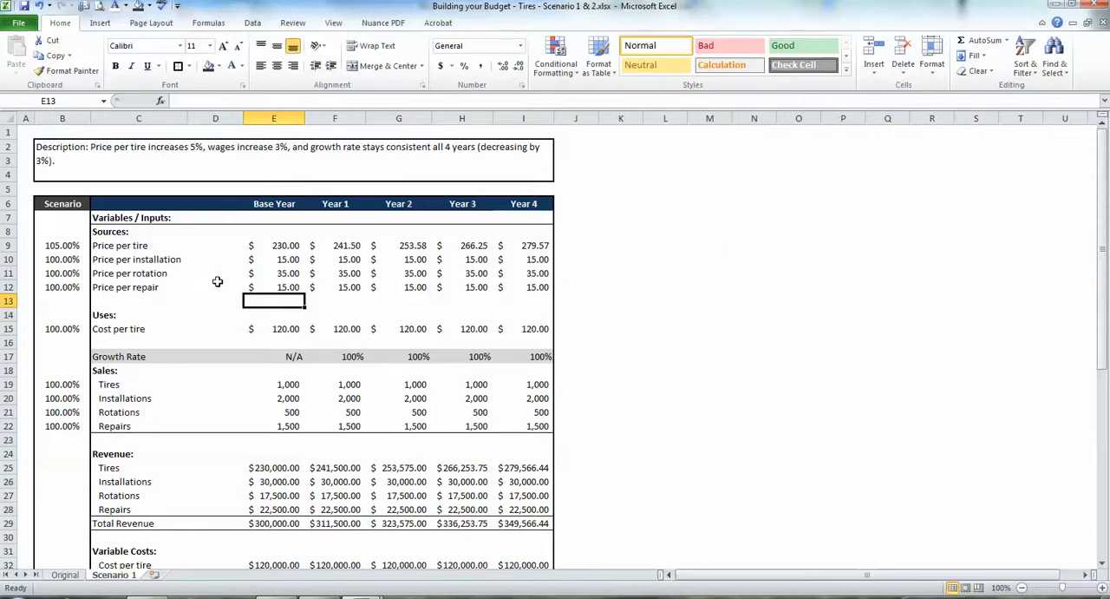
pyautogui.click(497, 597)
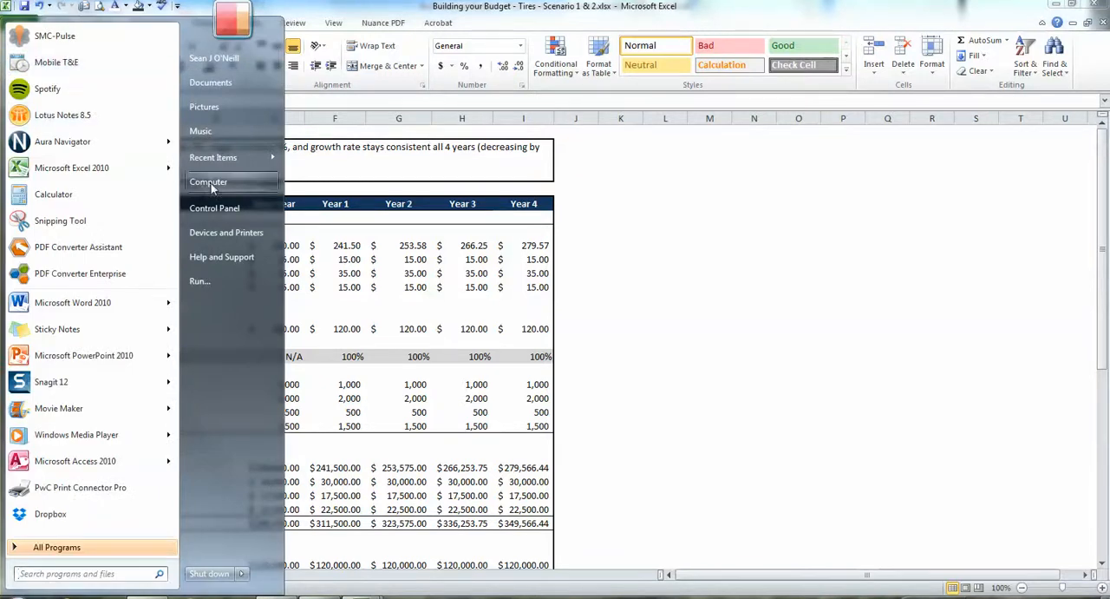
pyautogui.moveTo(168, 382)
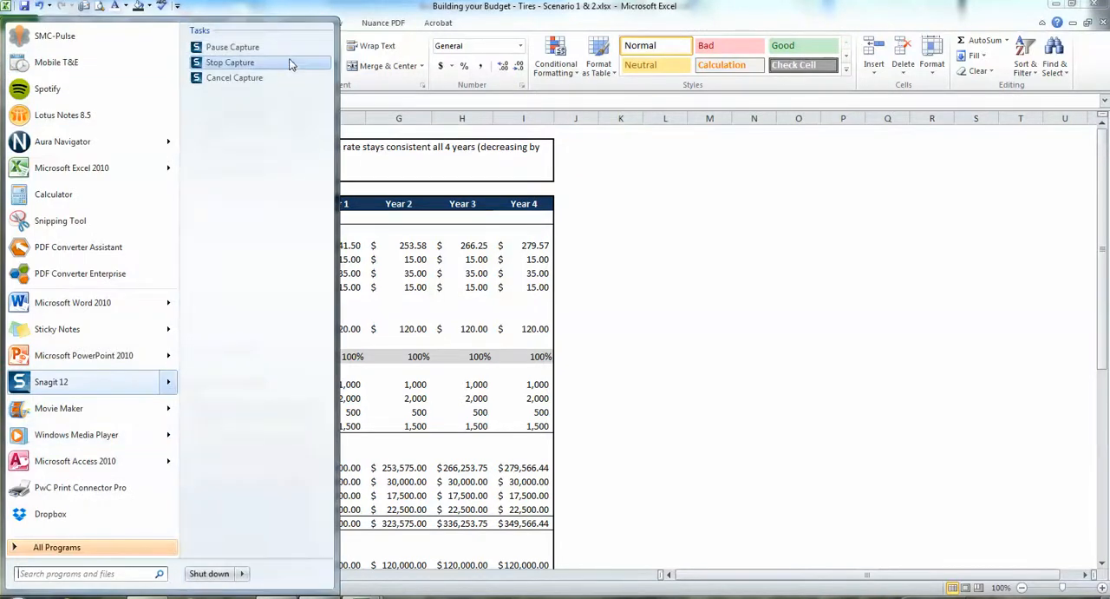